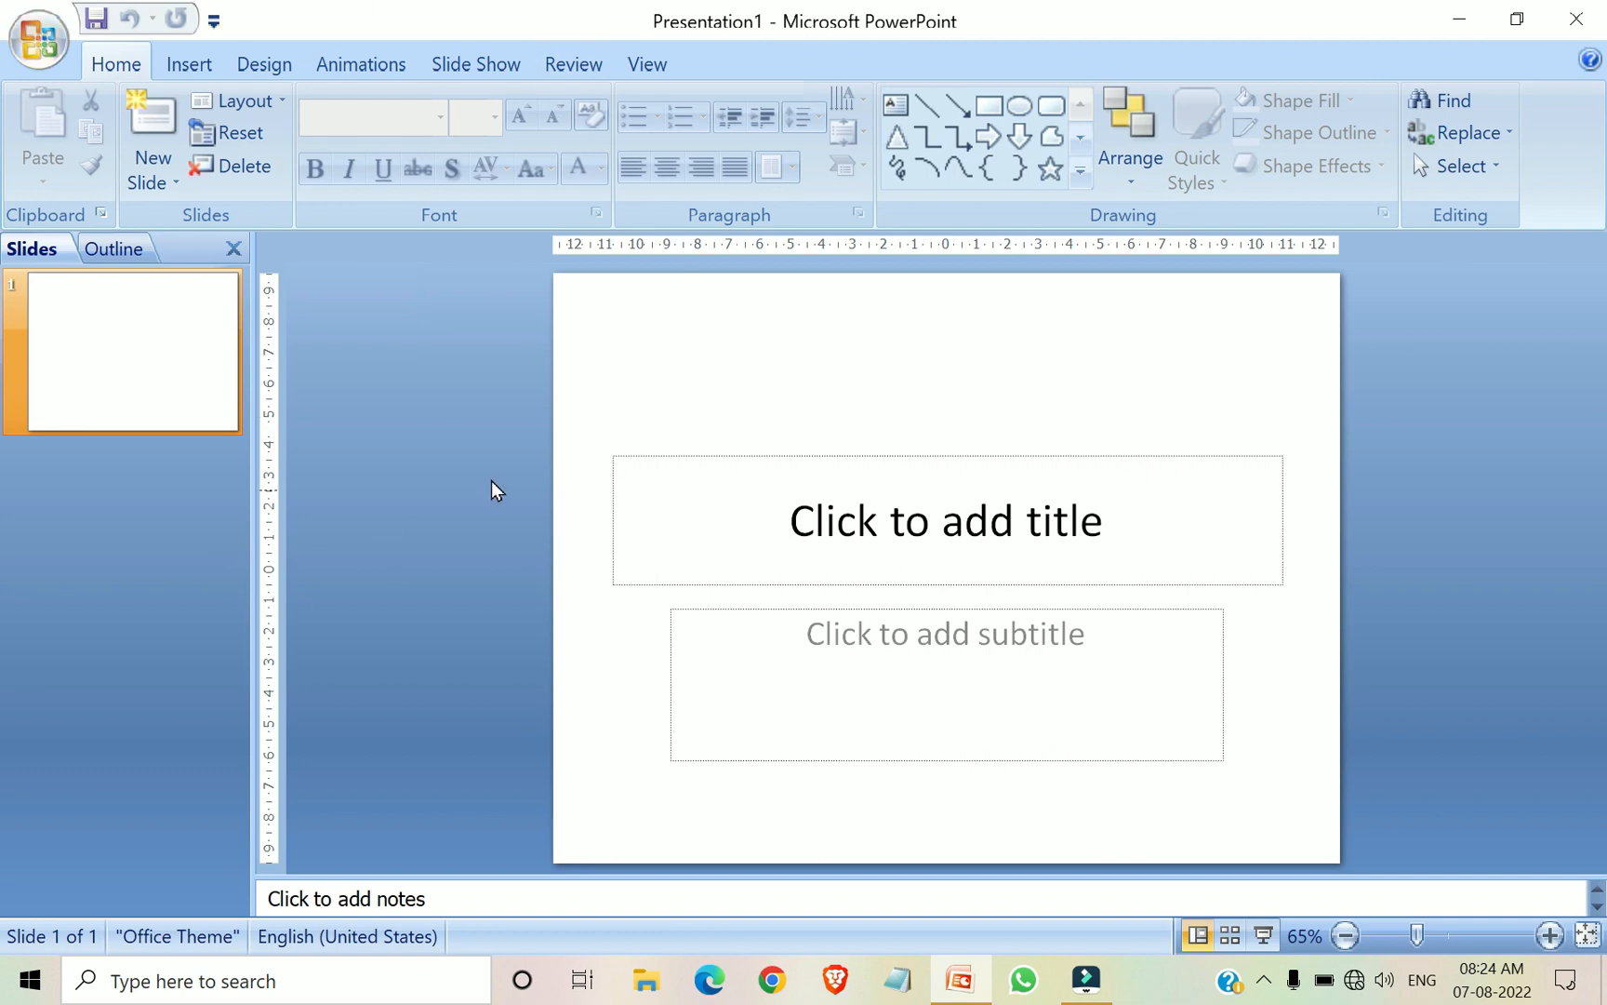
Close the open presentation window and start Microsoft Office PowerPoint 2007 again from the installed programs
{"action": "left_click", "coordinate": [1599, 28]}
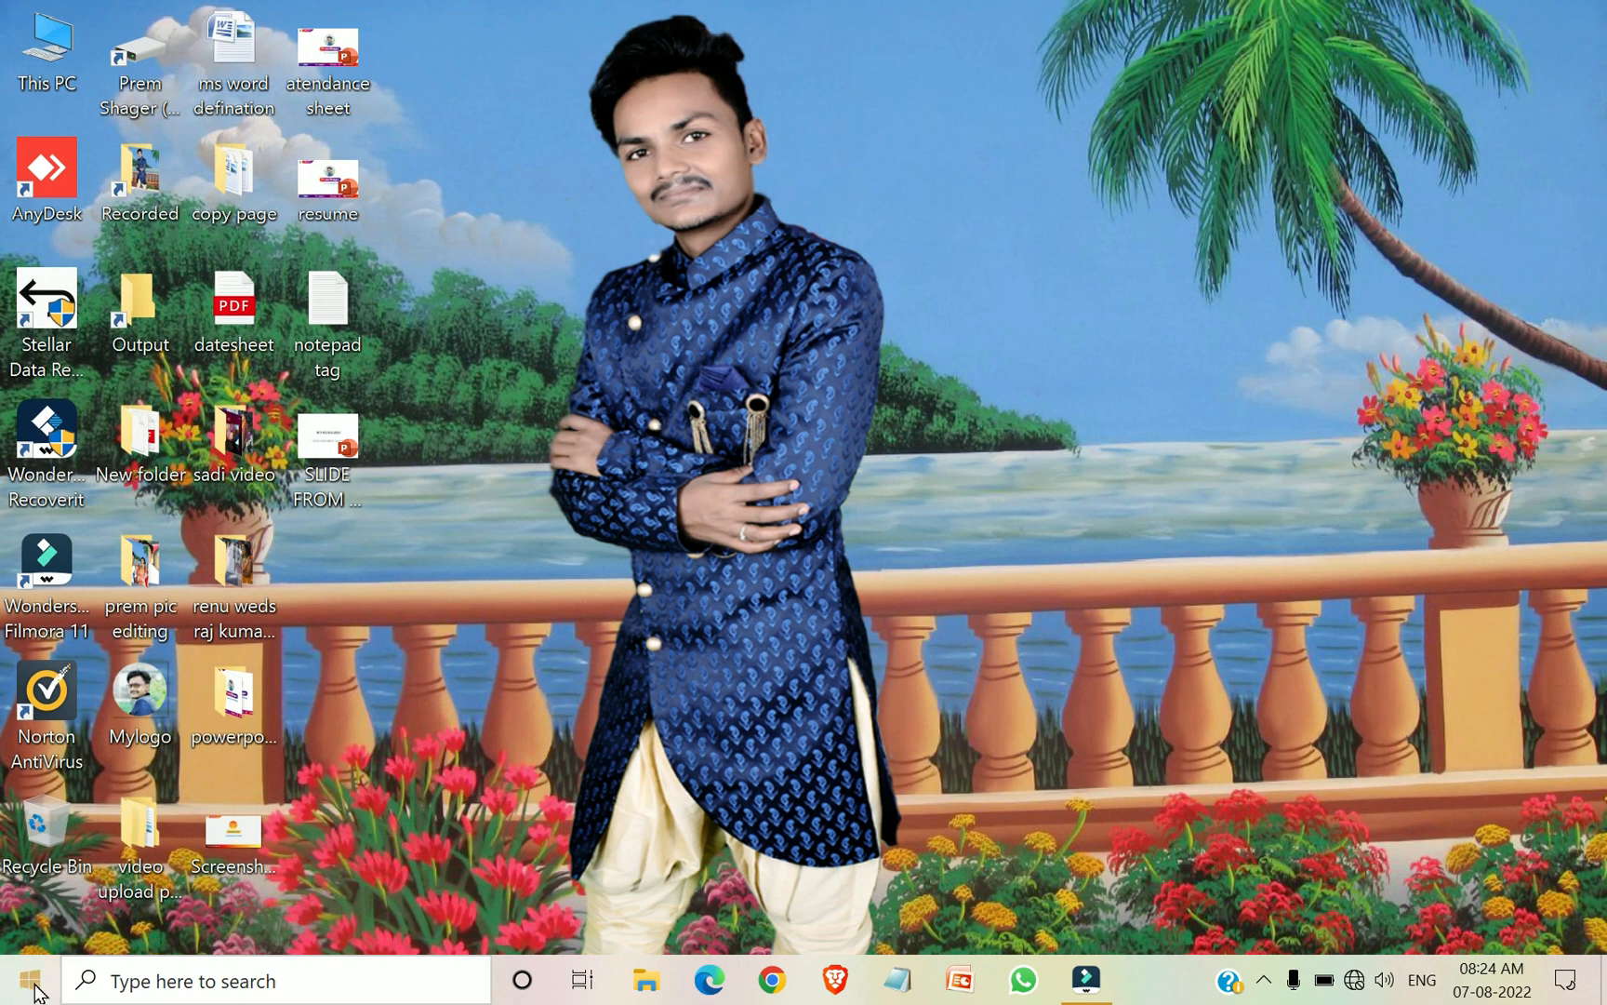
{"action": "left_click", "coordinate": [34, 988]}
{"action": "scroll", "coordinate": [251, 380], "scroll_direction": "down", "scroll_amount": 3}
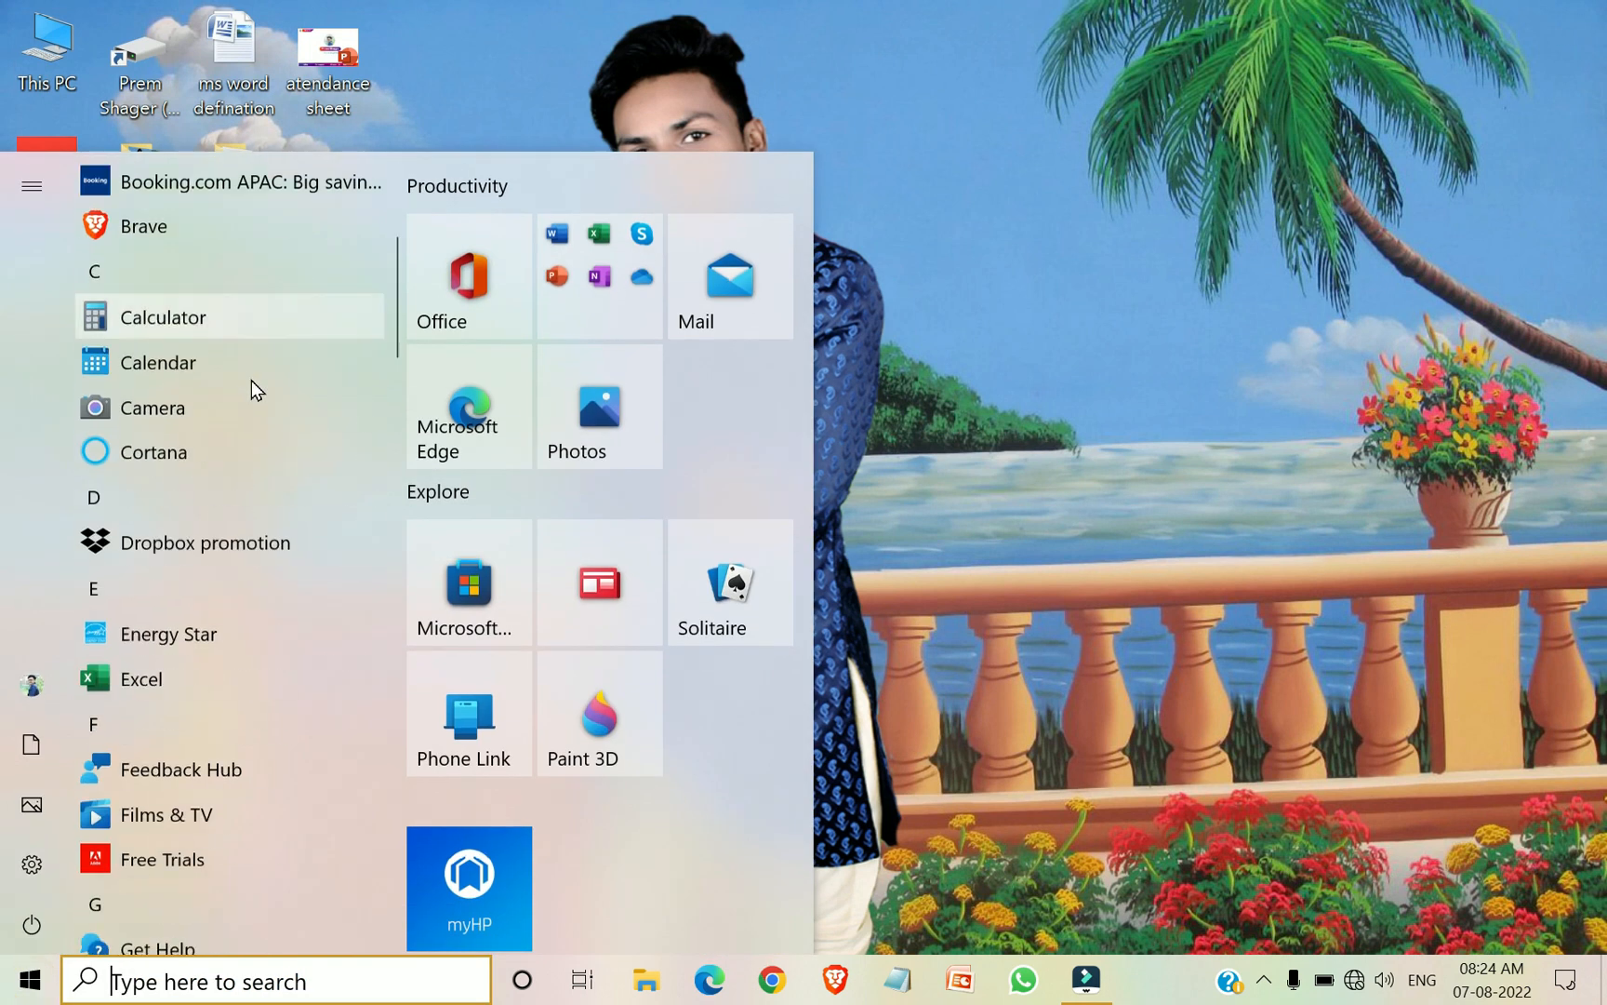
{"action": "scroll", "coordinate": [252, 381], "scroll_direction": "down", "scroll_amount": 15}
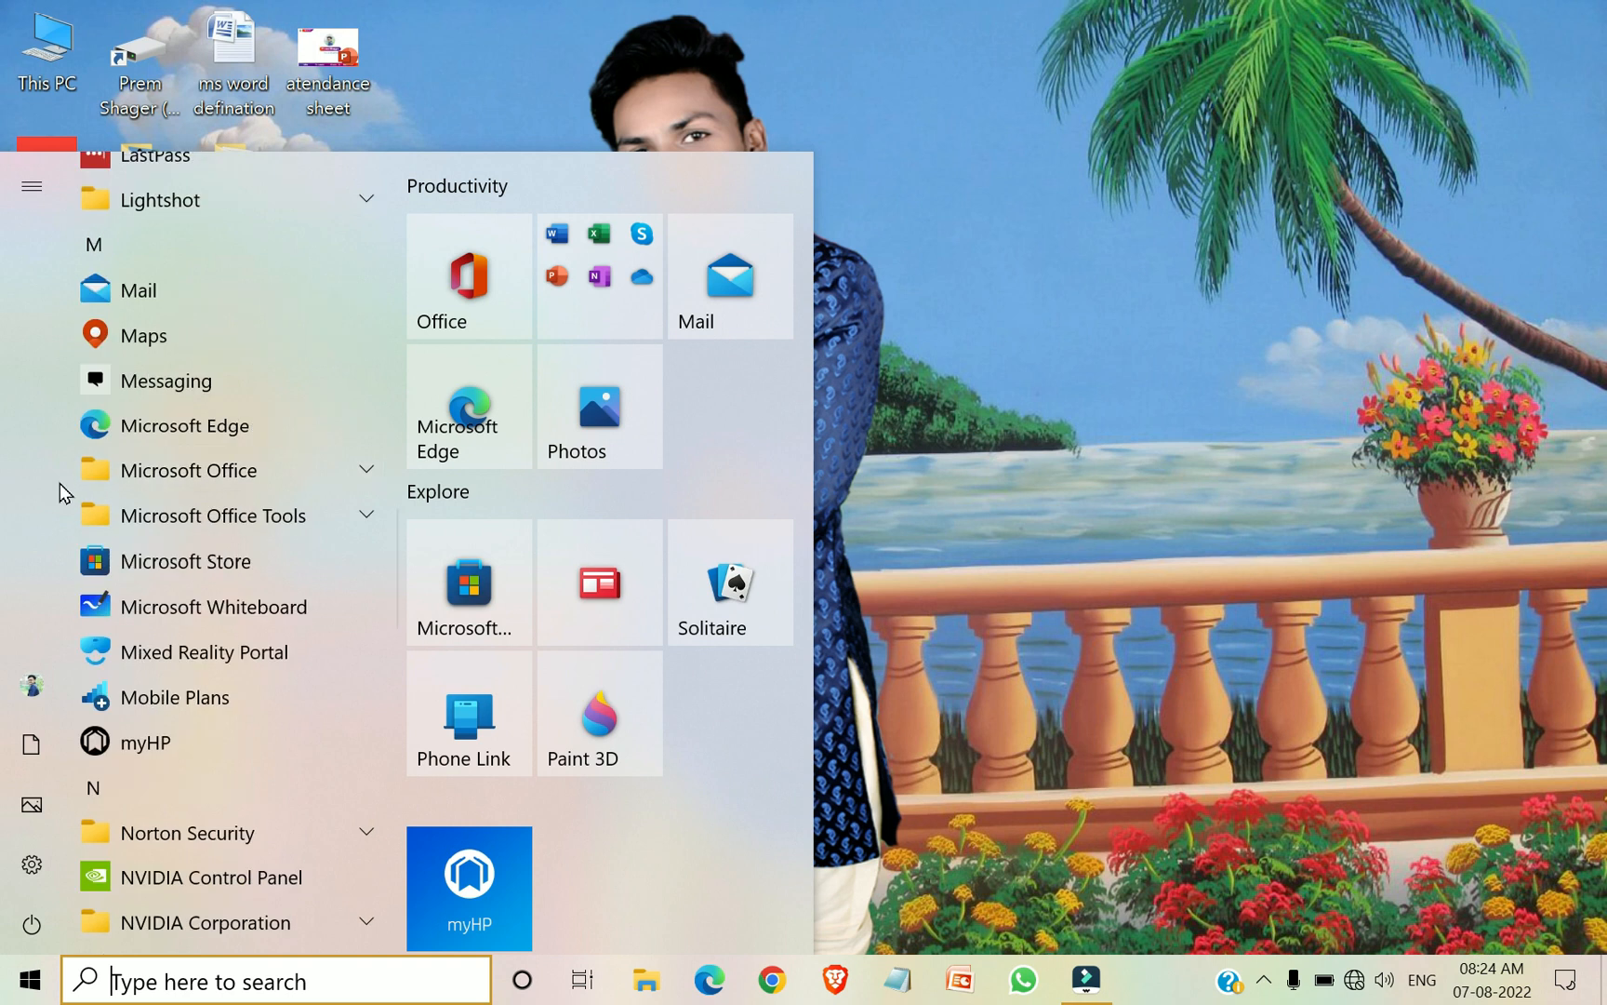
{"action": "left_click", "coordinate": [260, 469]}
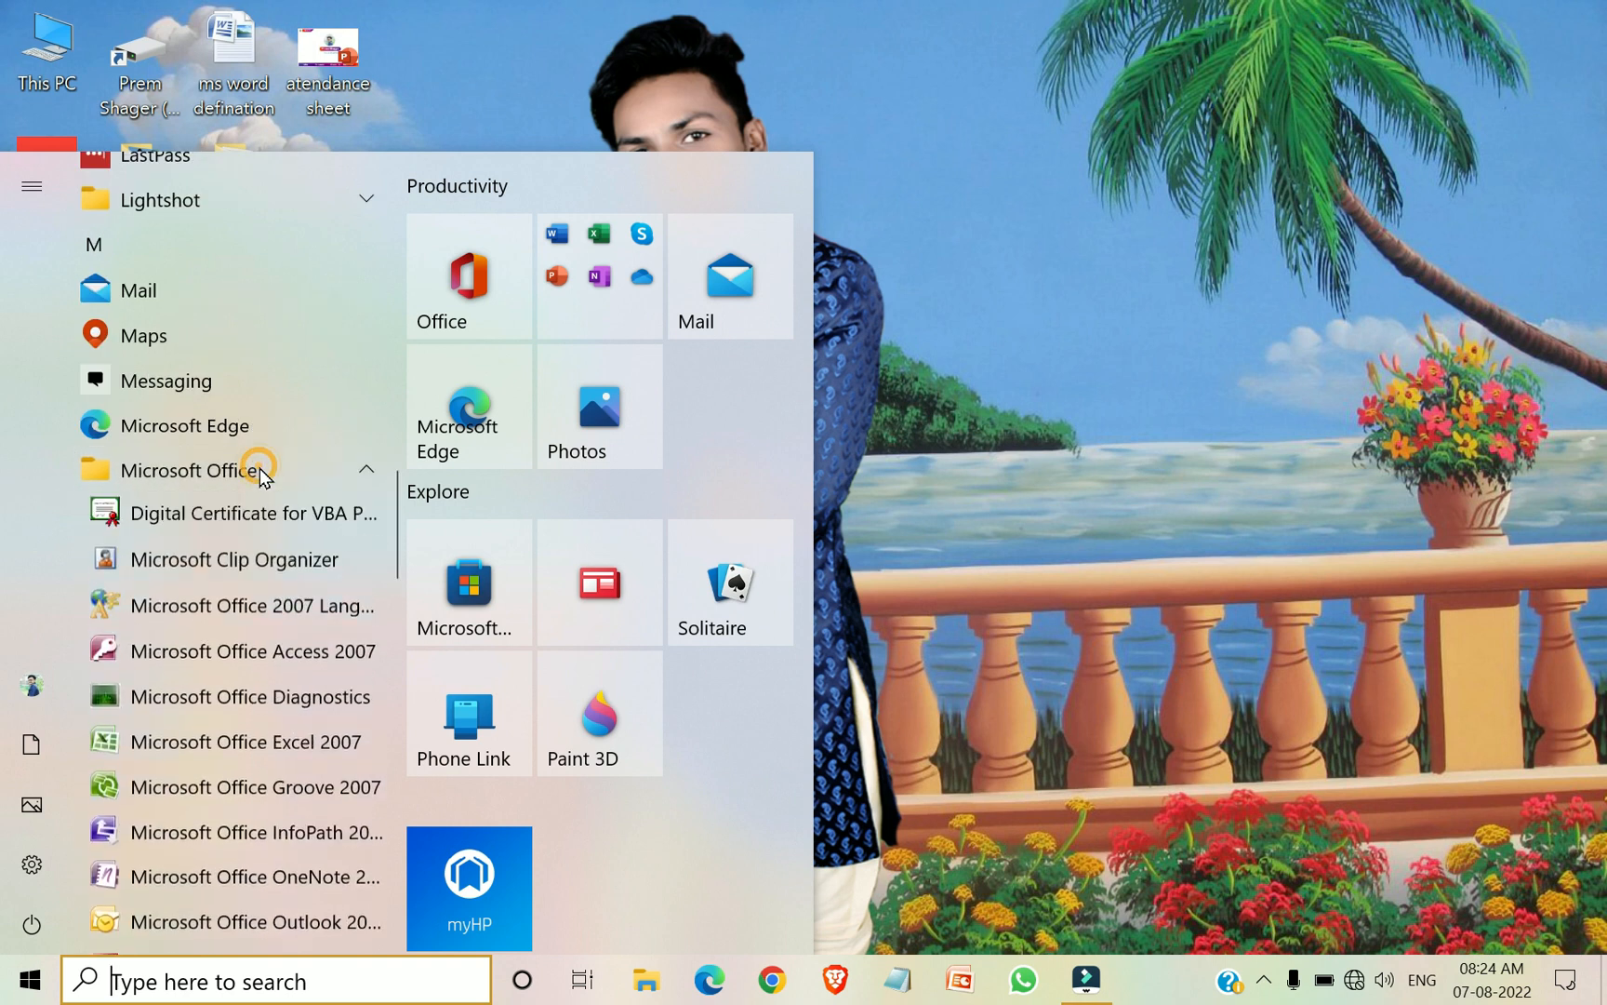
{"action": "scroll", "coordinate": [255, 472], "scroll_direction": "down", "scroll_amount": 5}
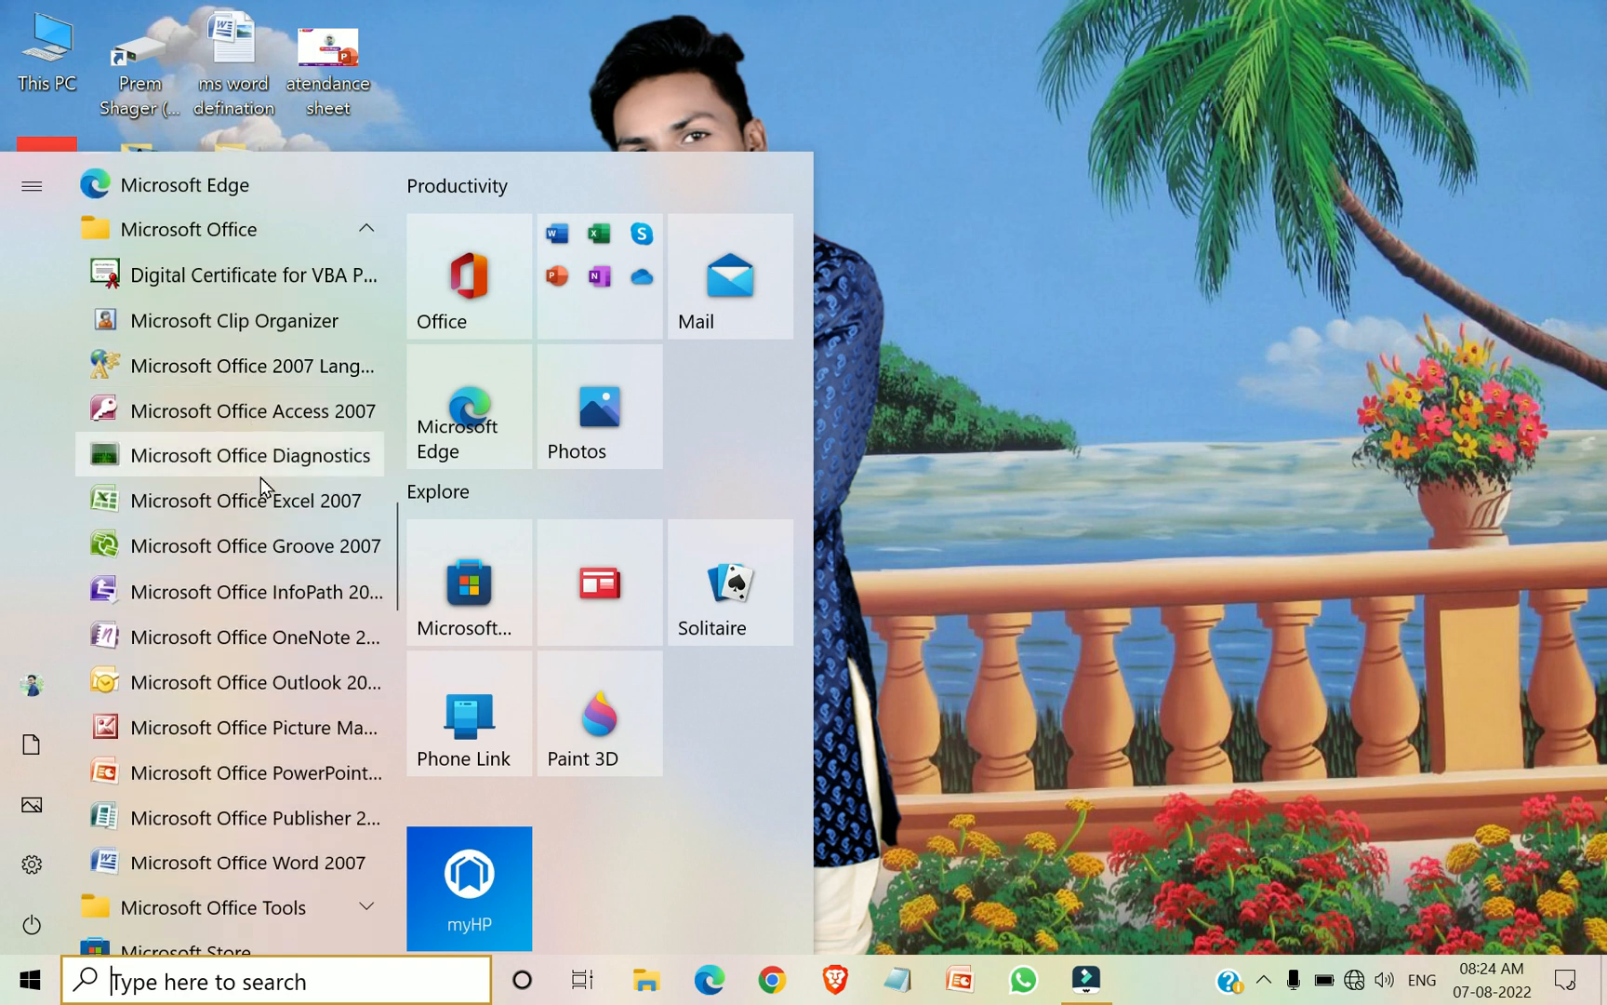
{"action": "scroll", "coordinate": [260, 477], "scroll_direction": "down", "scroll_amount": 3}
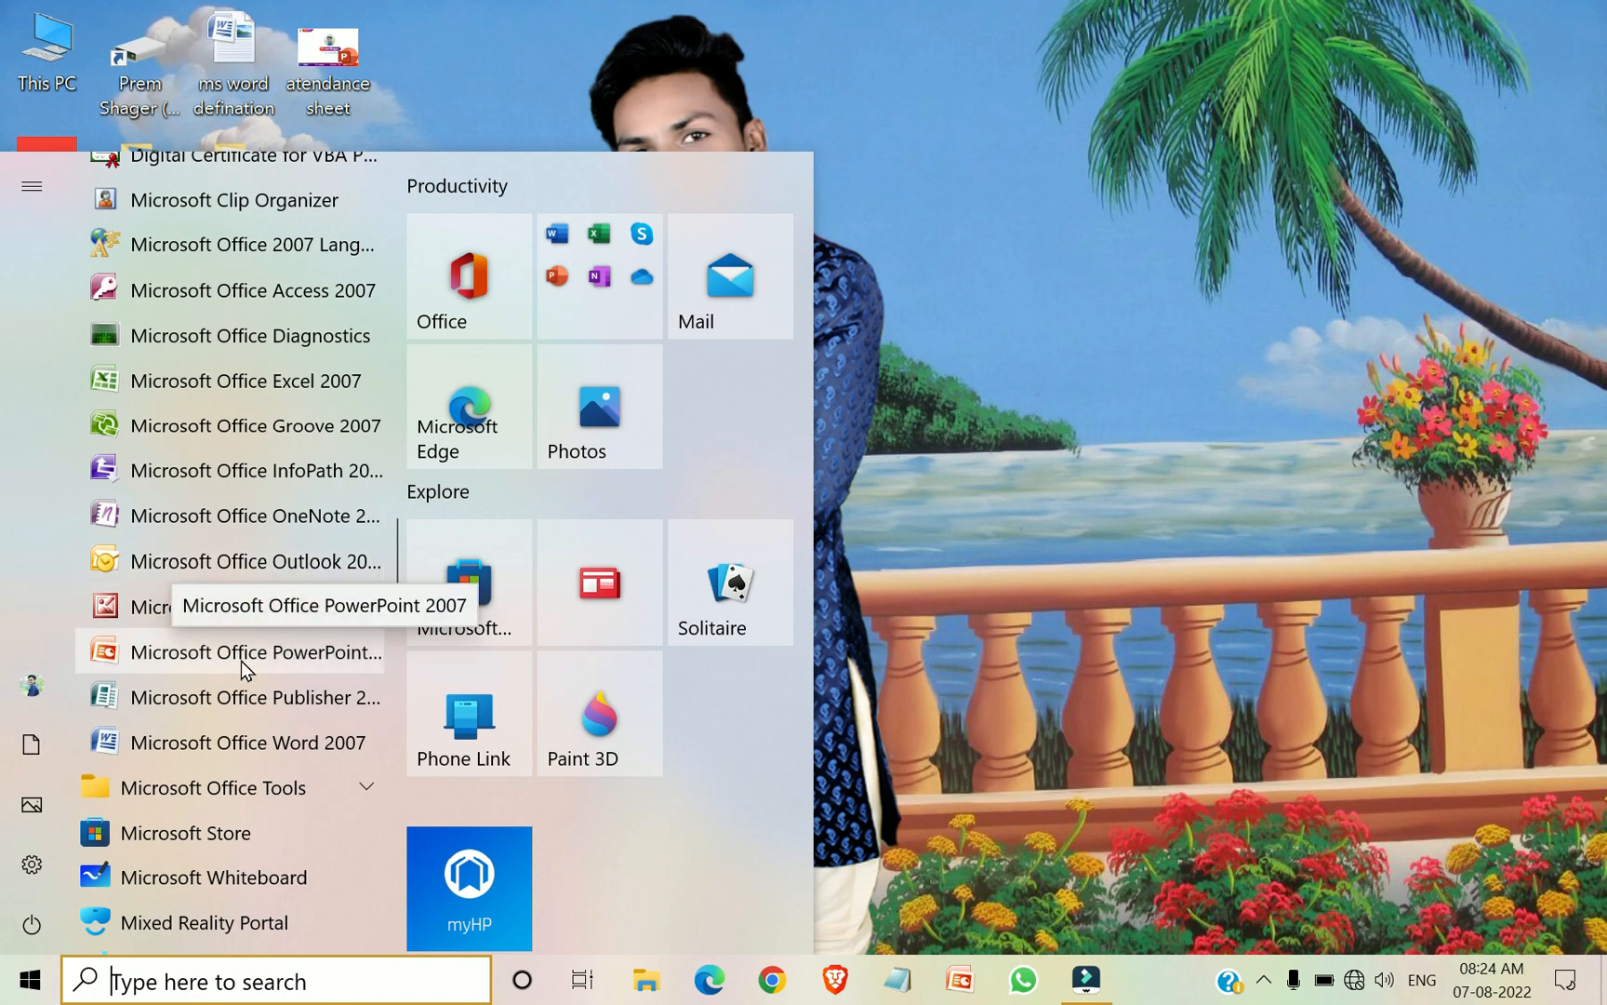
{"action": "left_click", "coordinate": [335, 666]}
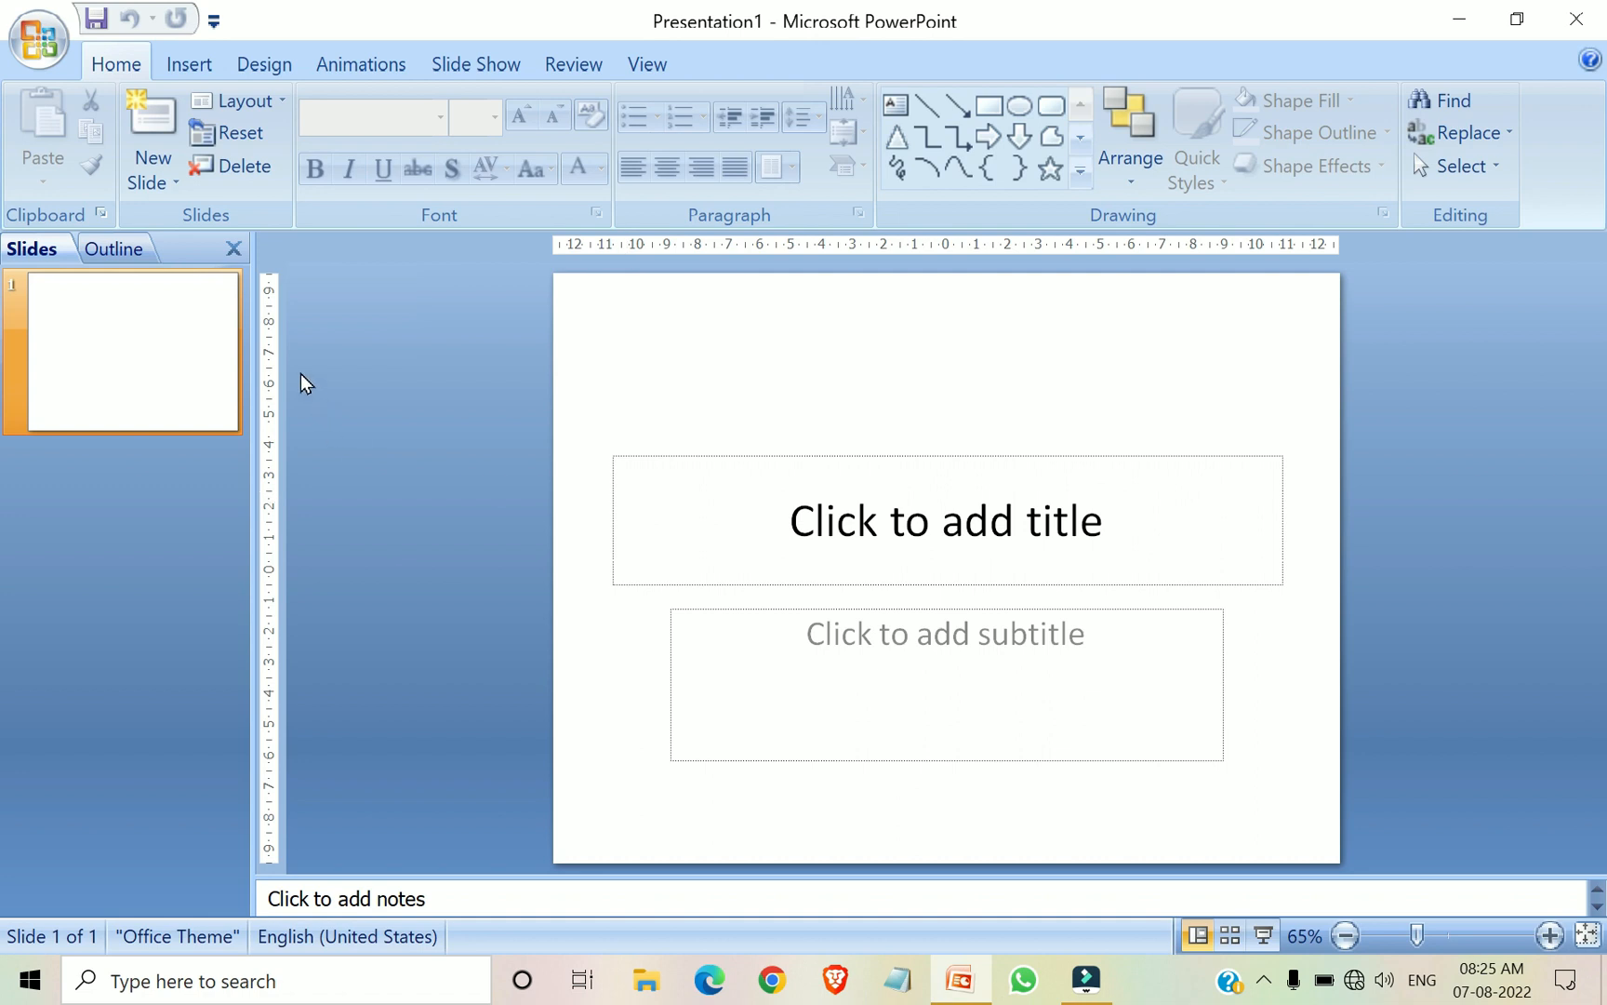
Add a second slide with the Blank layout
{"action": "left_click", "coordinate": [165, 181]}
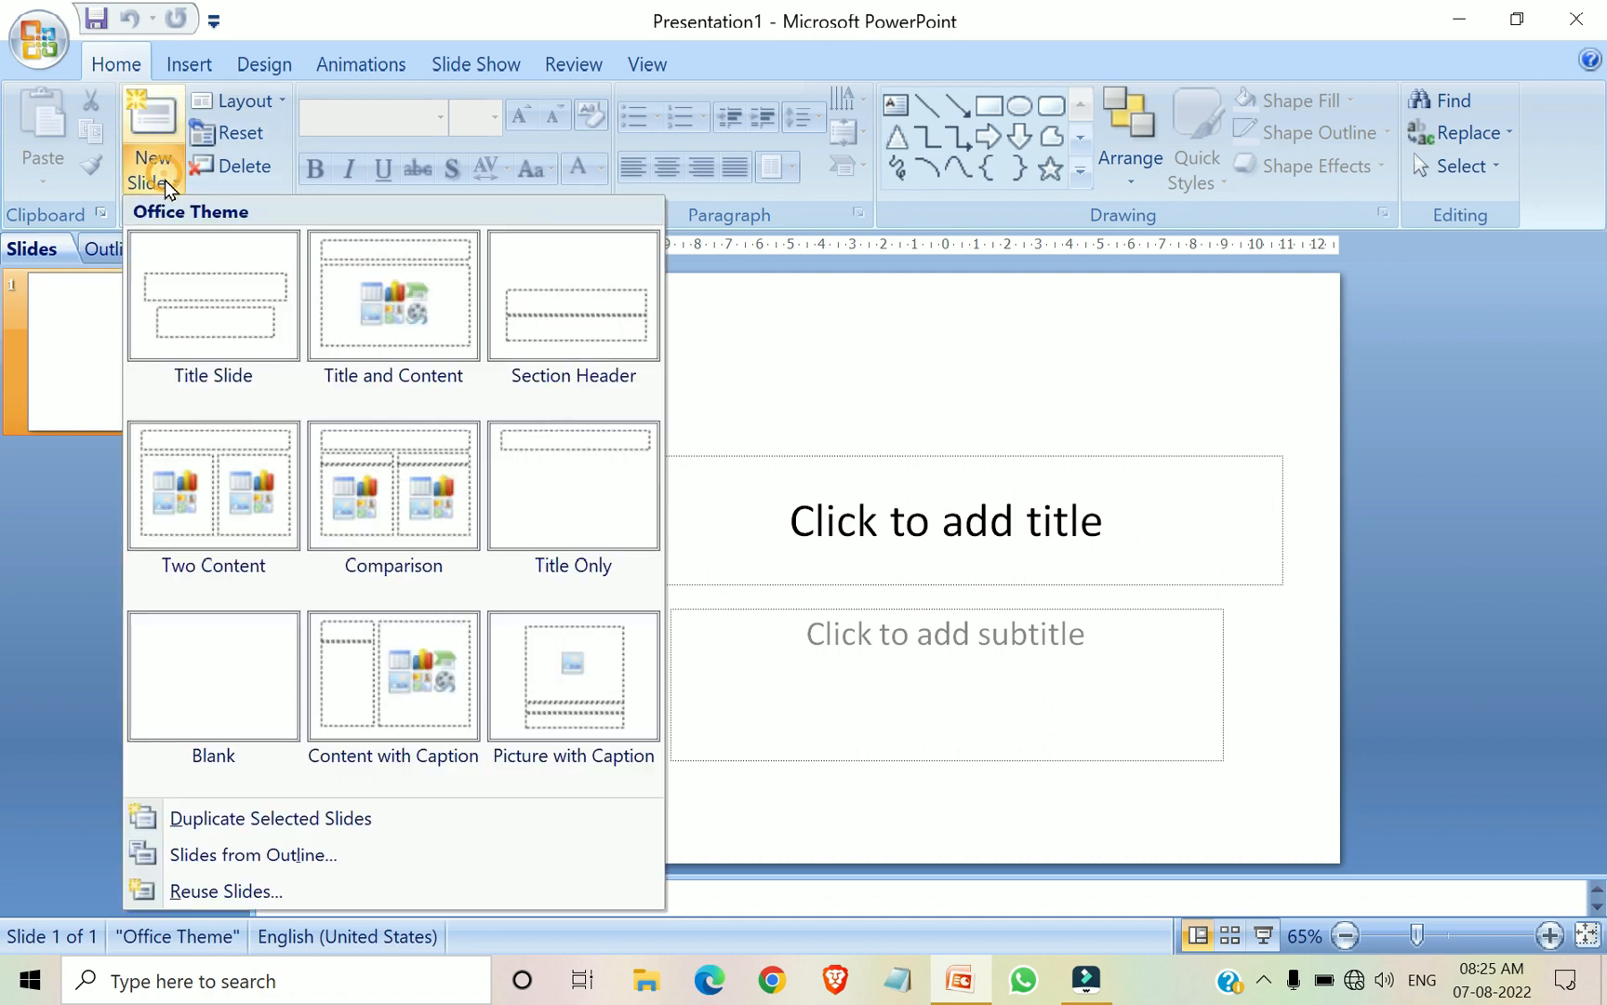
{"action": "left_click", "coordinate": [215, 682]}
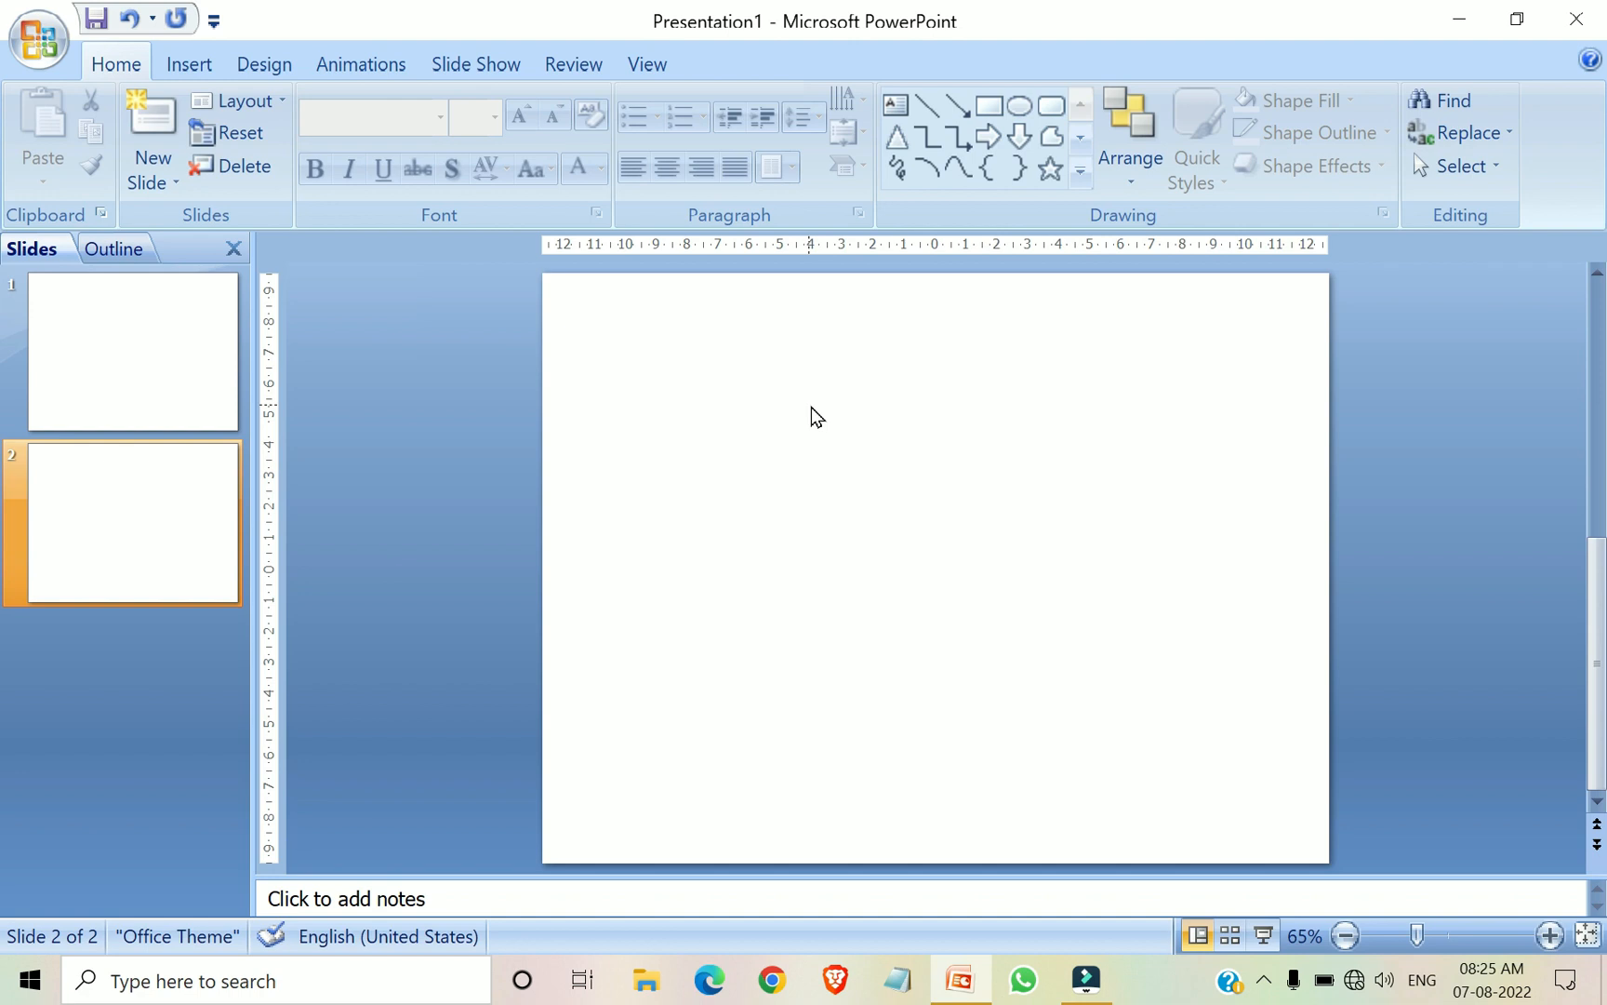
Draw a wide text box near the top of the blank slide and paste the three "The quick brown fox" paragraphs into it
{"action": "left_click", "coordinate": [898, 113]}
{"action": "left_click", "coordinate": [601, 318]}
{"action": "mouse_move", "coordinate": [615, 404]}
{"action": "left_mouse_down"}
{"action": "mouse_move", "coordinate": [854, 595]}
{"action": "mouse_move", "coordinate": [1216, 637]}
{"action": "left_mouse_up"}
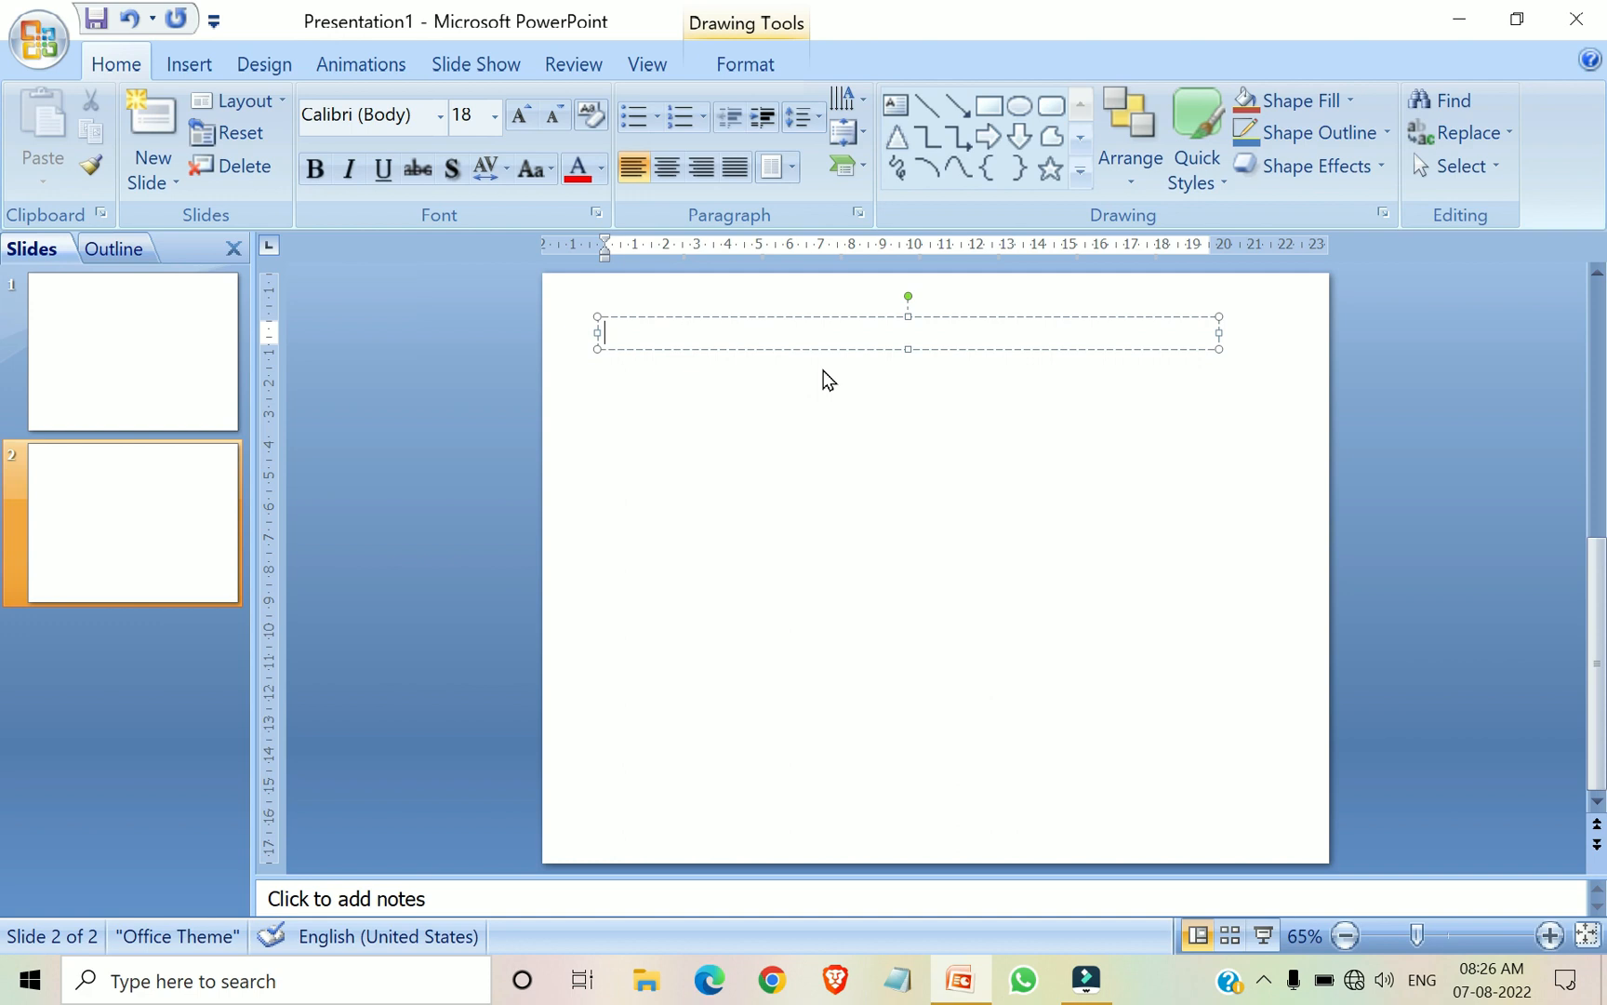
{"action": "type", "text": "The quick brown fox jumps over the lazy dog. The quick brown fox jumps over the lazy dog. The quick brown fox jumps over the lazy dog. The quick brown fox jumps over the lazy dog. The quick brown fox jumps over the lazy dog. The quick brown fox jumps over the lazy dog. The quick brown fox jumps over the lazy dog. The quick brown fox jumps over the lazy dog. The quick brown fox jumps over the lazy dog. The quick brown fox jumps over the lazy dog. The quick brown fox jumps over the lazy dog. The quick brown fox jumps over the lazy dog. The quick brown fox jumps over the lazy dog. The quick brown fox jumps over the lazy dog. The quick brown fox jumps over the lazy dog."}
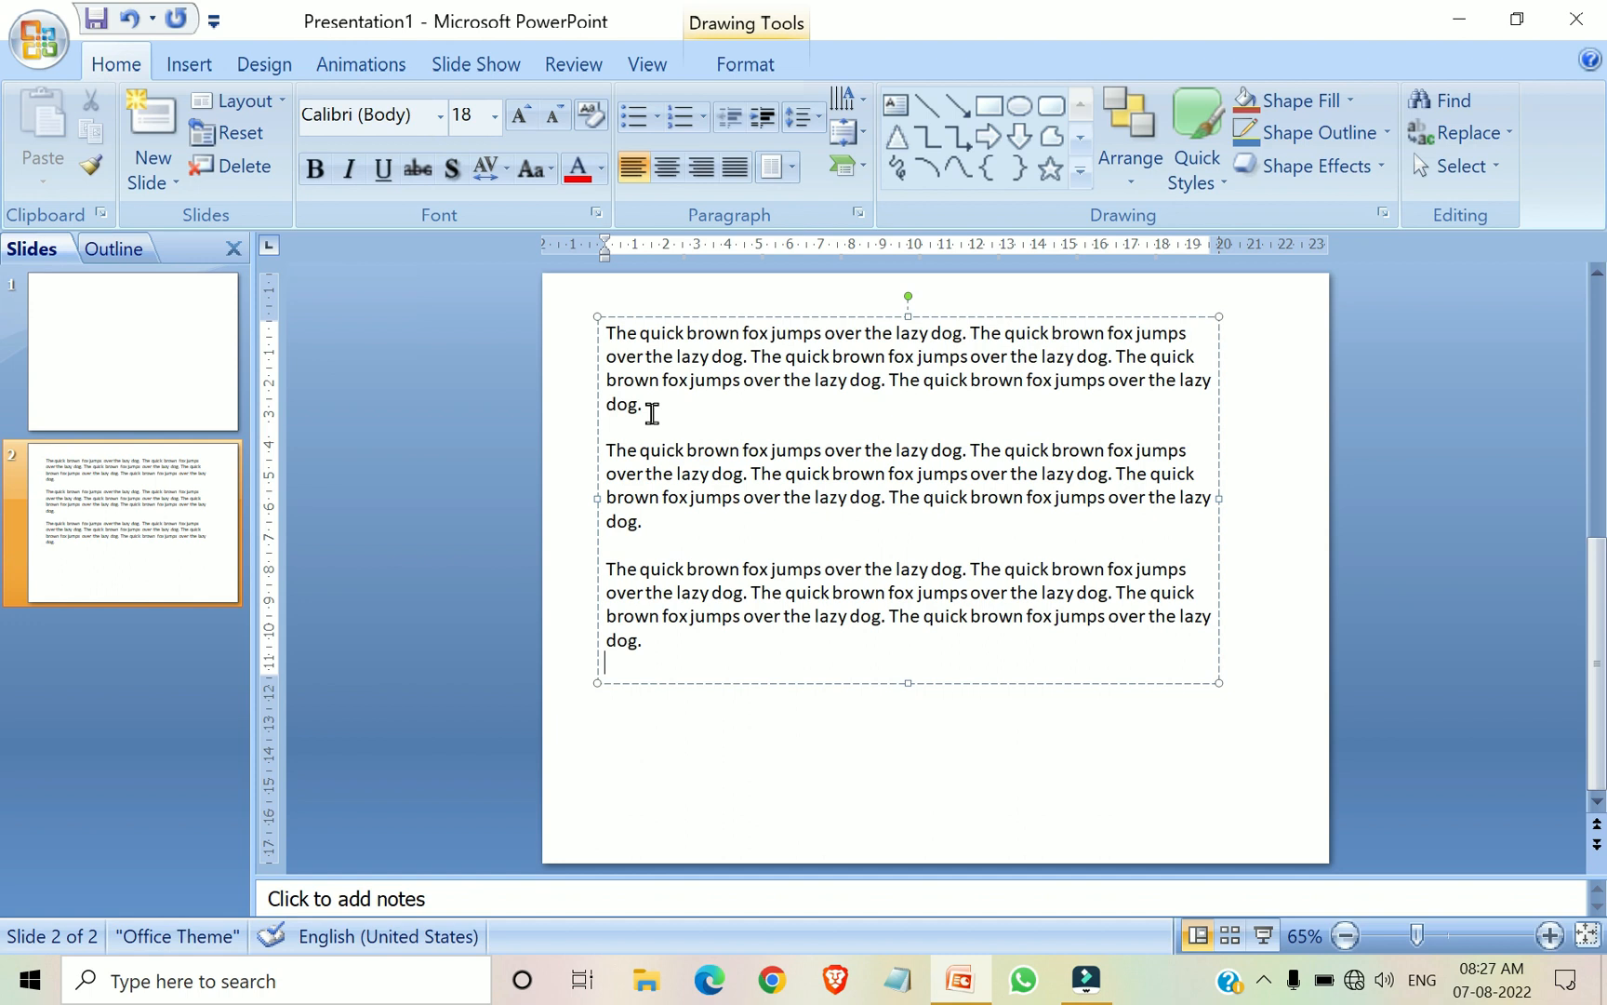
Change the font of the first paragraph to Baskerville Old Face
{"action": "left_click", "coordinate": [609, 332]}
{"action": "left_click_drag", "start_coordinate": [610, 331], "coordinate": [1194, 402]}
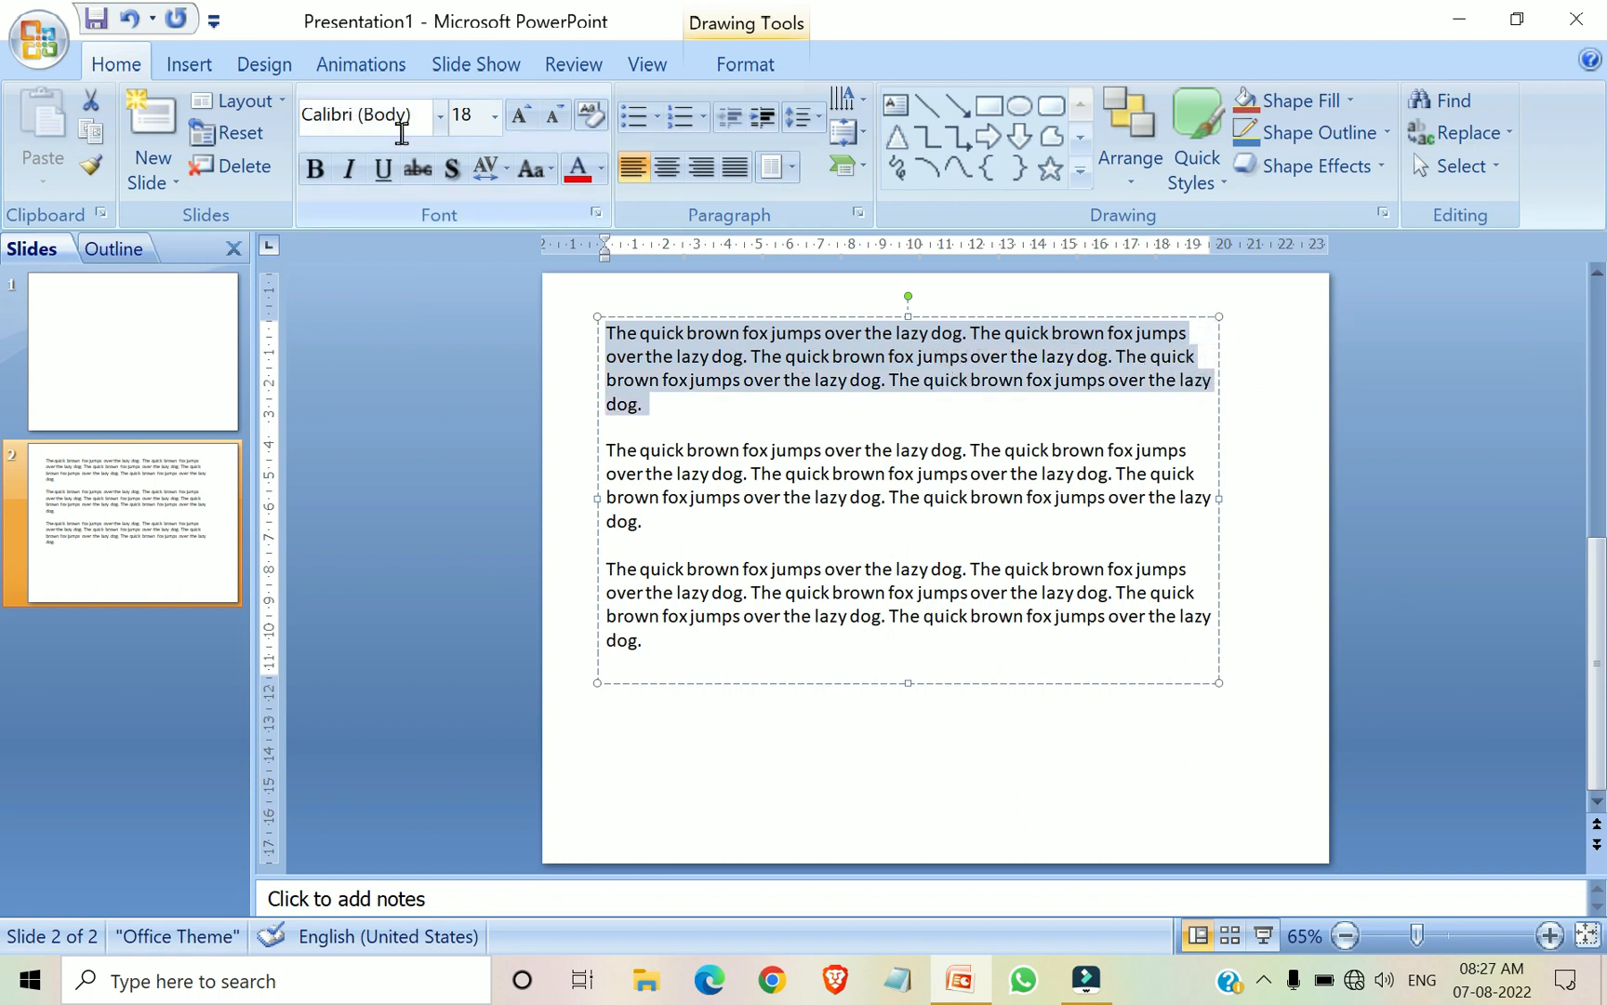
{"action": "left_click", "coordinate": [441, 117]}
{"action": "scroll", "coordinate": [484, 335], "scroll_direction": "down", "scroll_amount": 10}
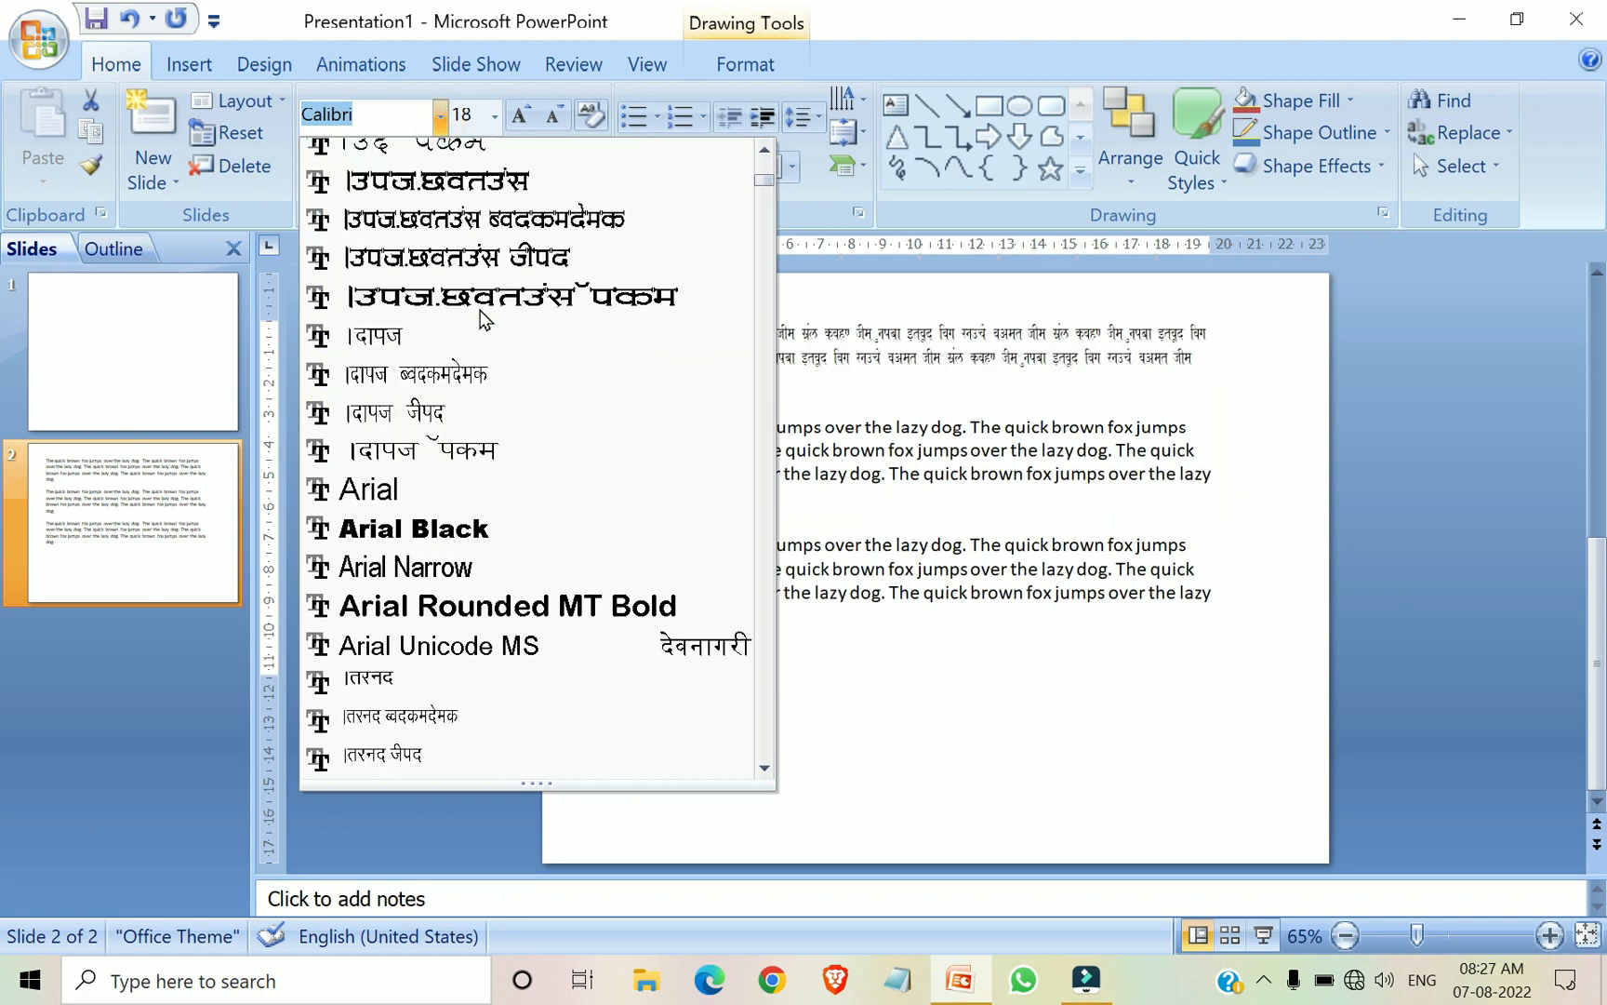
{"action": "scroll", "coordinate": [513, 614], "scroll_direction": "down", "scroll_amount": 2}
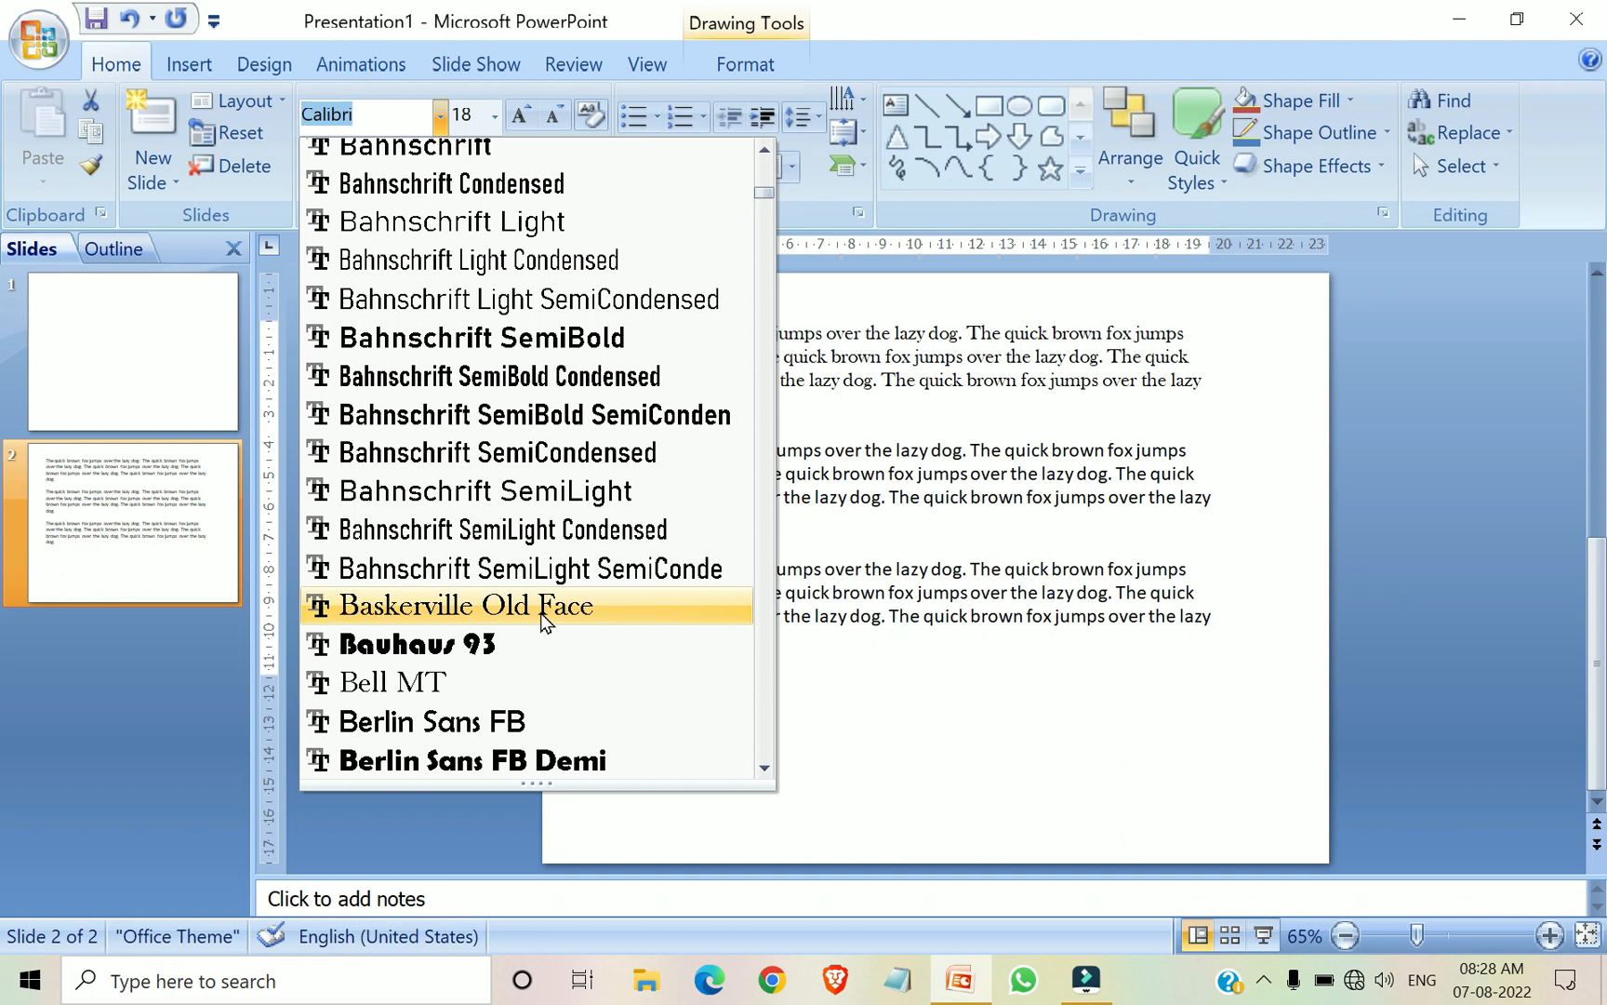
{"action": "left_click", "coordinate": [541, 614]}
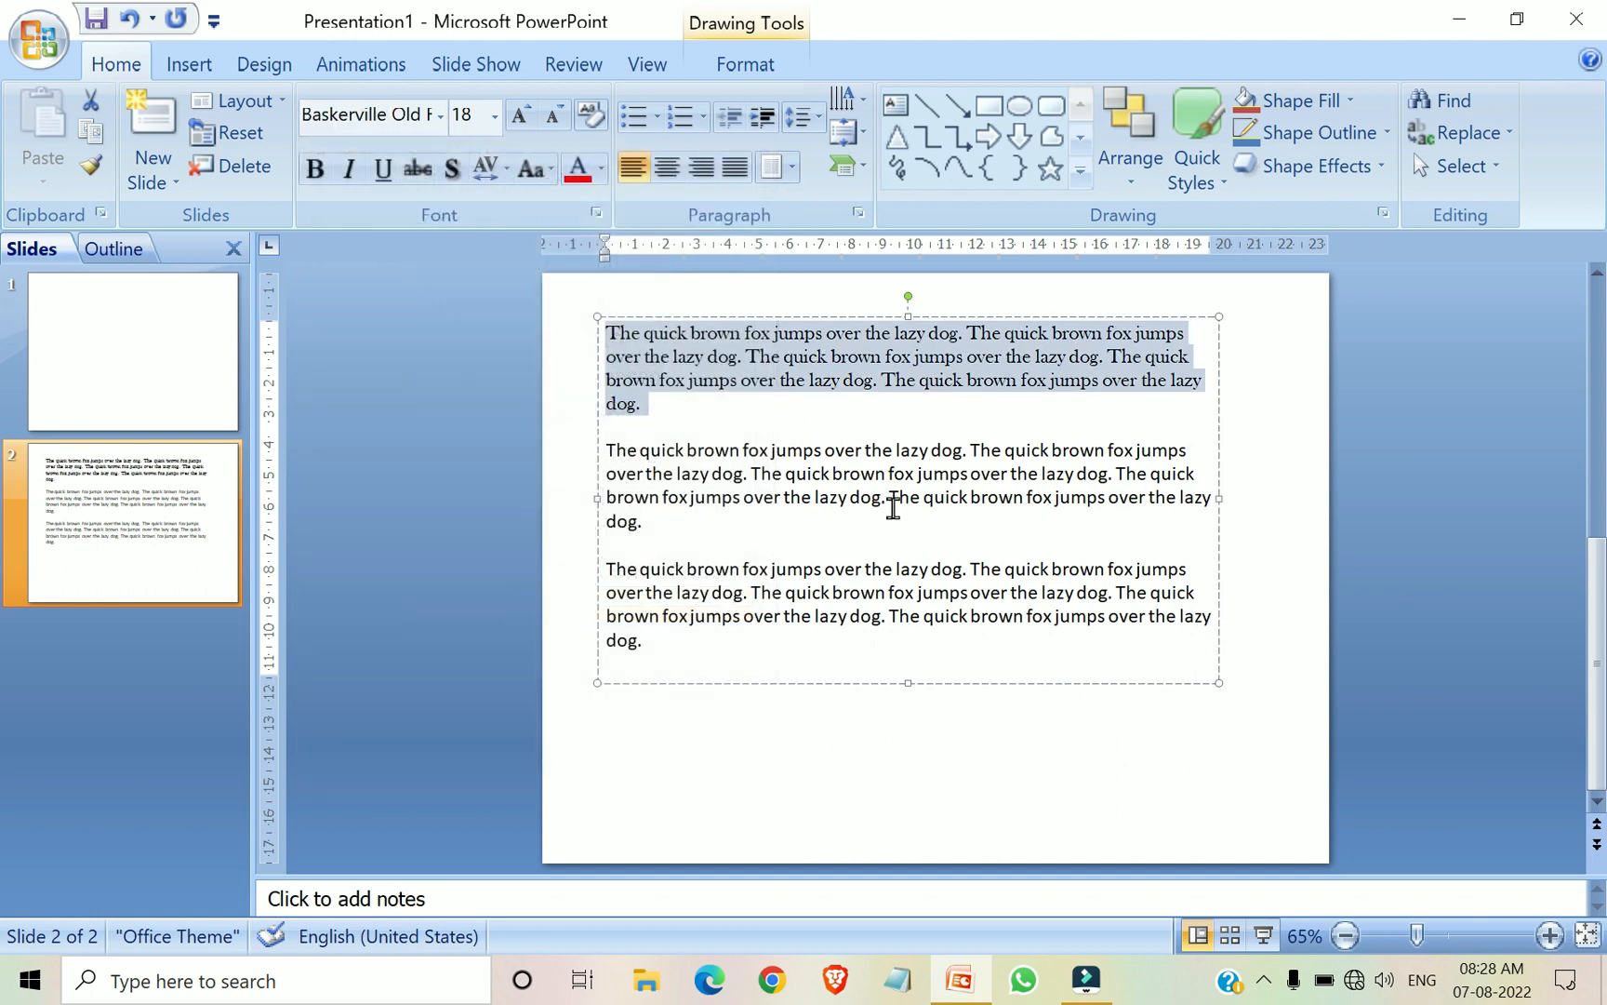
{"action": "left_click", "coordinate": [730, 427]}
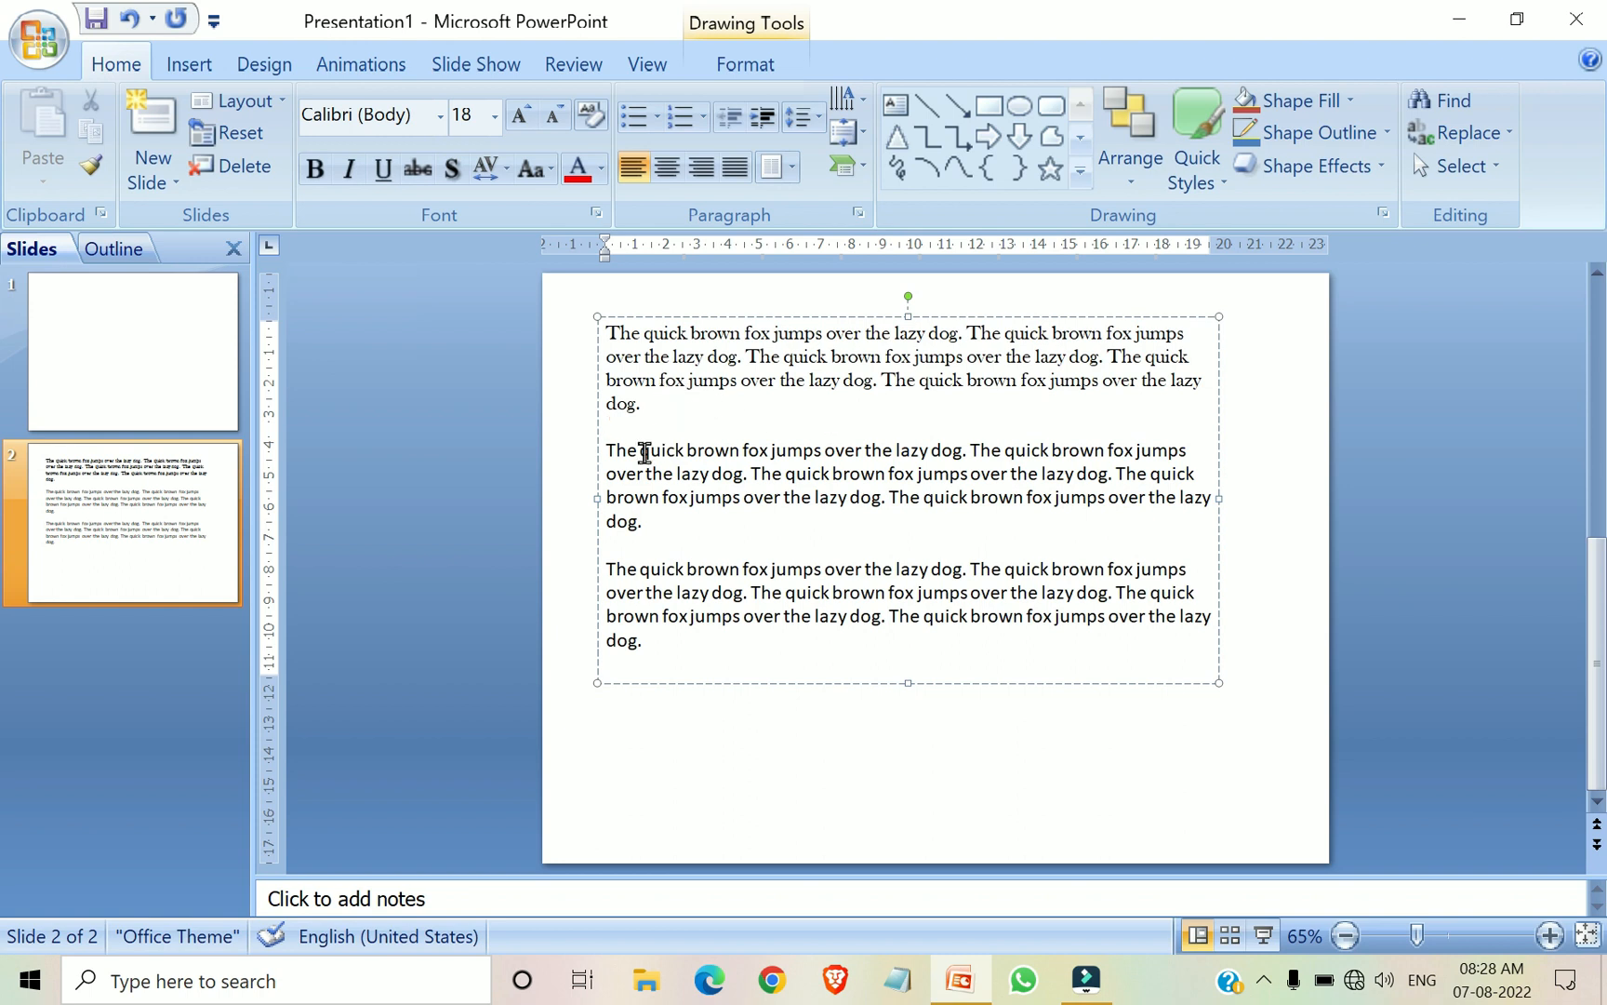
Change the font of the second paragraph to Bodoni MT Black
{"action": "left_click_drag", "start_coordinate": [605, 453], "coordinate": [1024, 524]}
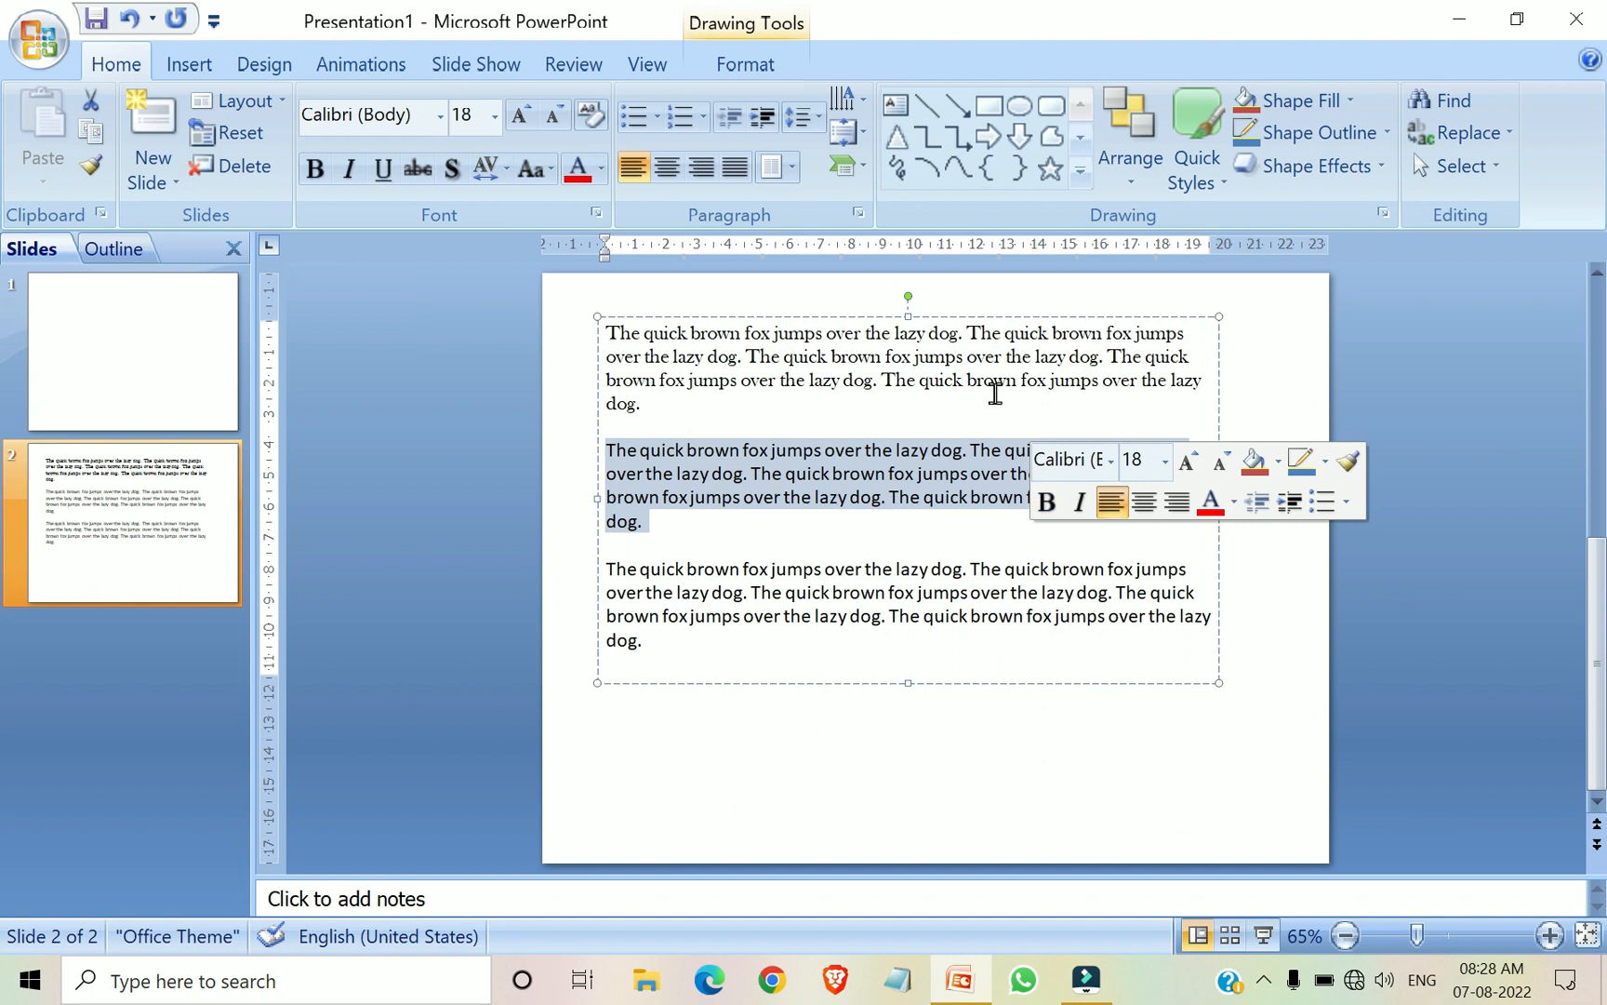
{"action": "left_click", "coordinate": [439, 117]}
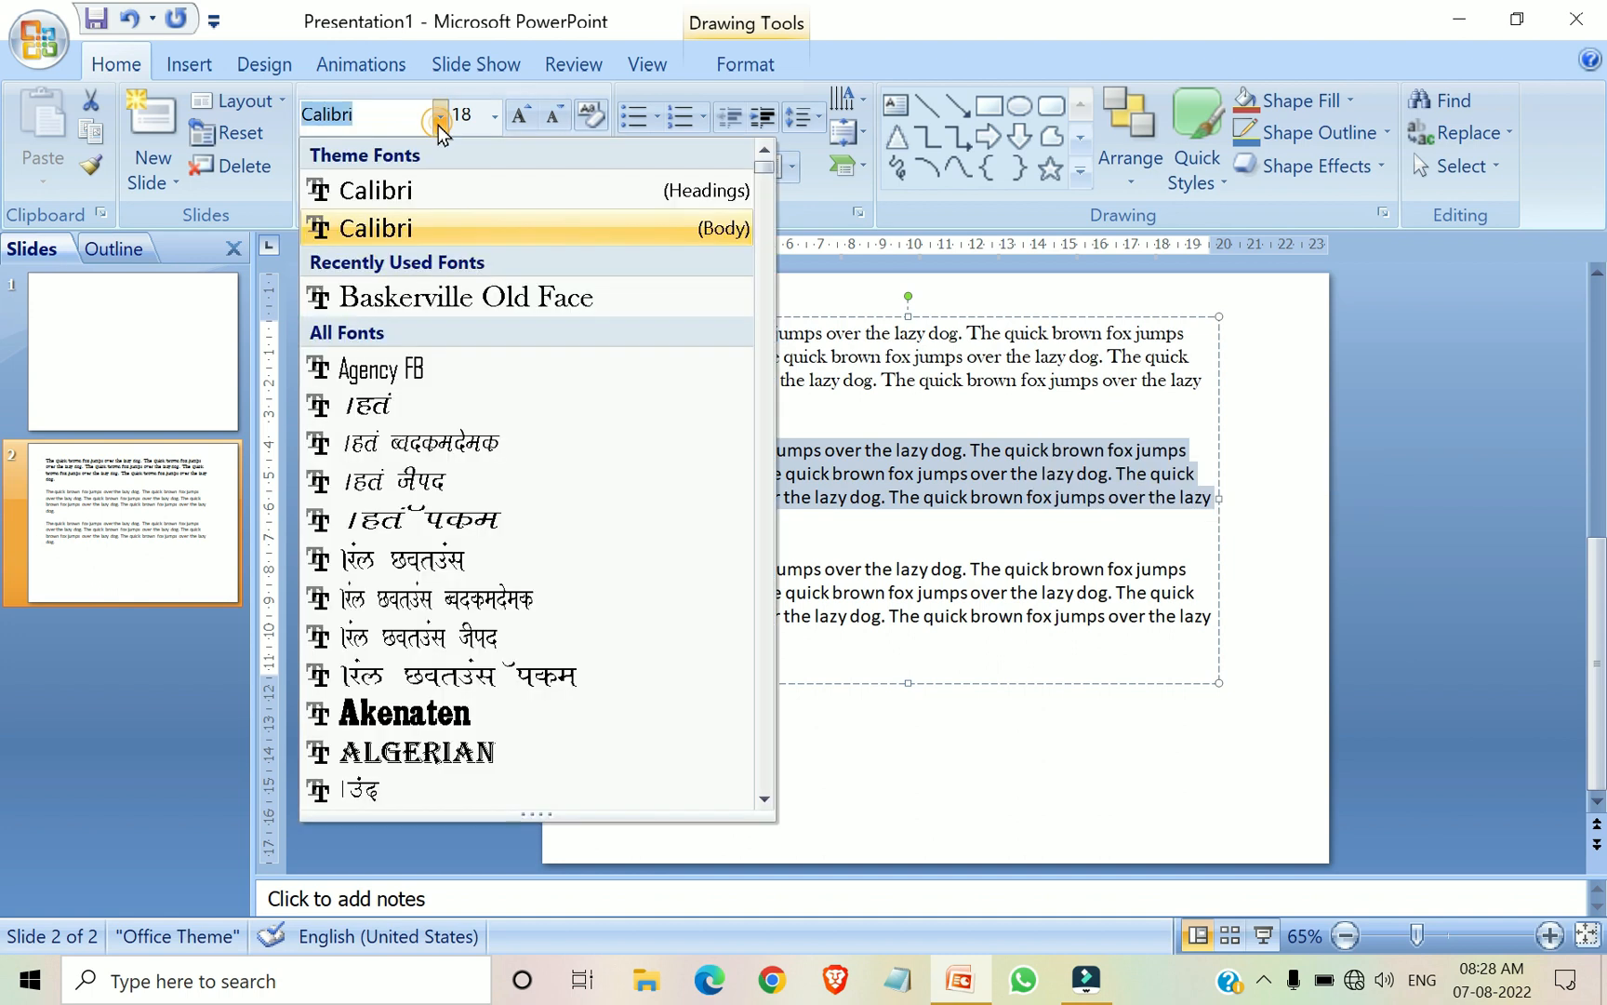
{"action": "scroll", "coordinate": [485, 466], "scroll_direction": "down", "scroll_amount": 6}
{"action": "scroll", "coordinate": [485, 466], "scroll_direction": "up", "scroll_amount": 2}
{"action": "scroll", "coordinate": [484, 466], "scroll_direction": "down", "scroll_amount": 4}
{"action": "scroll", "coordinate": [485, 466], "scroll_direction": "down", "scroll_amount": 9}
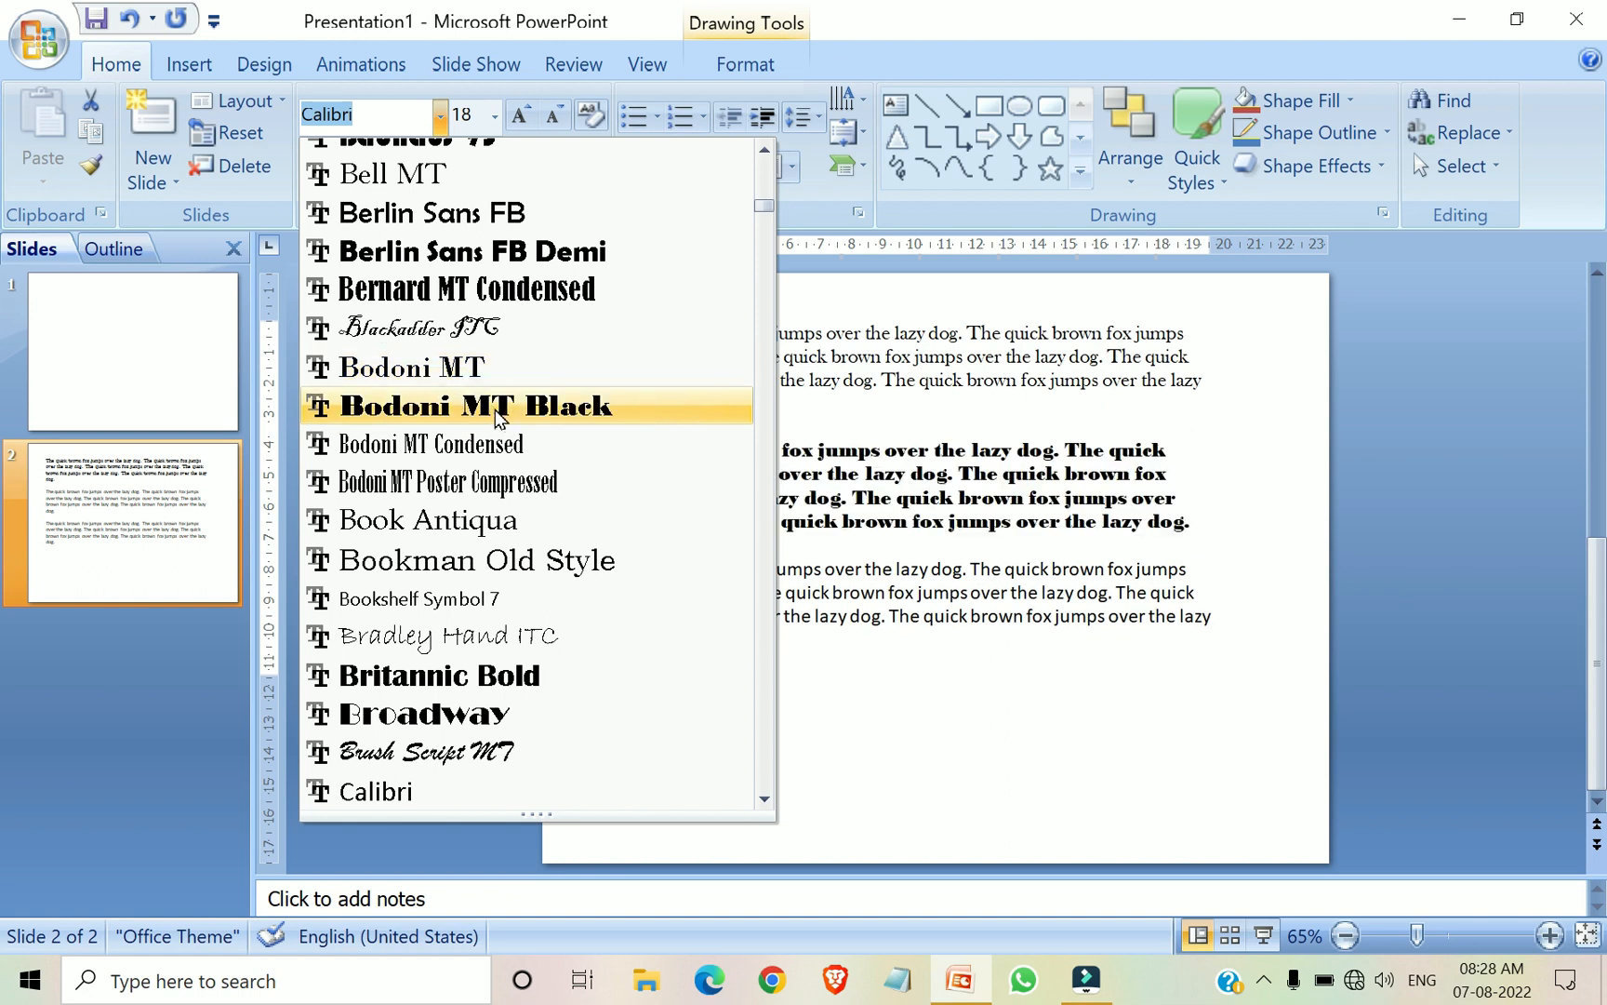
{"action": "left_click", "coordinate": [501, 409]}
{"action": "left_click", "coordinate": [943, 621]}
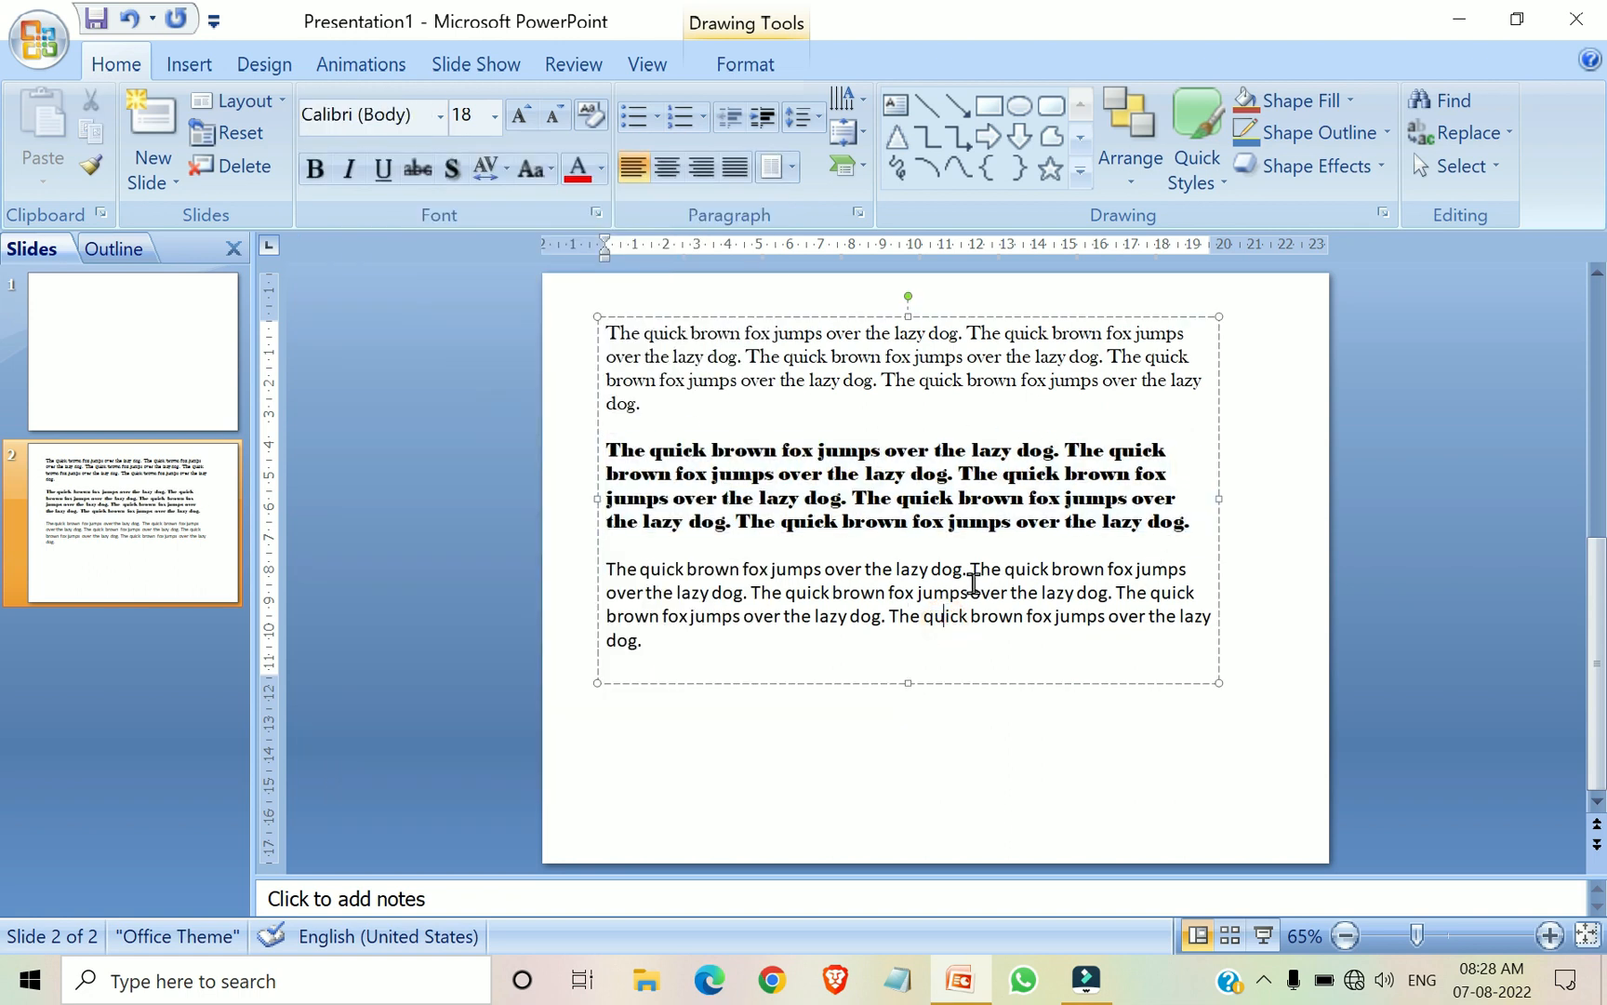
Set the font size of the first paragraph to 28
{"action": "left_click", "coordinate": [500, 123]}
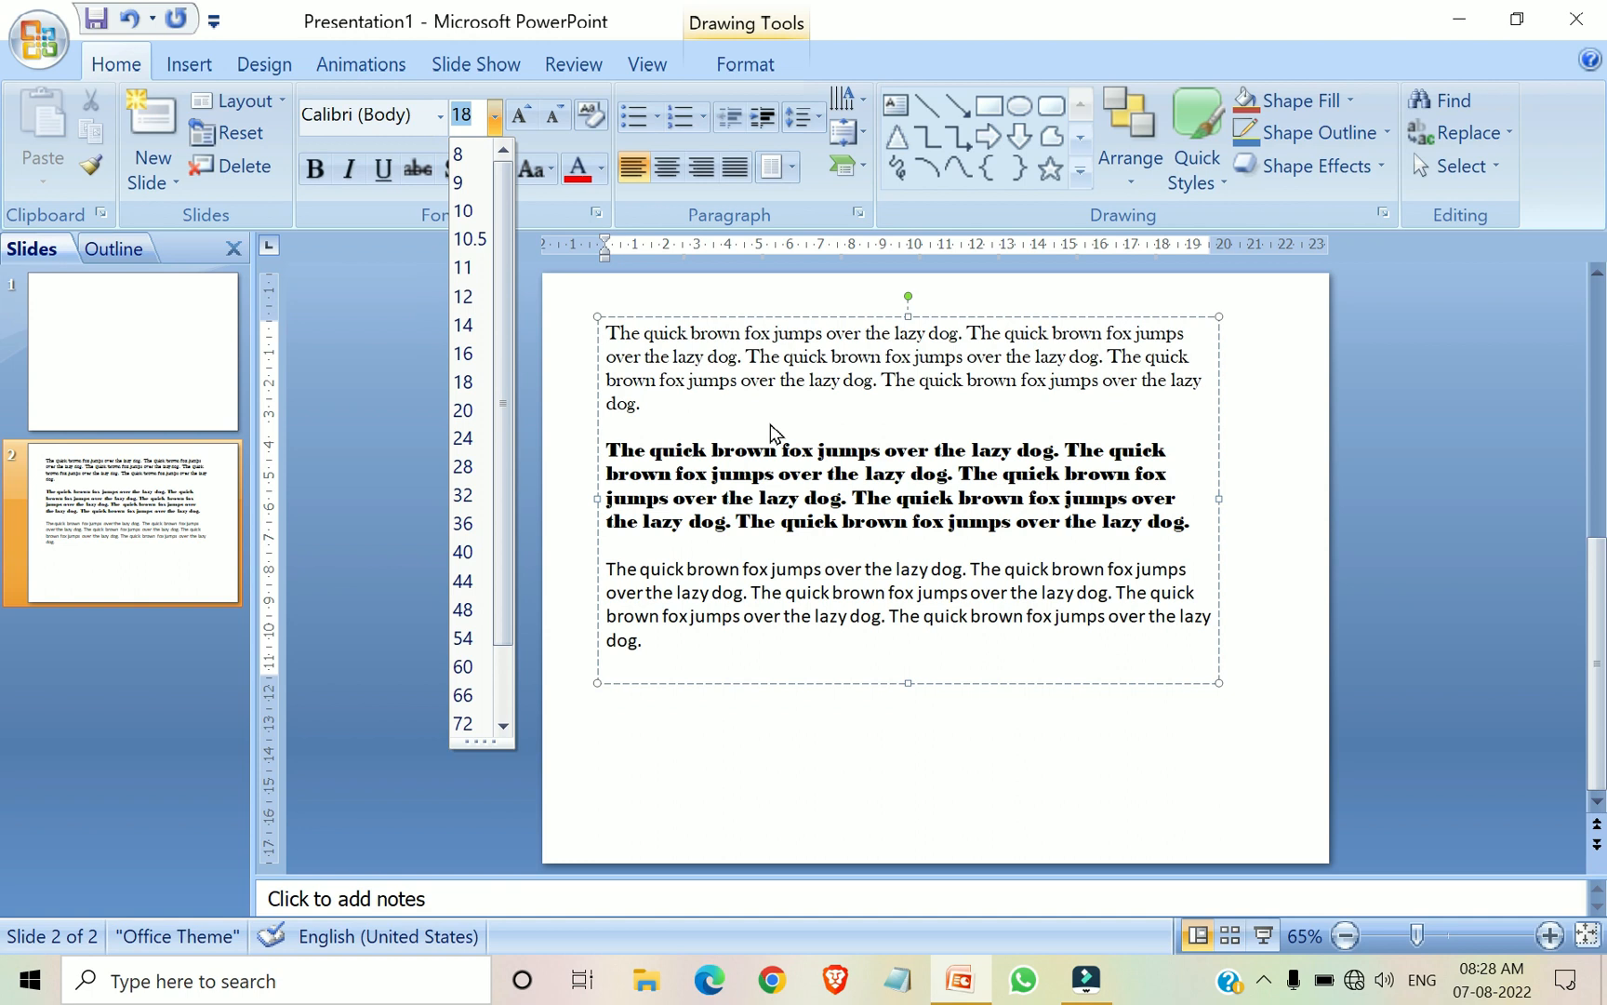
{"action": "left_click", "coordinate": [688, 406]}
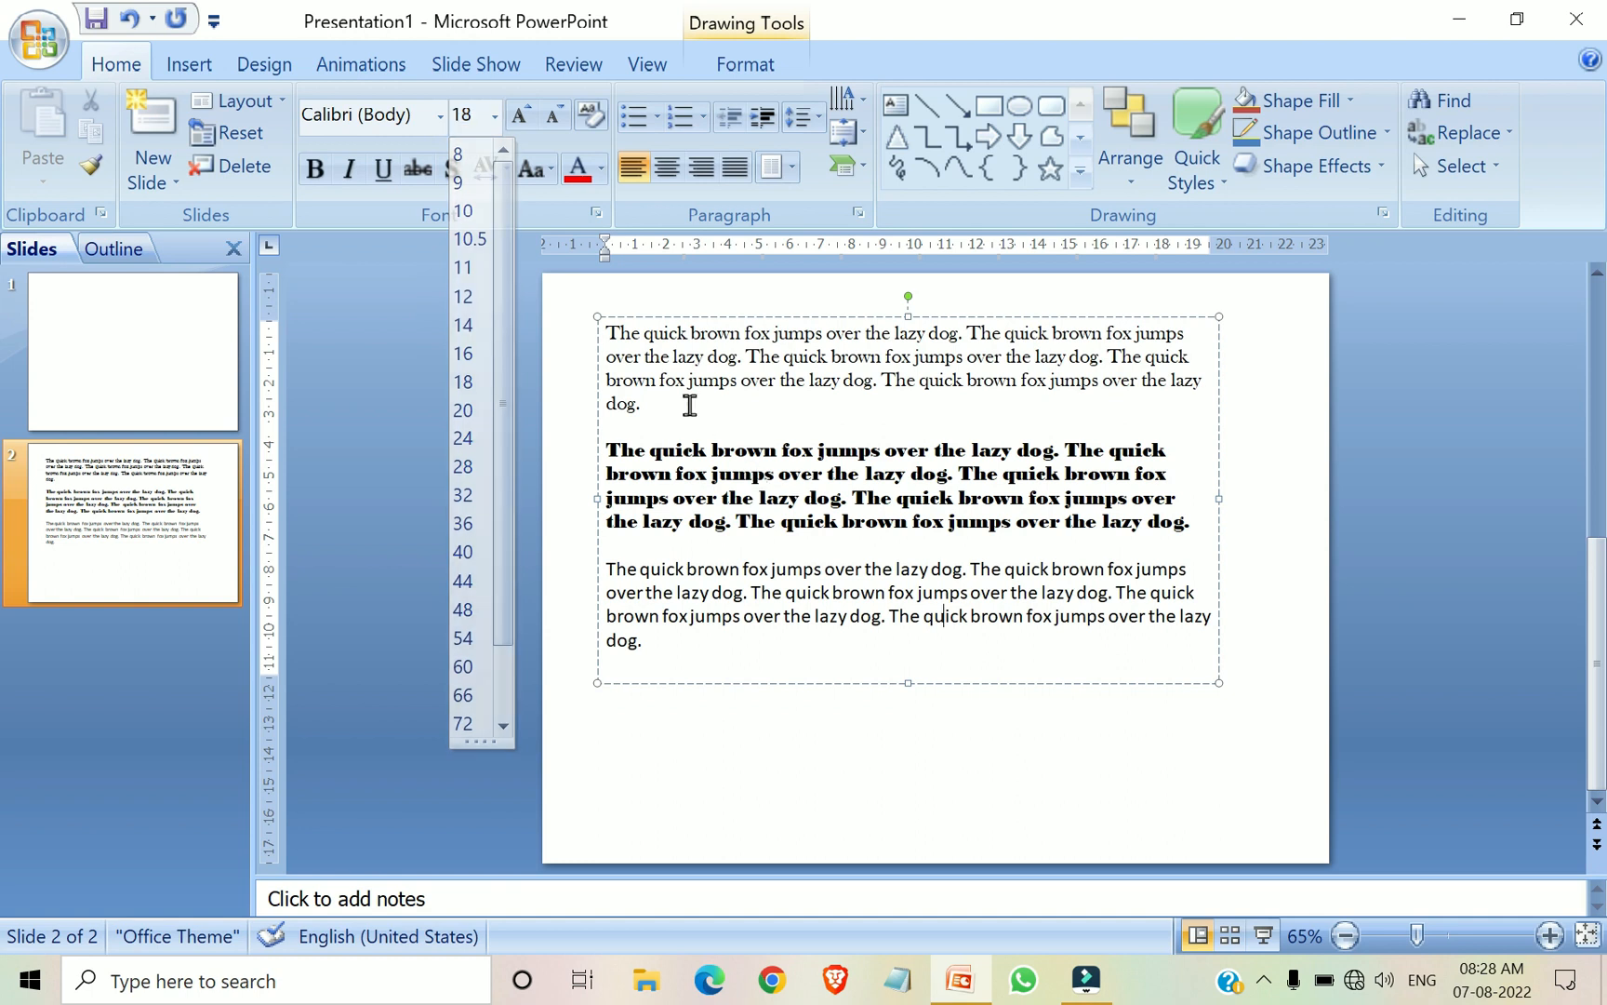
{"action": "left_click_drag", "start_coordinate": [606, 333], "coordinate": [1140, 388]}
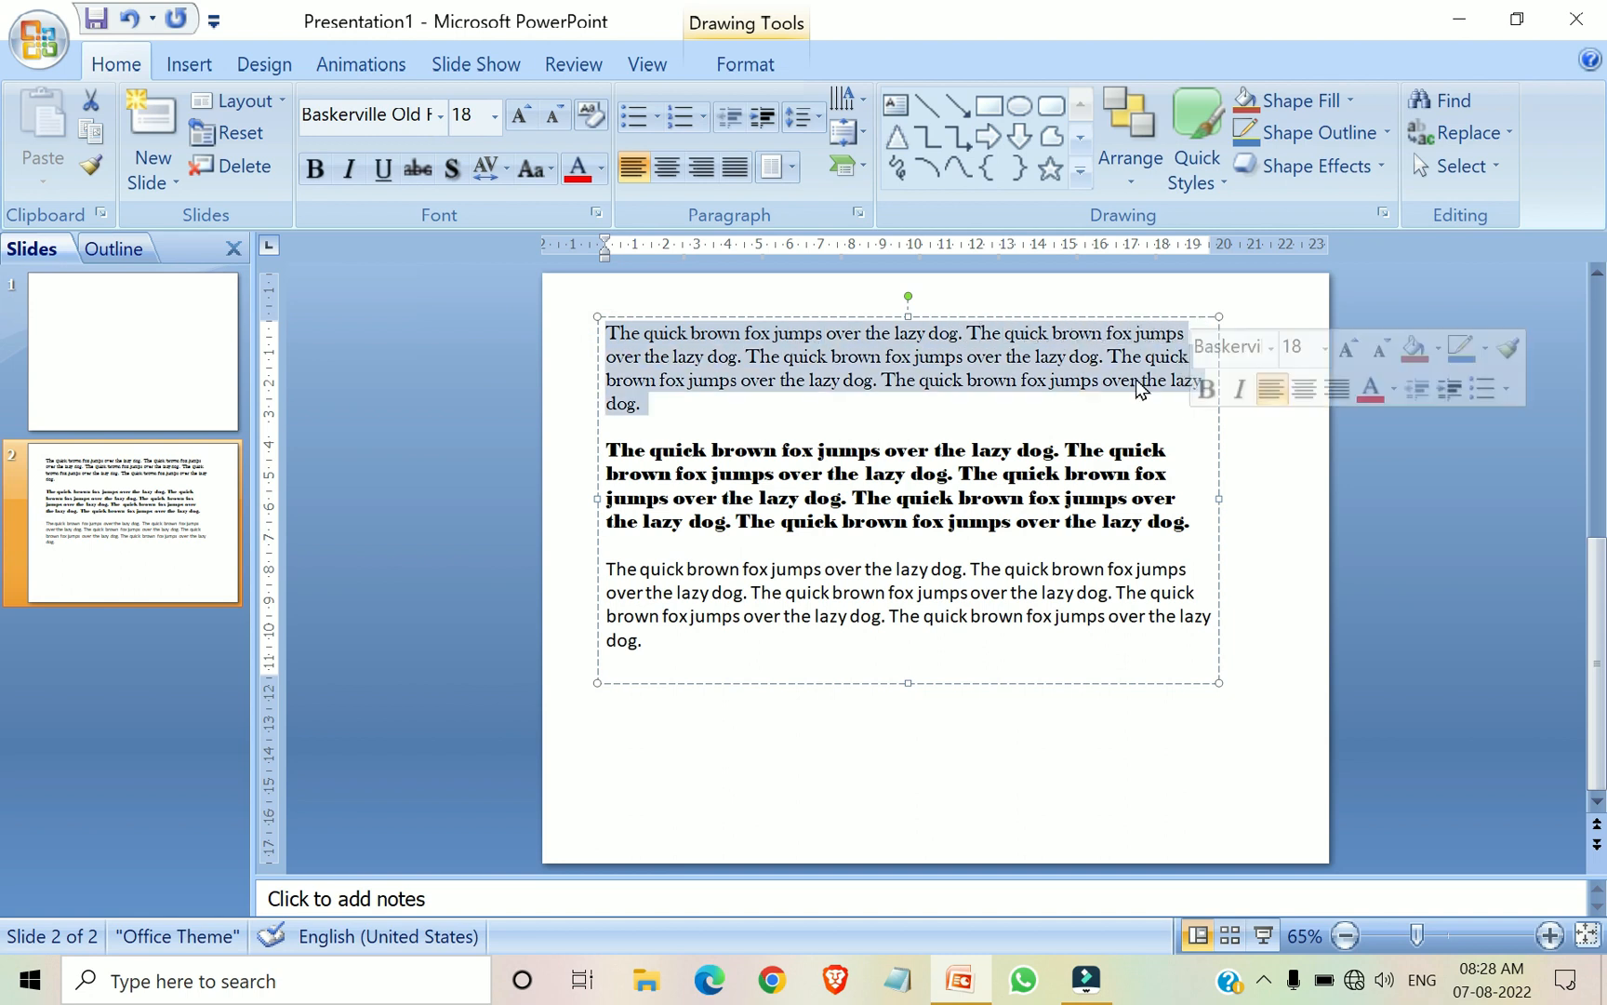
{"action": "left_click", "coordinate": [496, 118]}
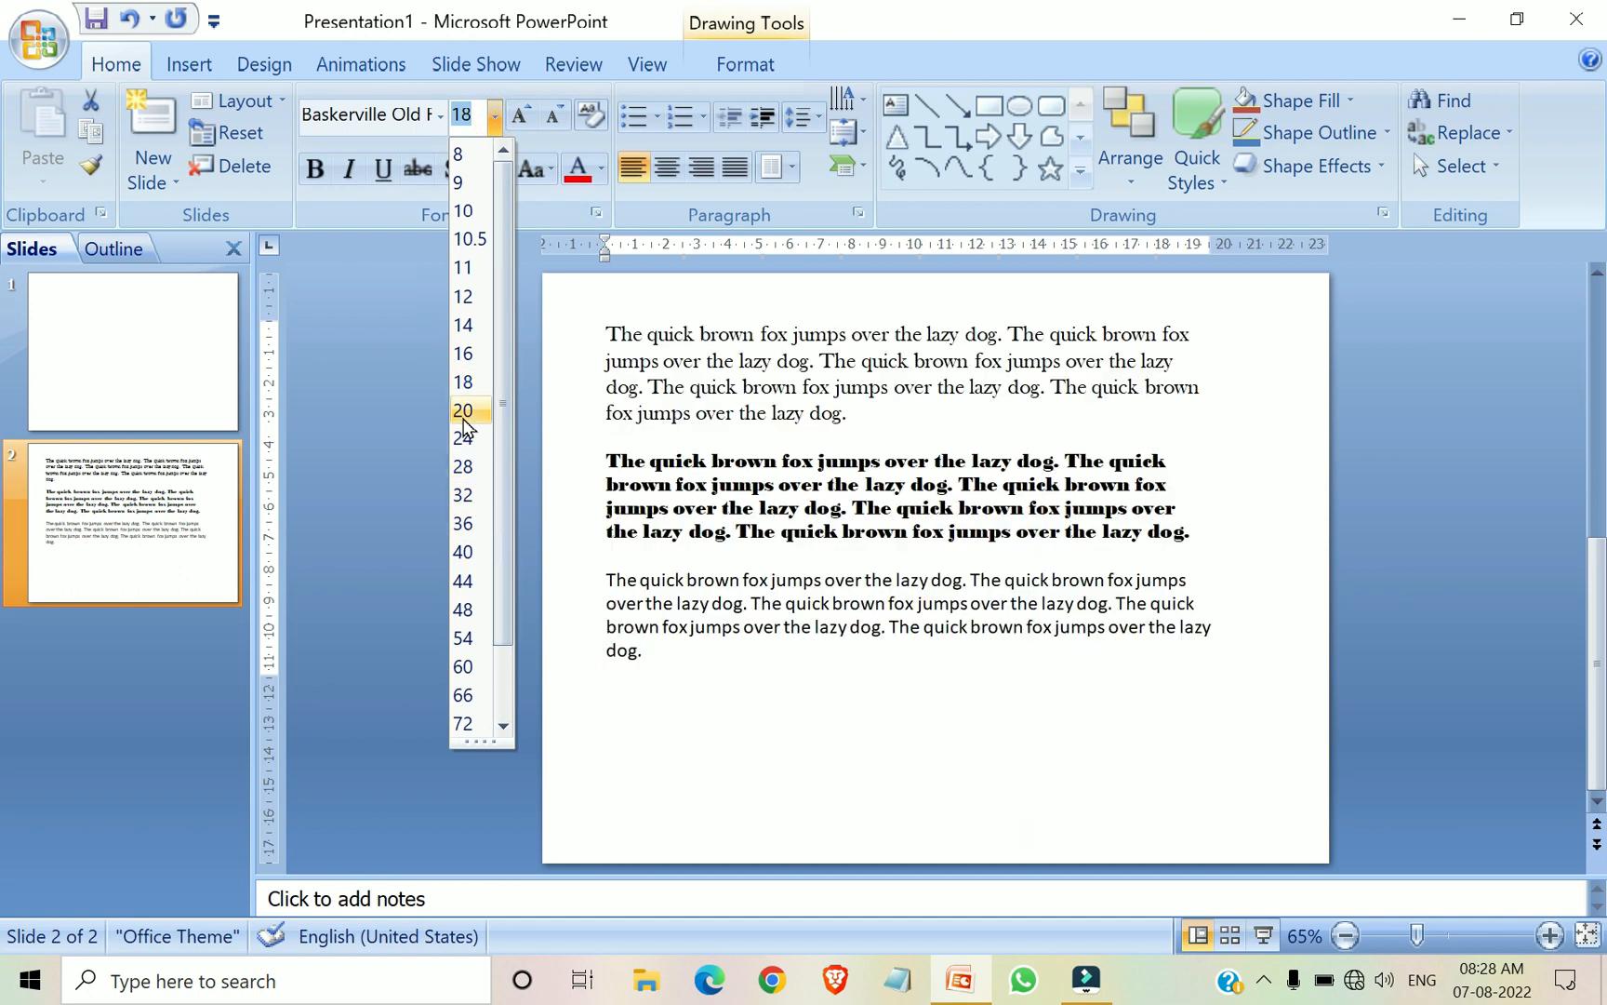
{"action": "left_click", "coordinate": [463, 466]}
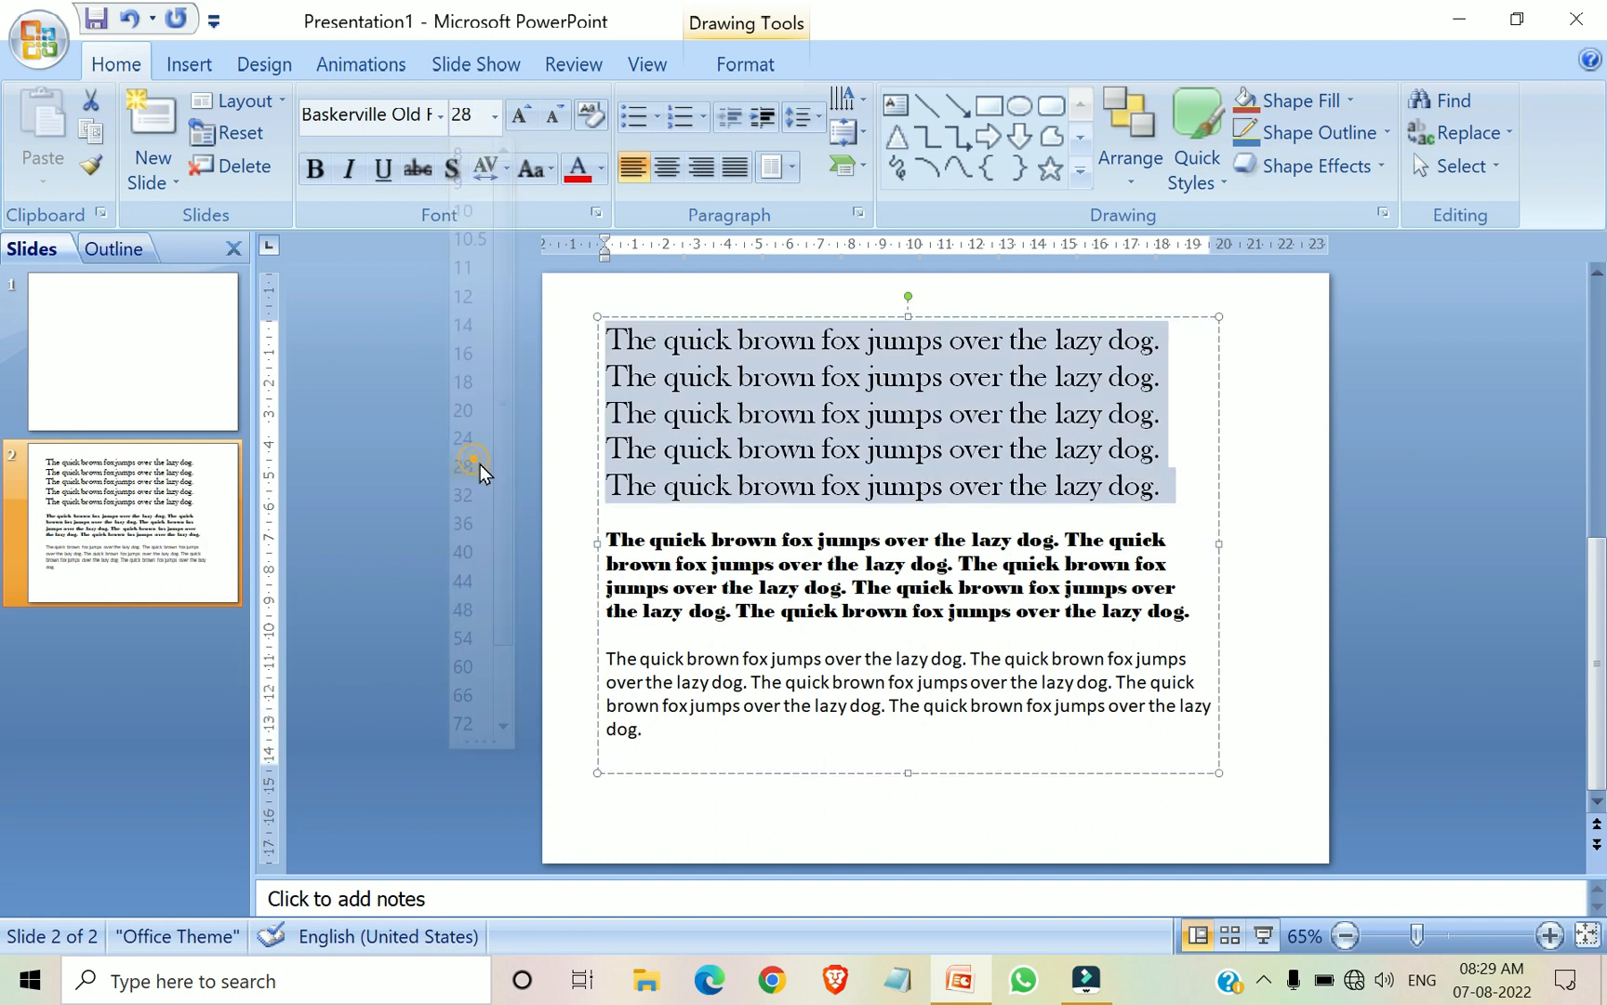
{"action": "left_click", "coordinate": [1195, 495]}
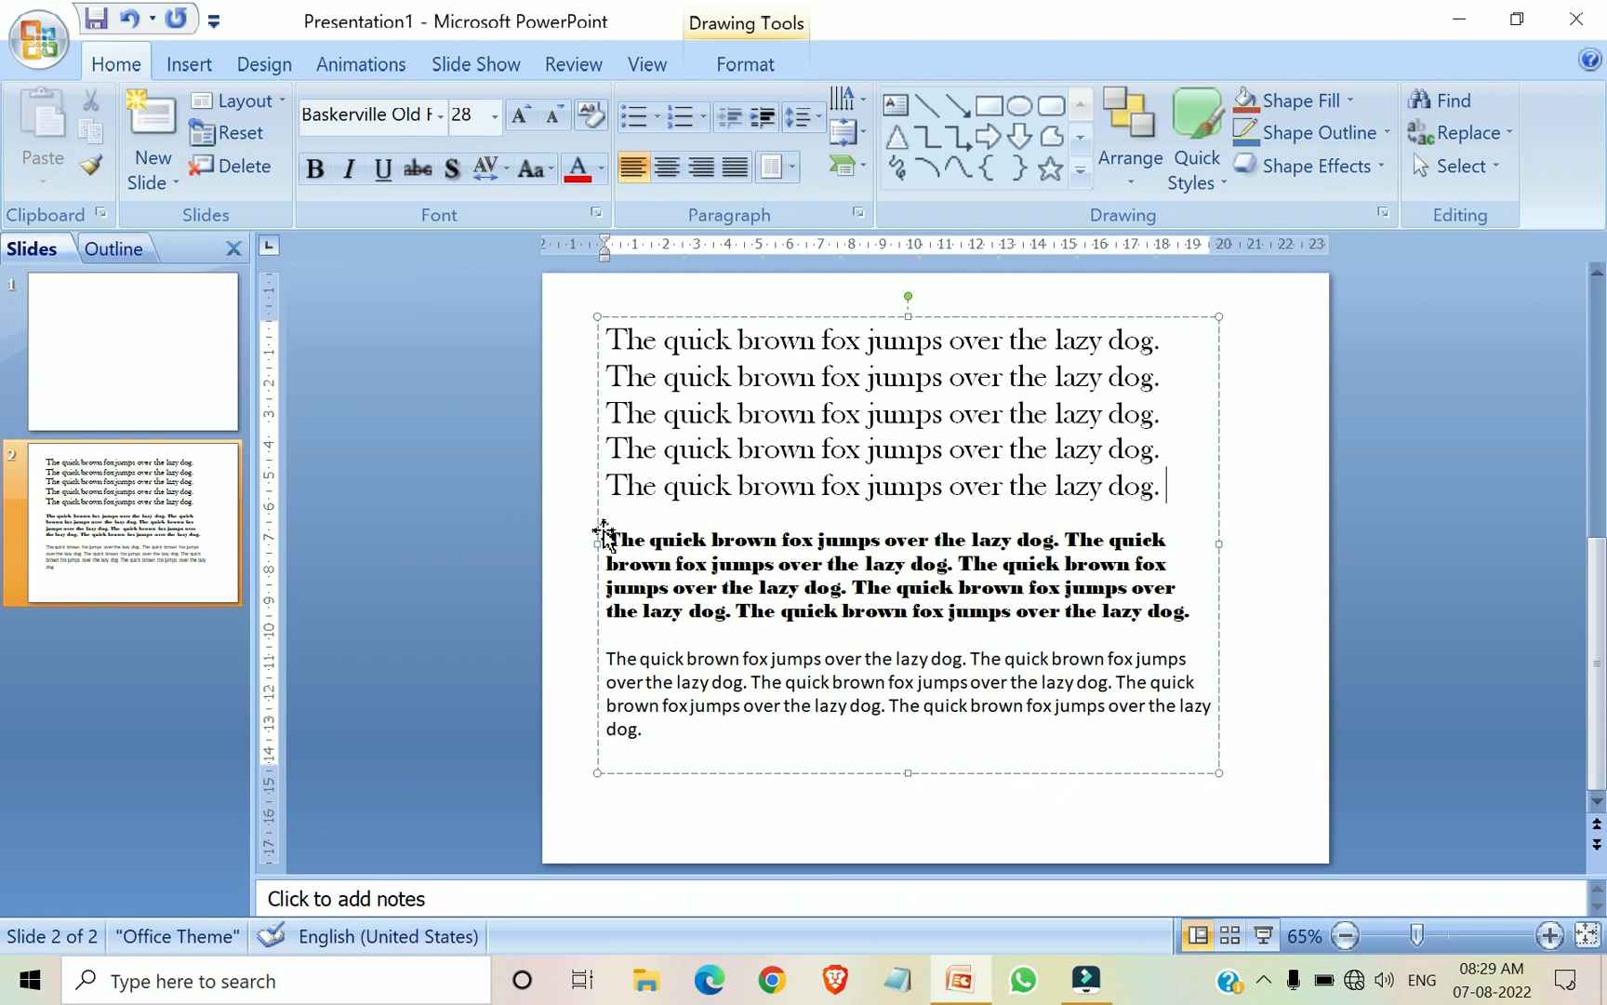
Set the font size of the second paragraph to 20
{"action": "left_click_drag", "start_coordinate": [610, 533], "coordinate": [1191, 614]}
{"action": "left_click", "coordinate": [494, 115]}
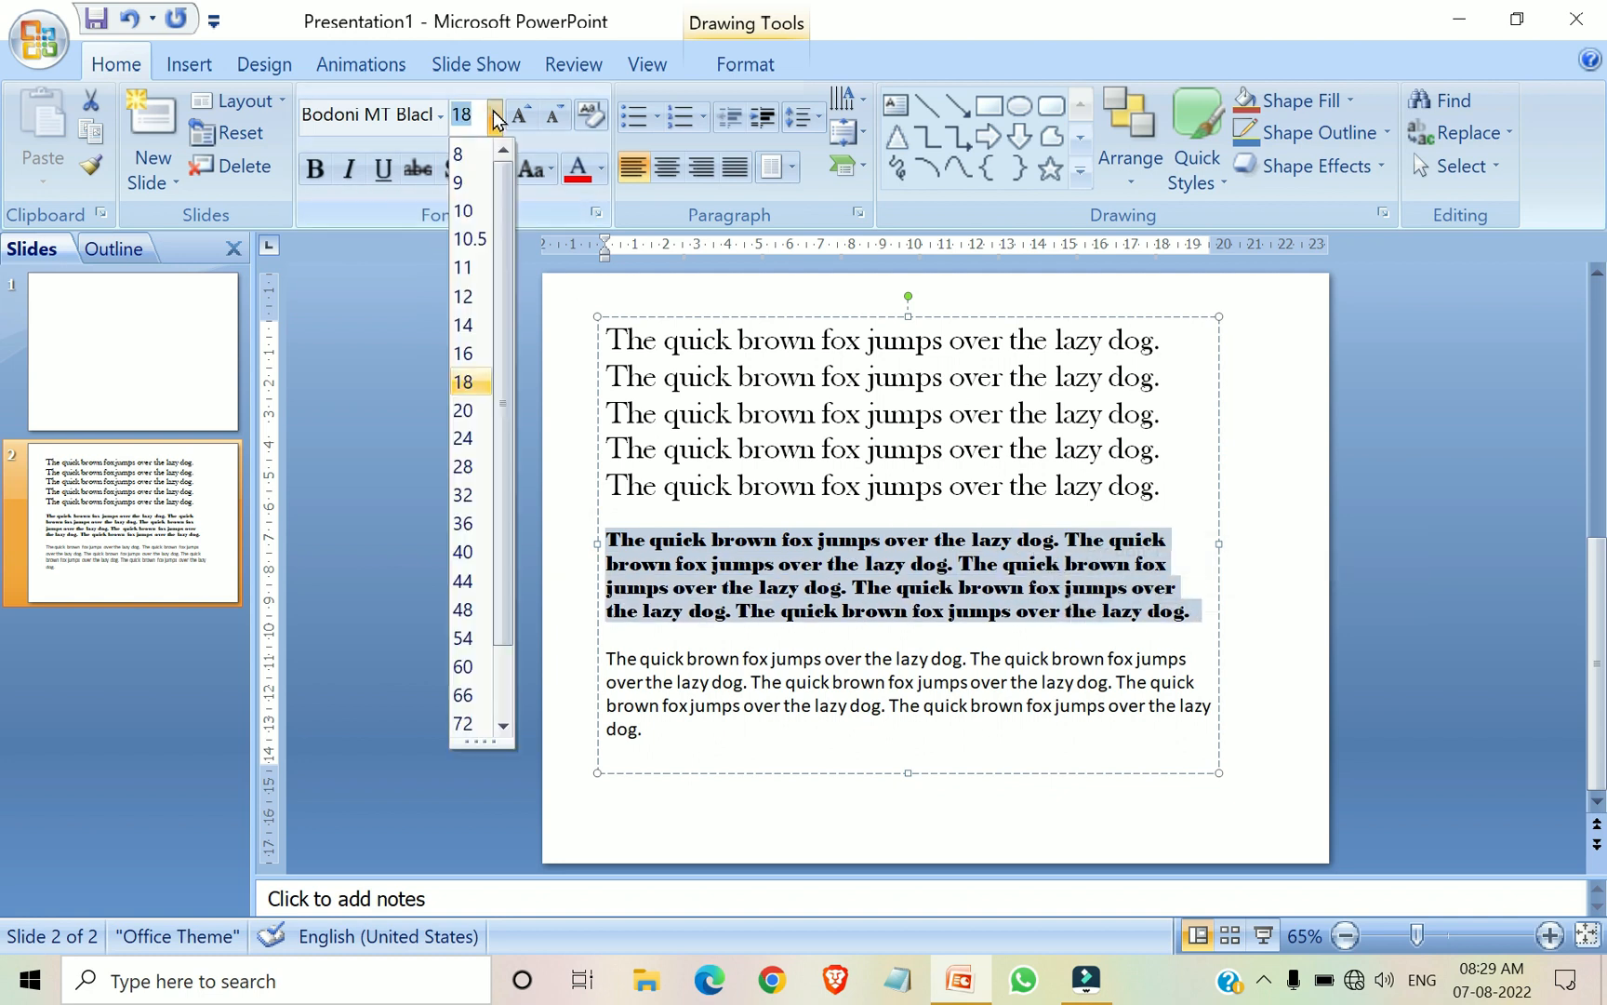
{"action": "left_click", "coordinate": [465, 410]}
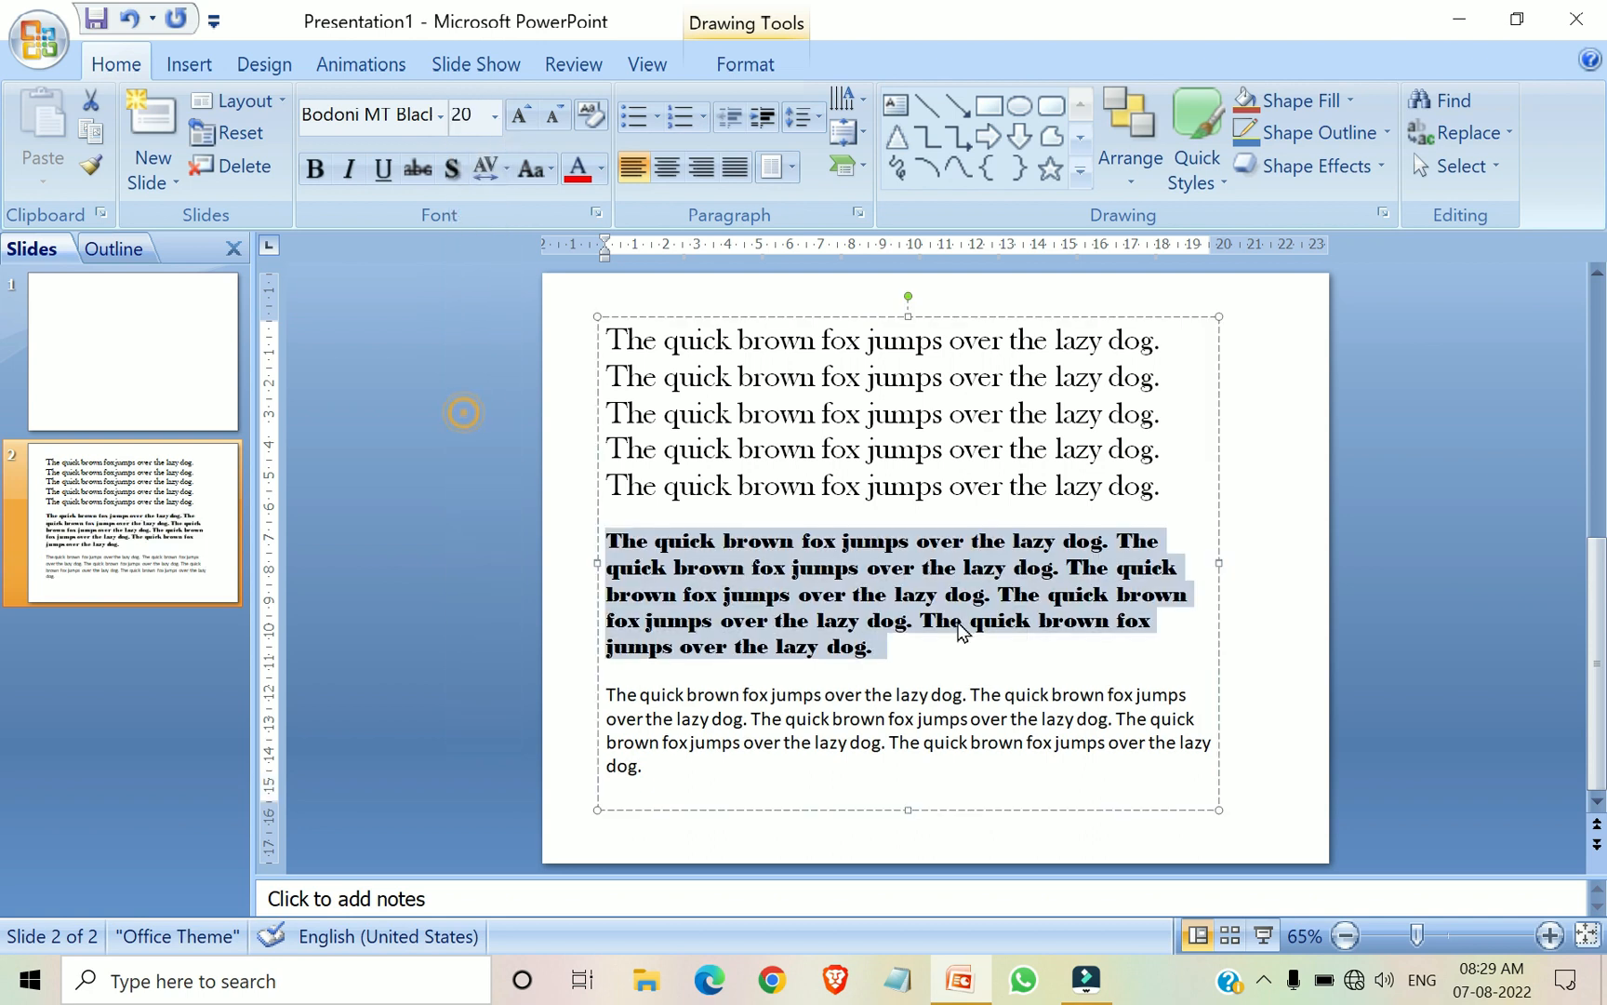
{"action": "left_click", "coordinate": [1014, 658]}
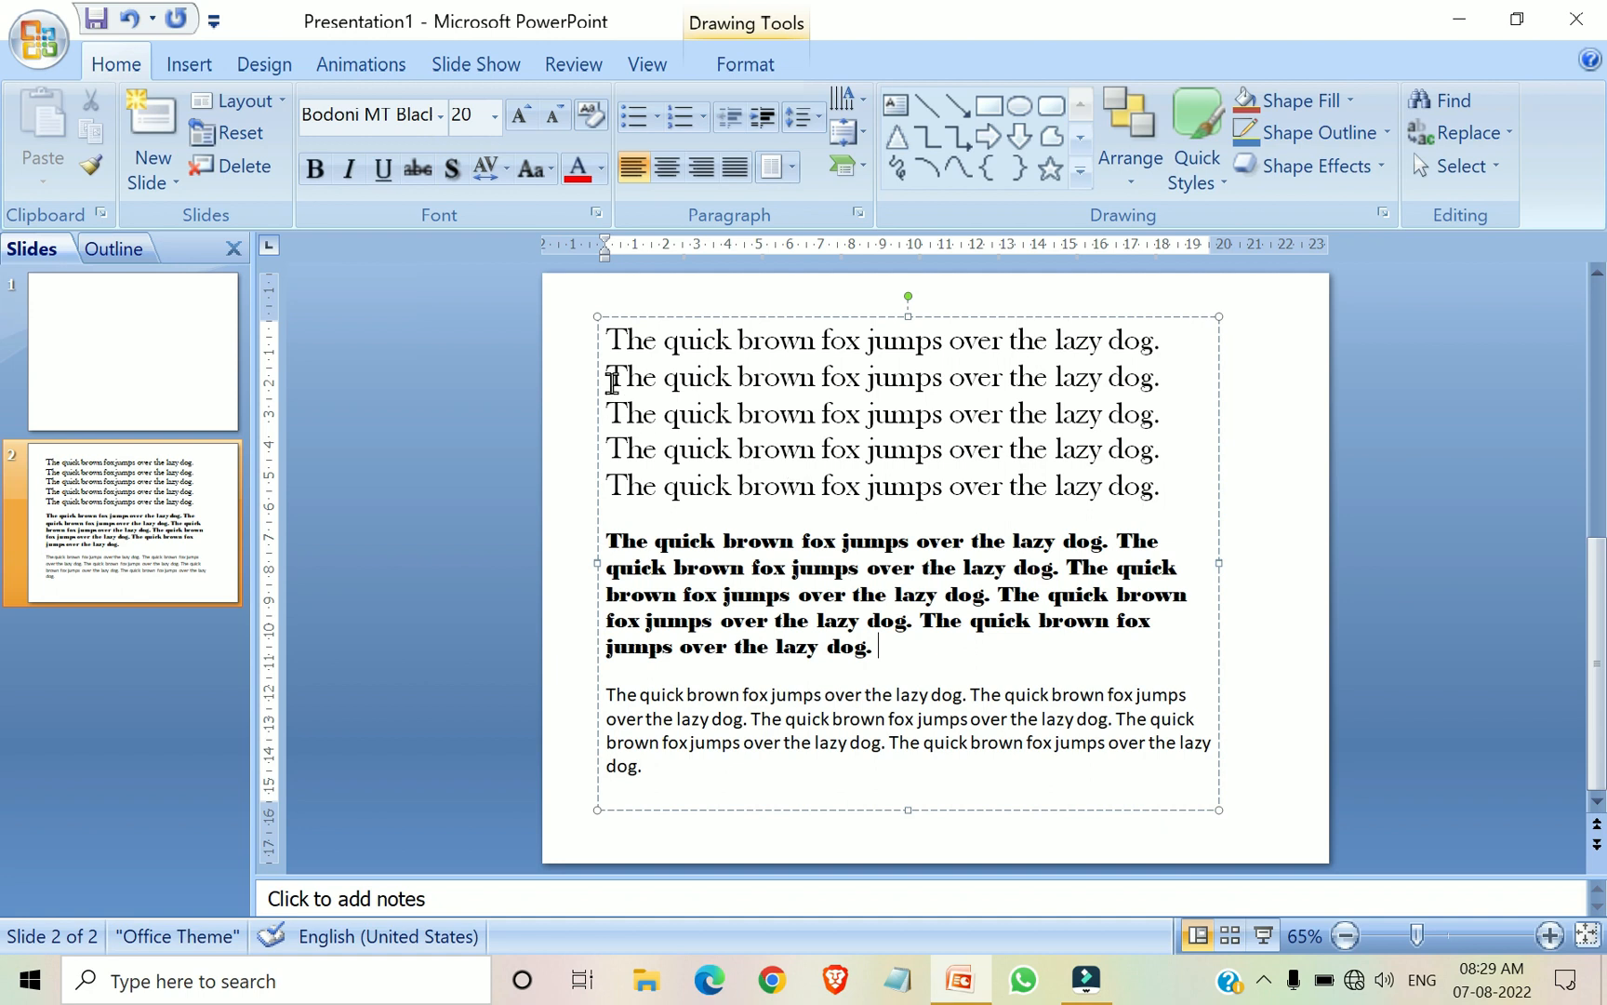
Make the first paragraph, in Baskerville Old Face, bold
{"action": "left_click_drag", "start_coordinate": [1163, 491], "coordinate": [529, 355]}
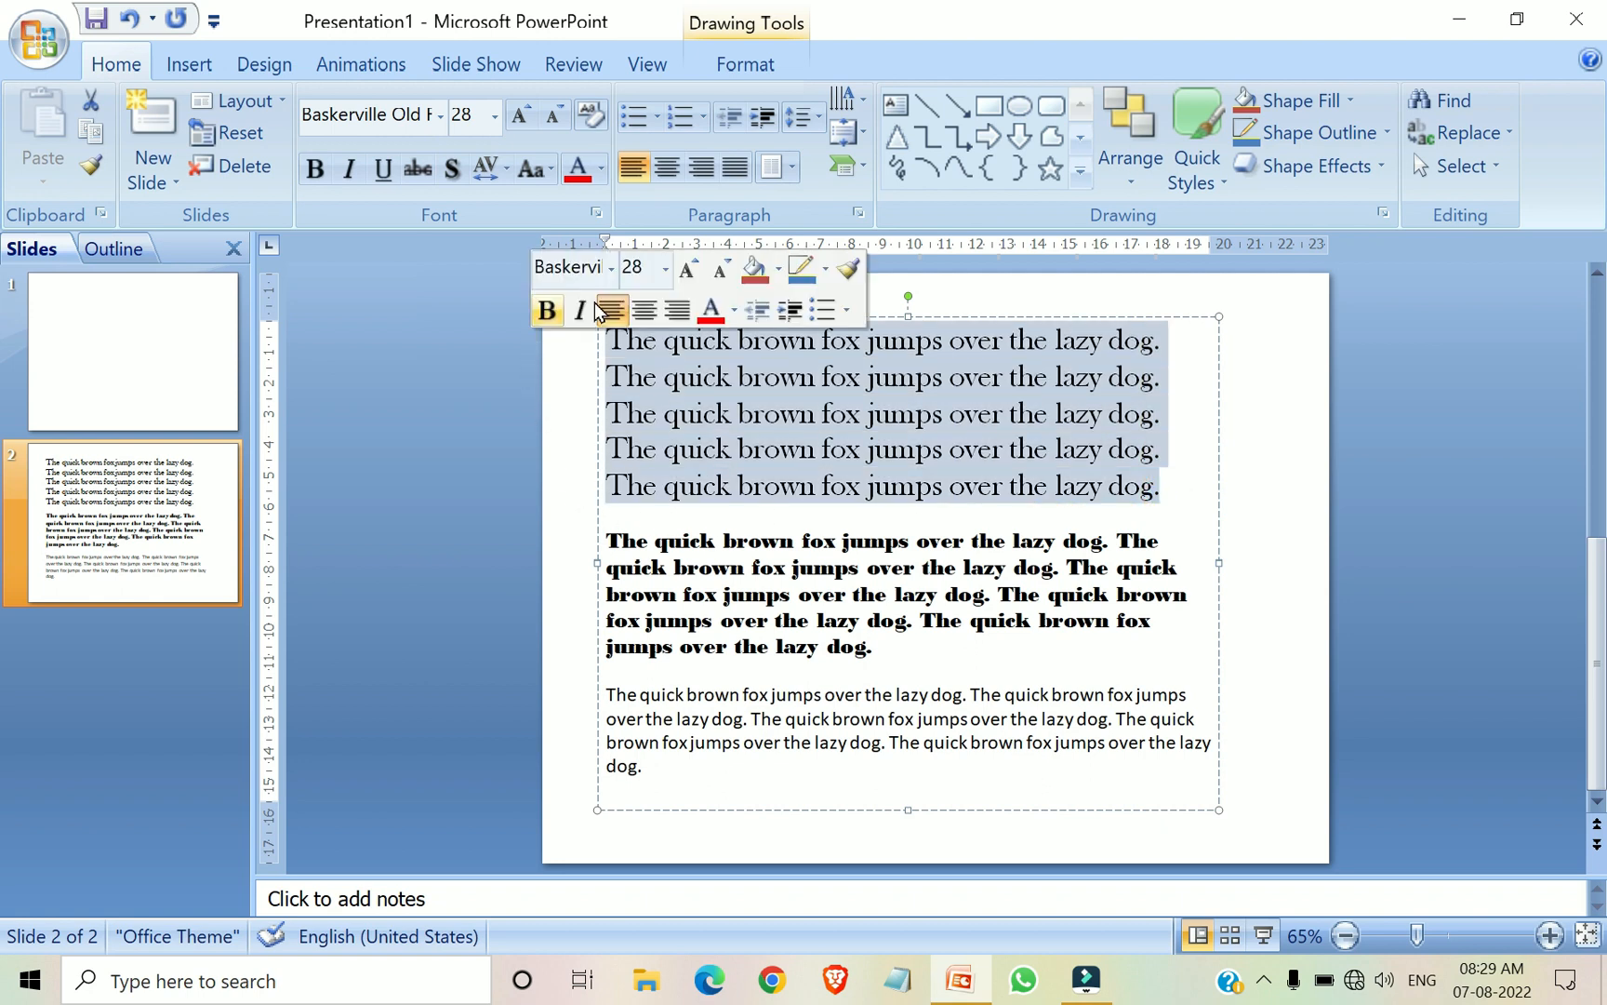
{"action": "left_click", "coordinate": [314, 169]}
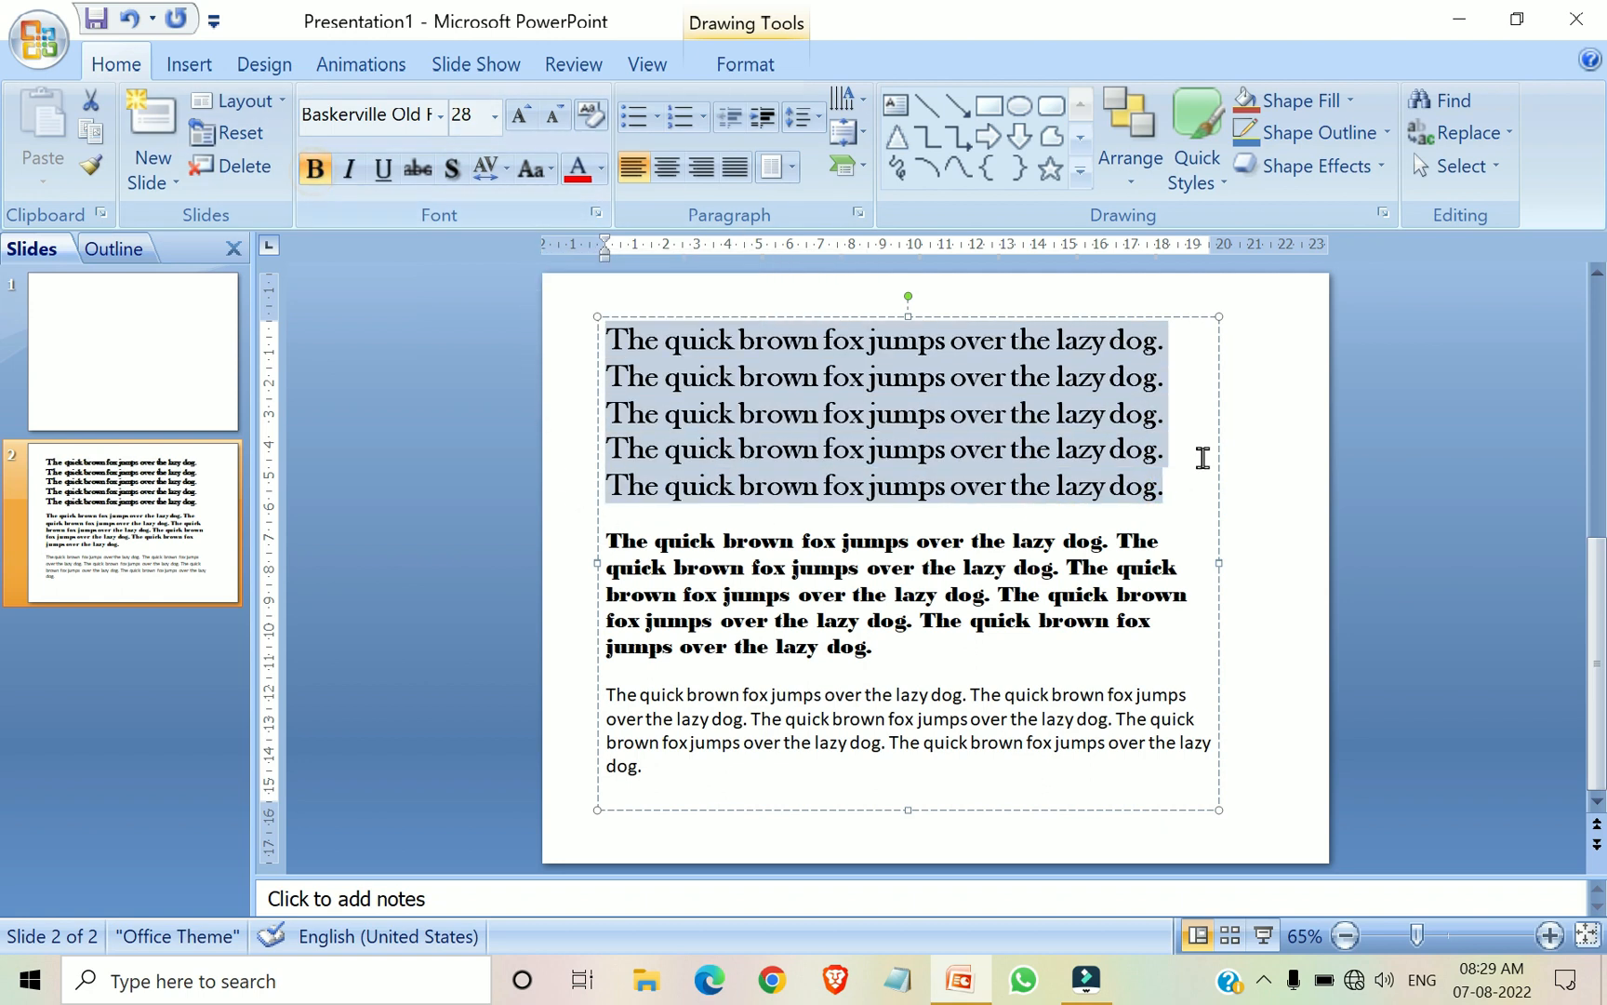
{"action": "left_click", "coordinate": [1243, 476]}
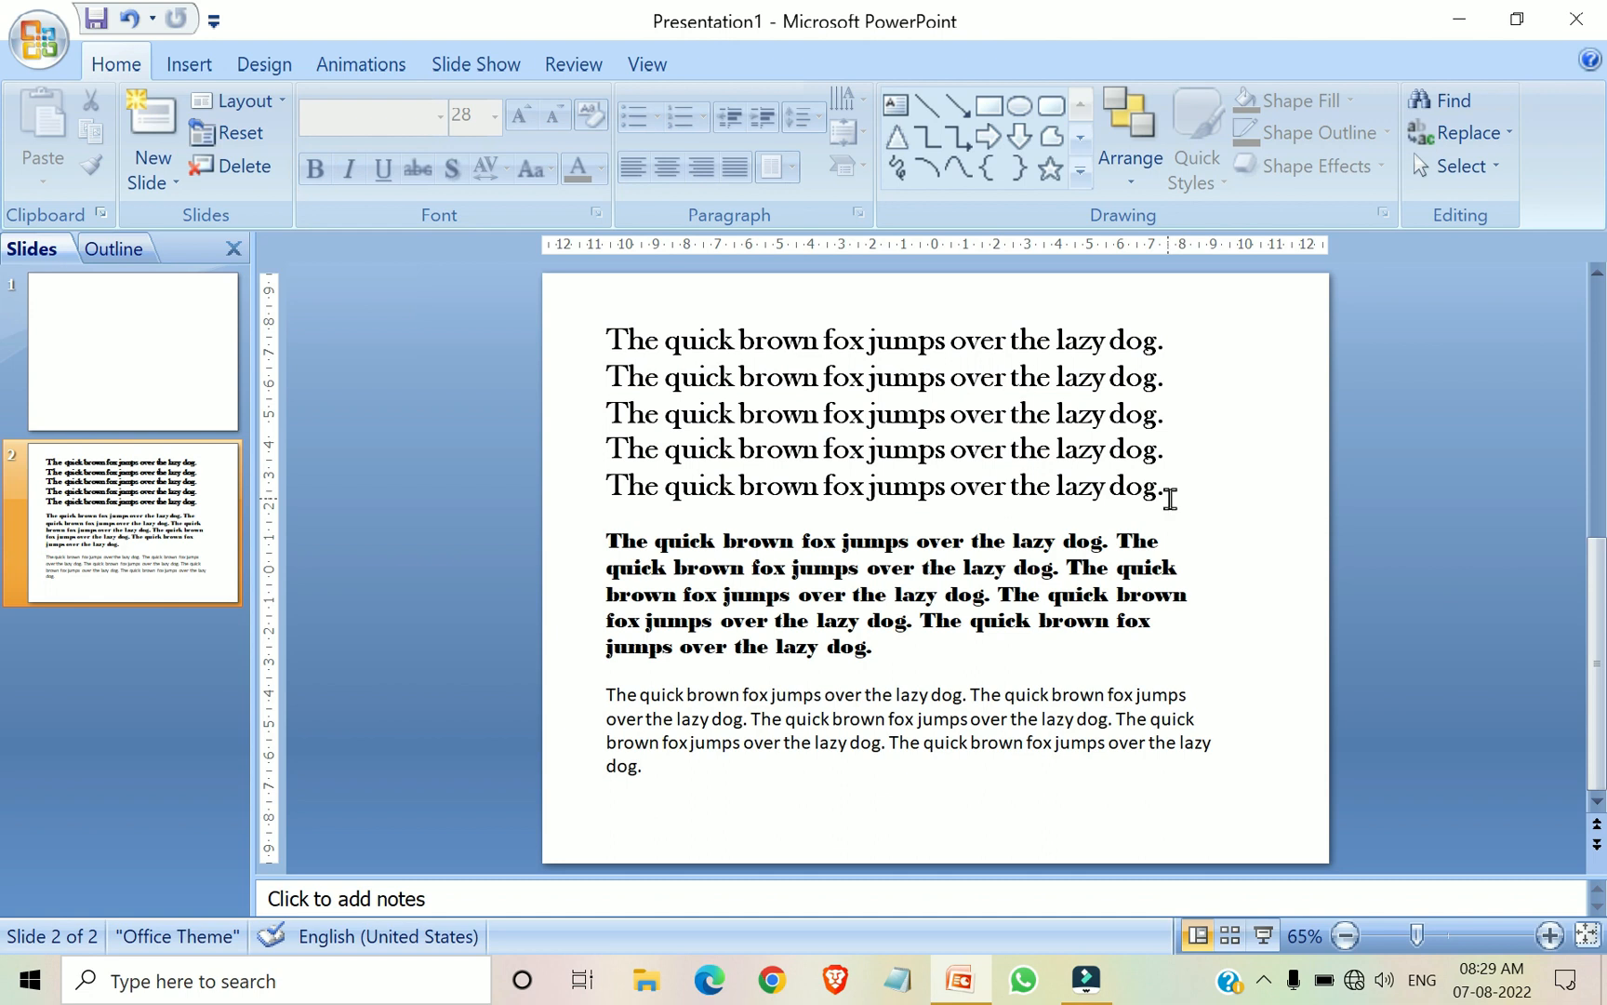
Select the whole third paragraph and make it bold
{"action": "mouse_move", "coordinate": [1194, 694]}
{"action": "left_mouse_down"}
{"action": "mouse_move", "coordinate": [642, 705]}
{"action": "mouse_move", "coordinate": [577, 721]}
{"action": "mouse_move", "coordinate": [616, 817]}
{"action": "mouse_move", "coordinate": [638, 822]}
{"action": "left_mouse_up"}
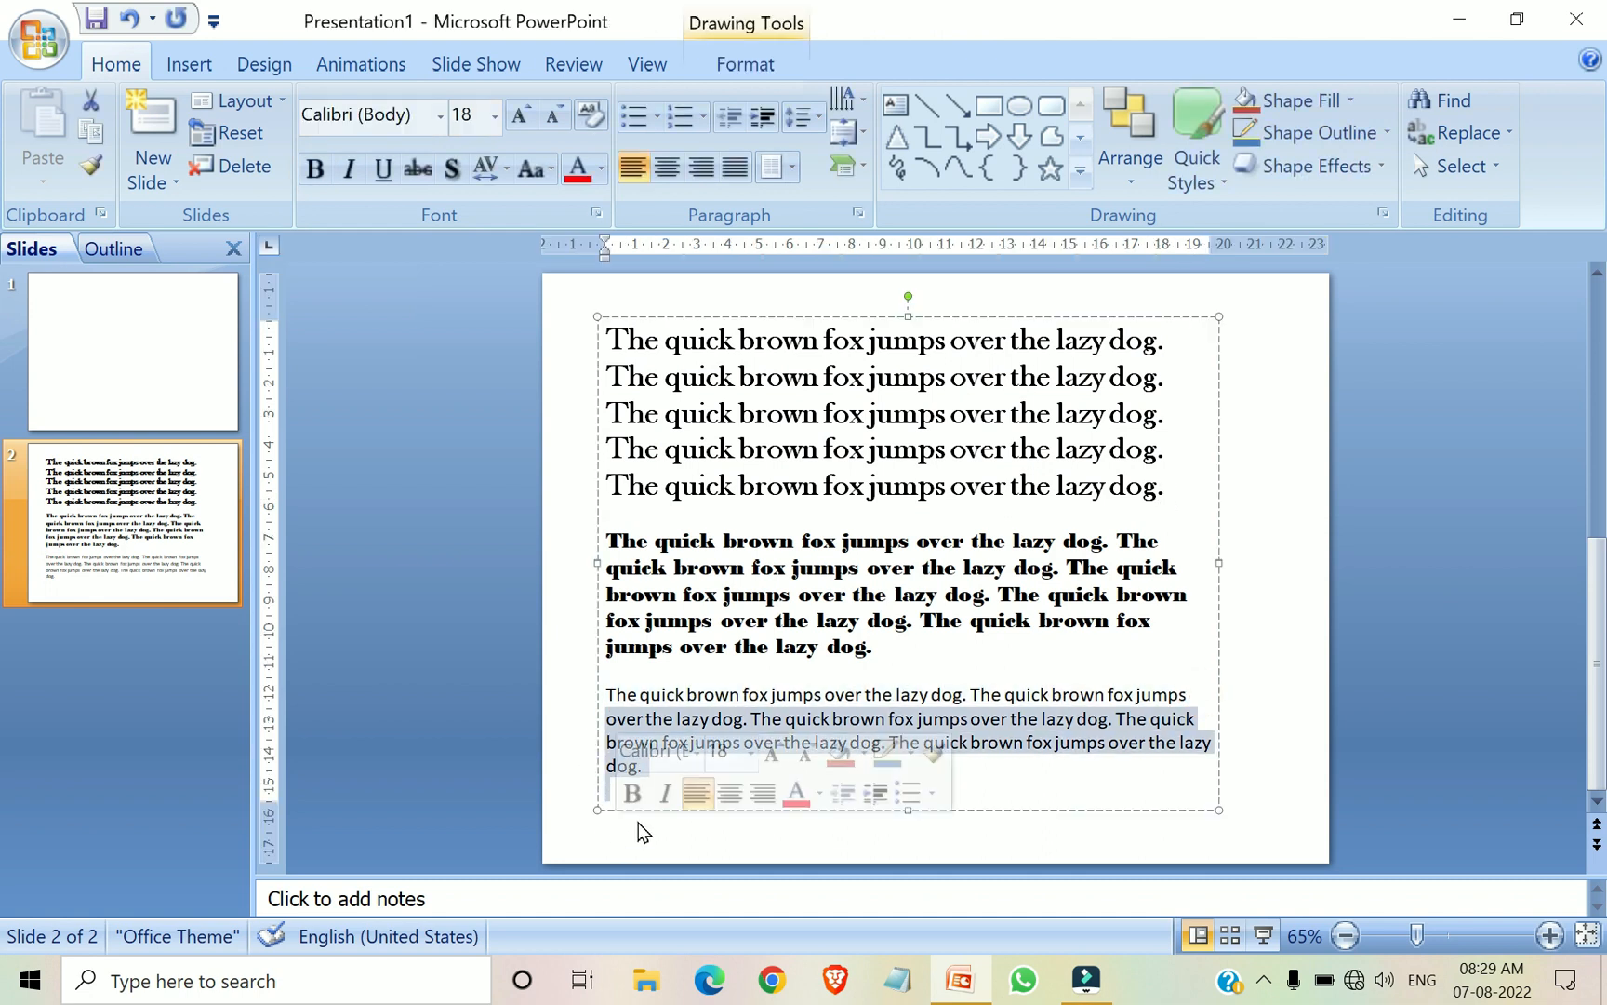
{"action": "left_click", "coordinate": [1112, 674]}
{"action": "left_click_drag", "start_coordinate": [607, 694], "coordinate": [1209, 771]}
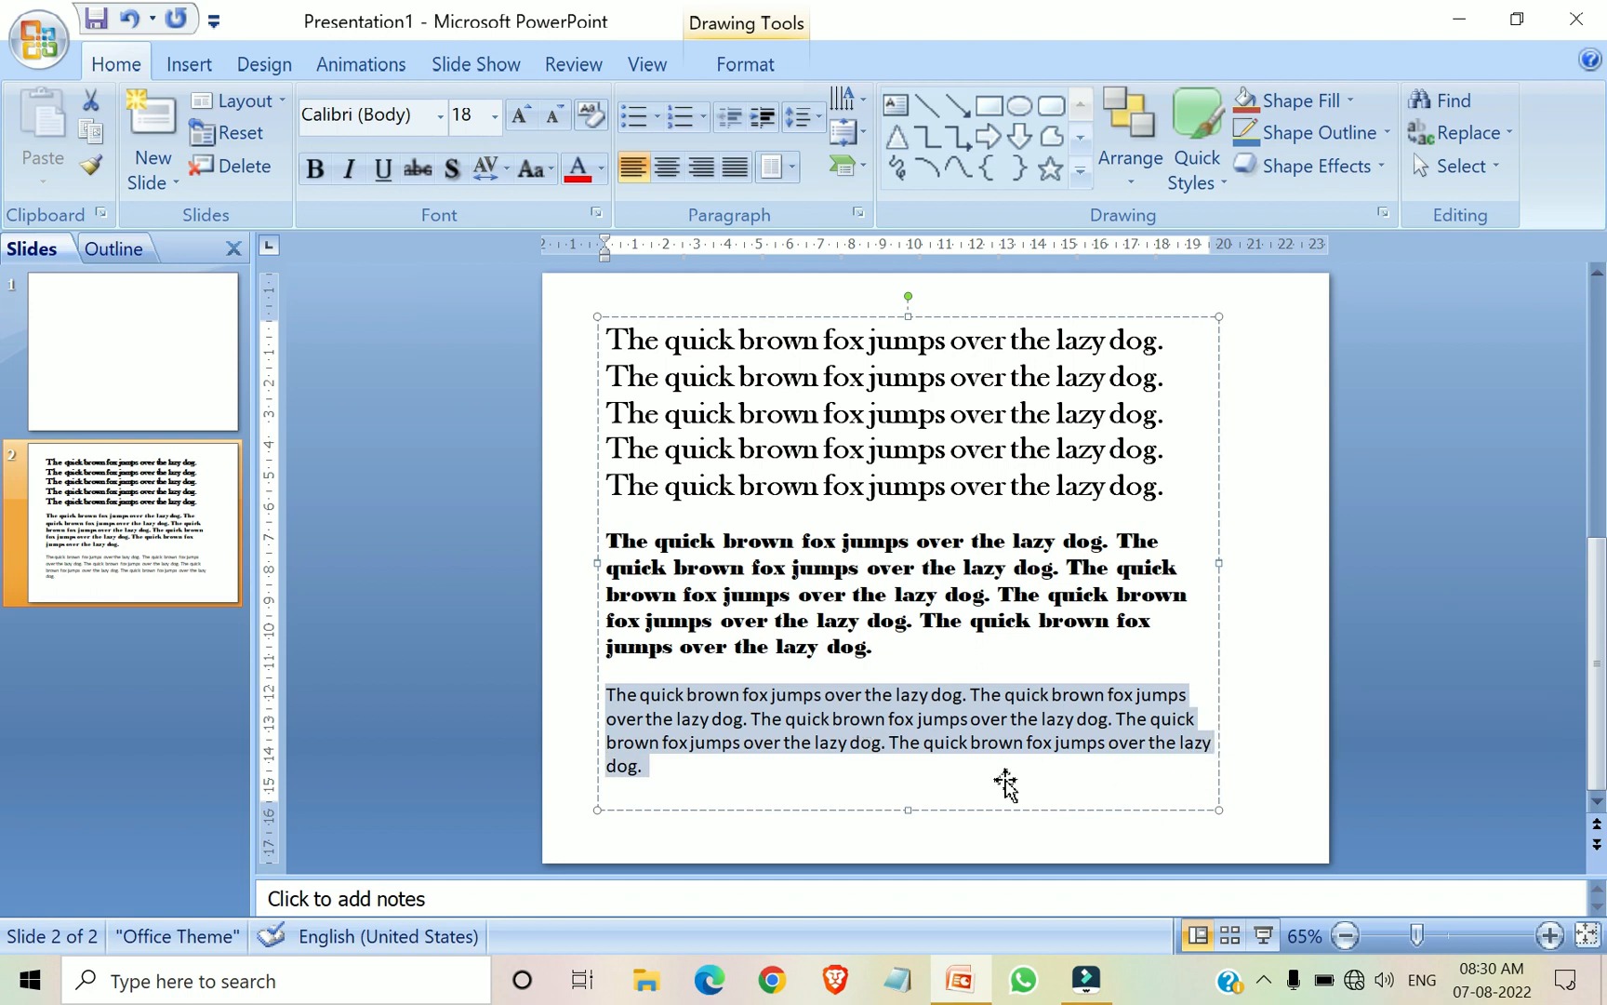
{"action": "left_click", "coordinate": [319, 173]}
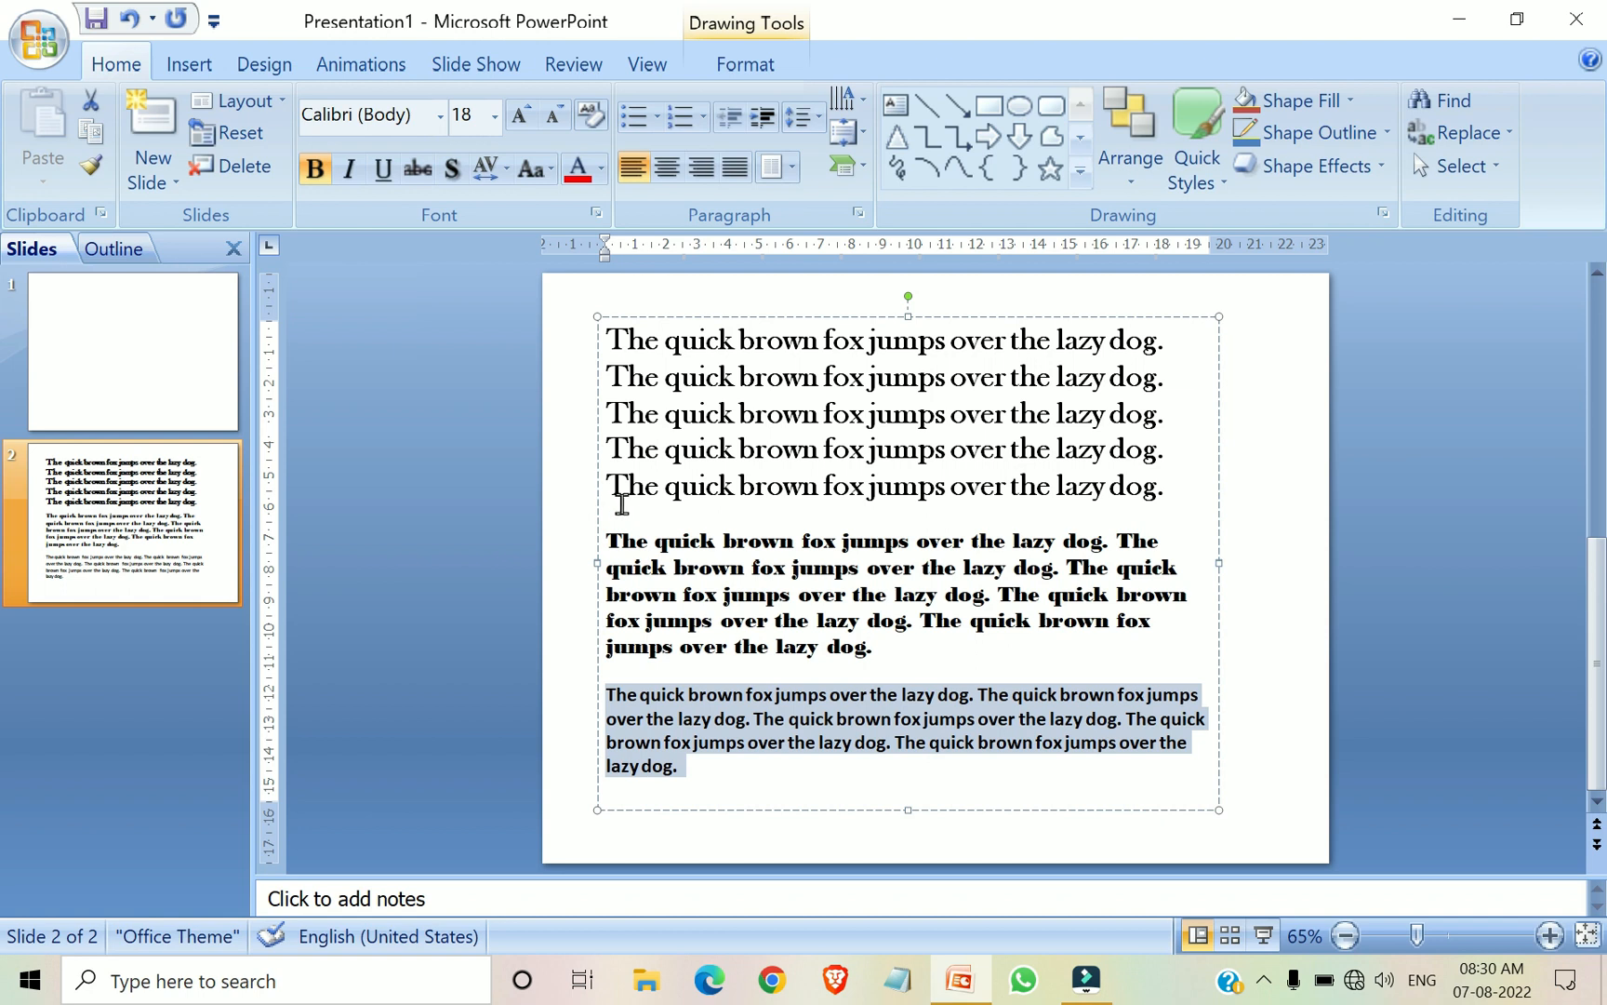
Remove the bold formatting from the entire third paragraph, in Calibri
{"action": "left_click", "coordinate": [569, 569]}
{"action": "mouse_move", "coordinate": [880, 649]}
{"action": "left_mouse_down"}
{"action": "mouse_move", "coordinate": [591, 599]}
{"action": "mouse_move", "coordinate": [584, 537]}
{"action": "left_mouse_up"}
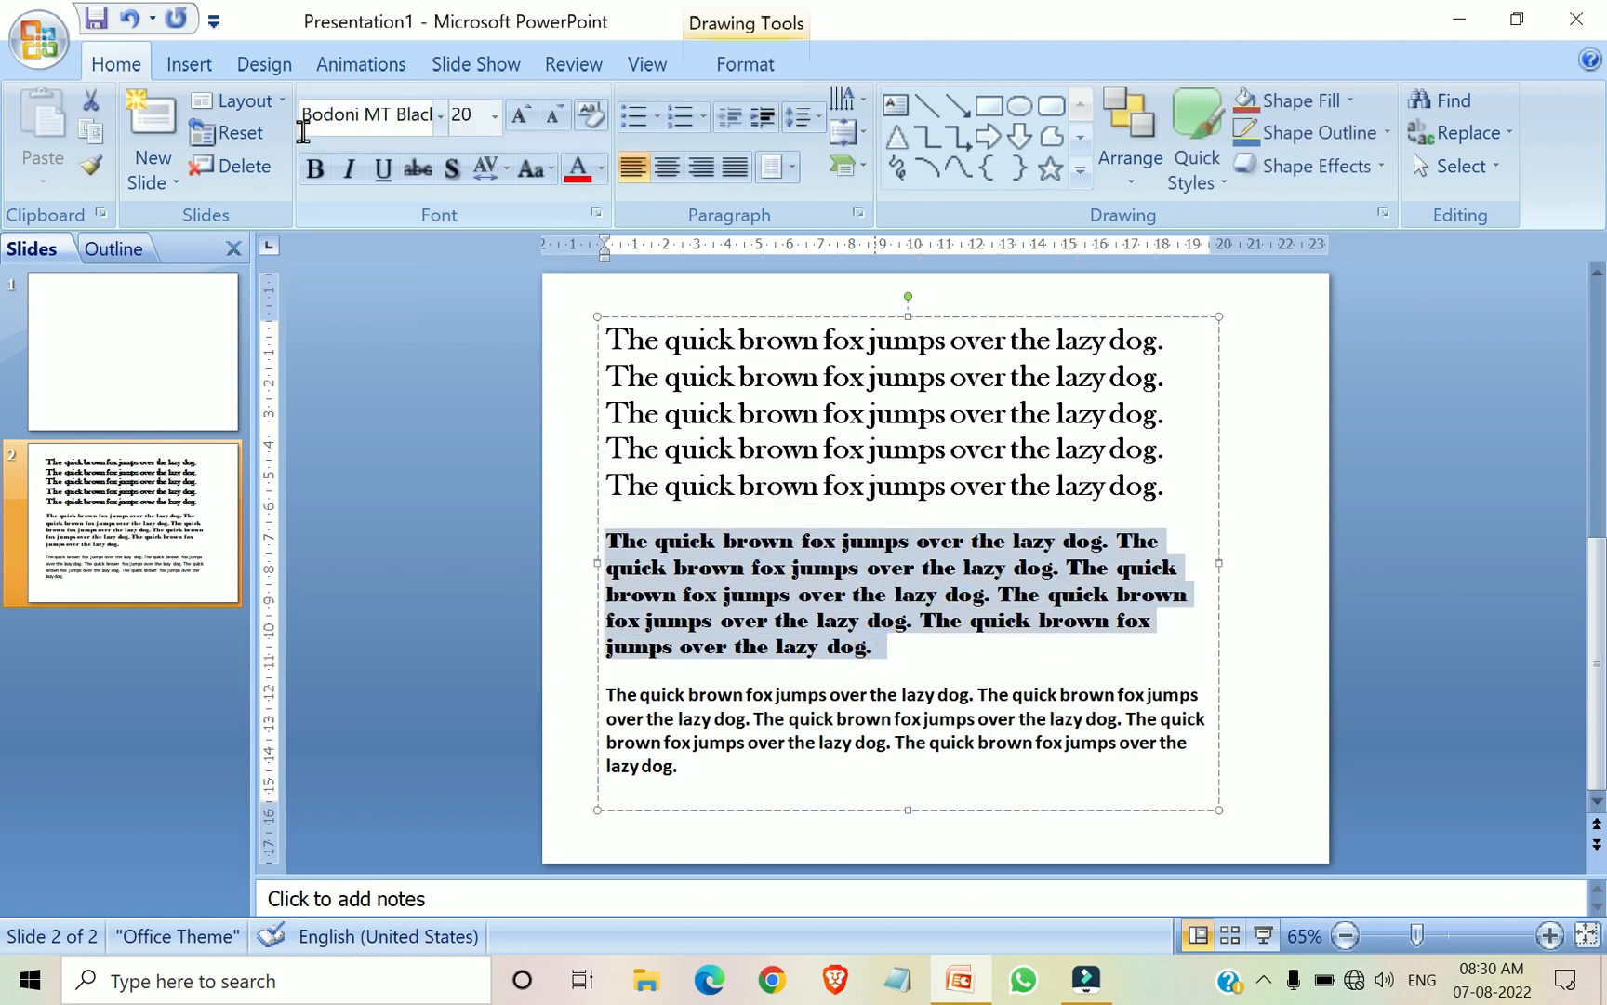
{"action": "left_click", "coordinate": [931, 690]}
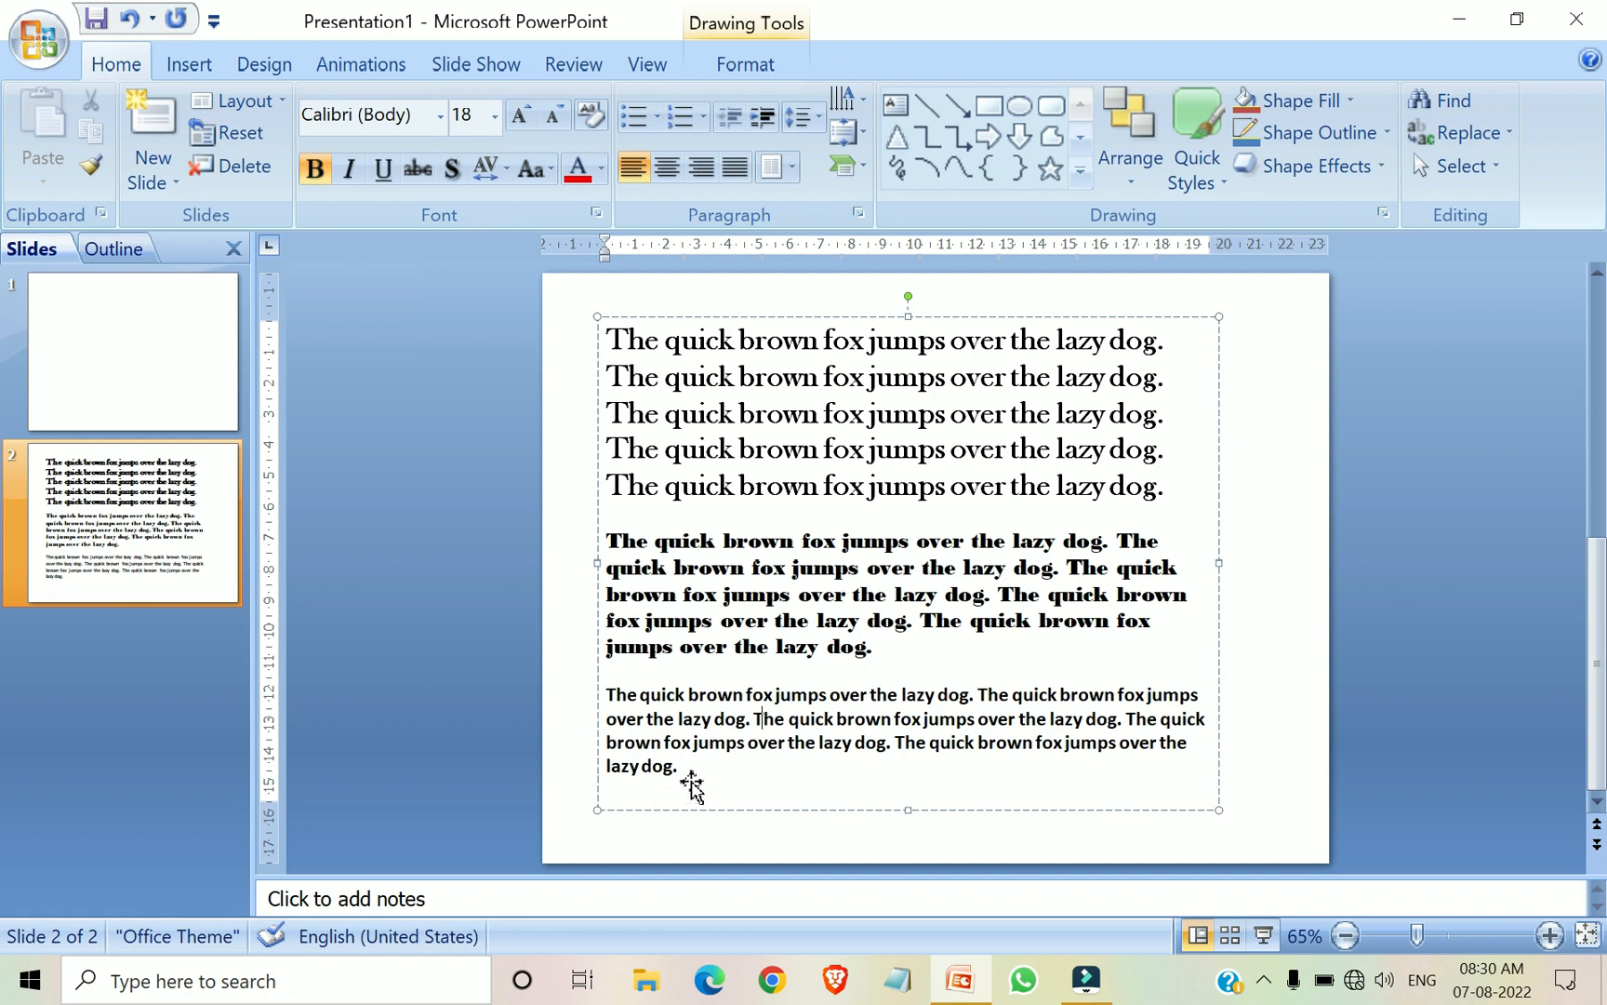
{"action": "left_click_drag", "start_coordinate": [680, 764], "coordinate": [581, 703]}
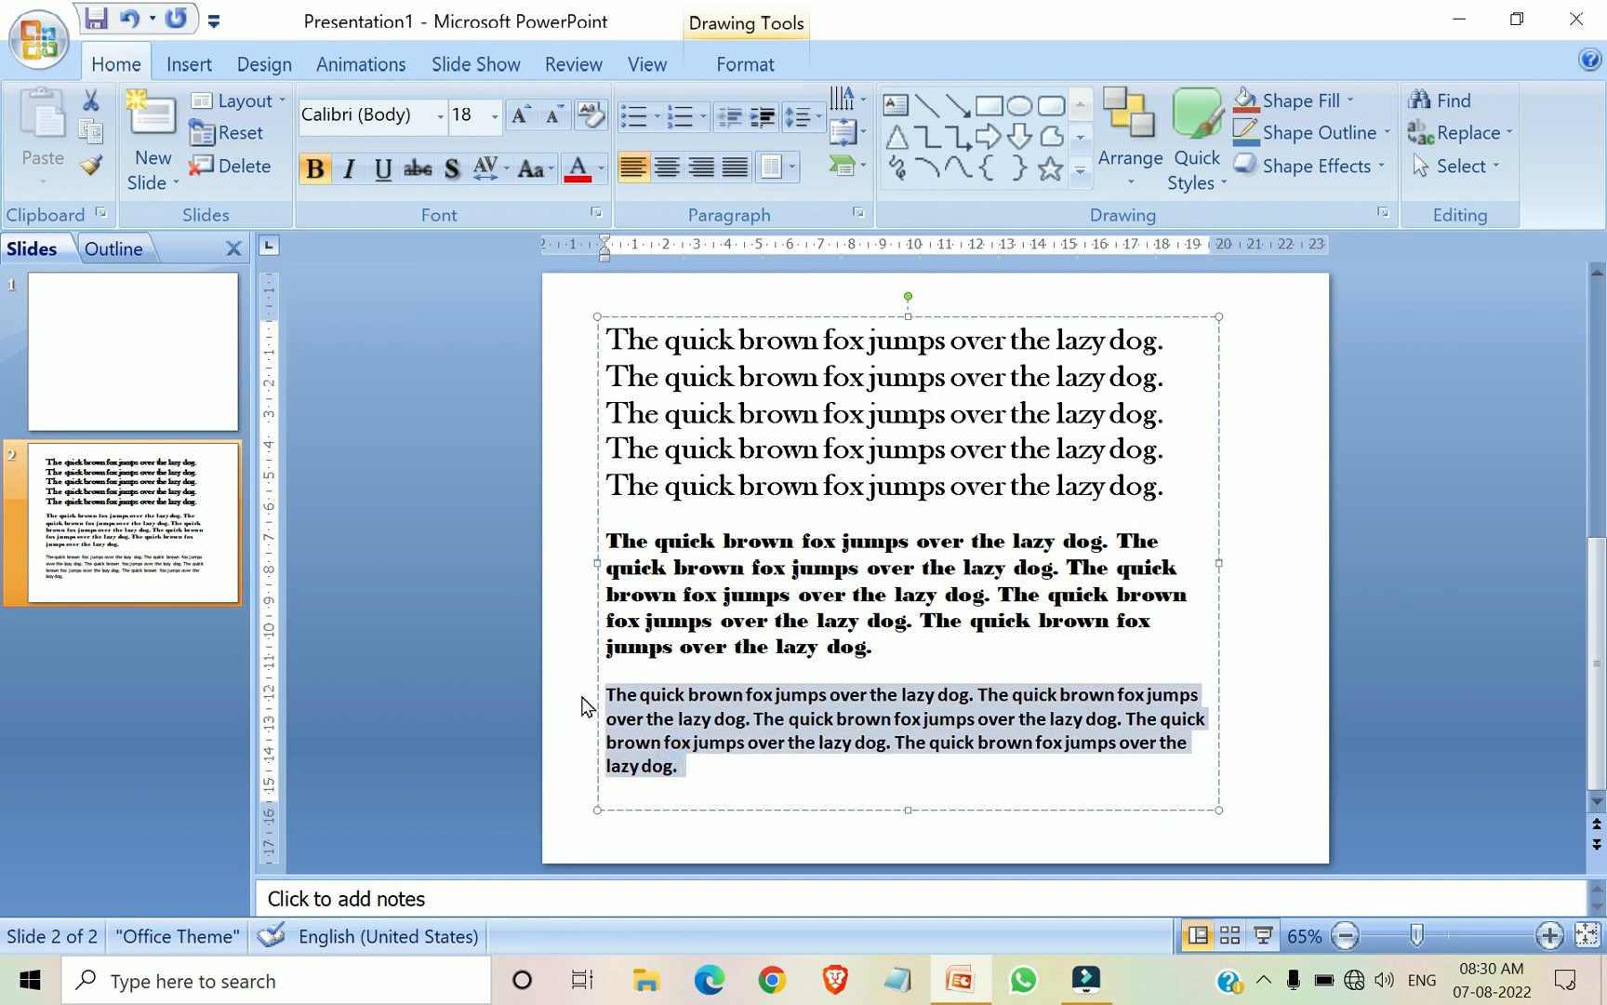
{"action": "left_click", "coordinate": [316, 172]}
{"action": "left_click", "coordinate": [397, 469]}
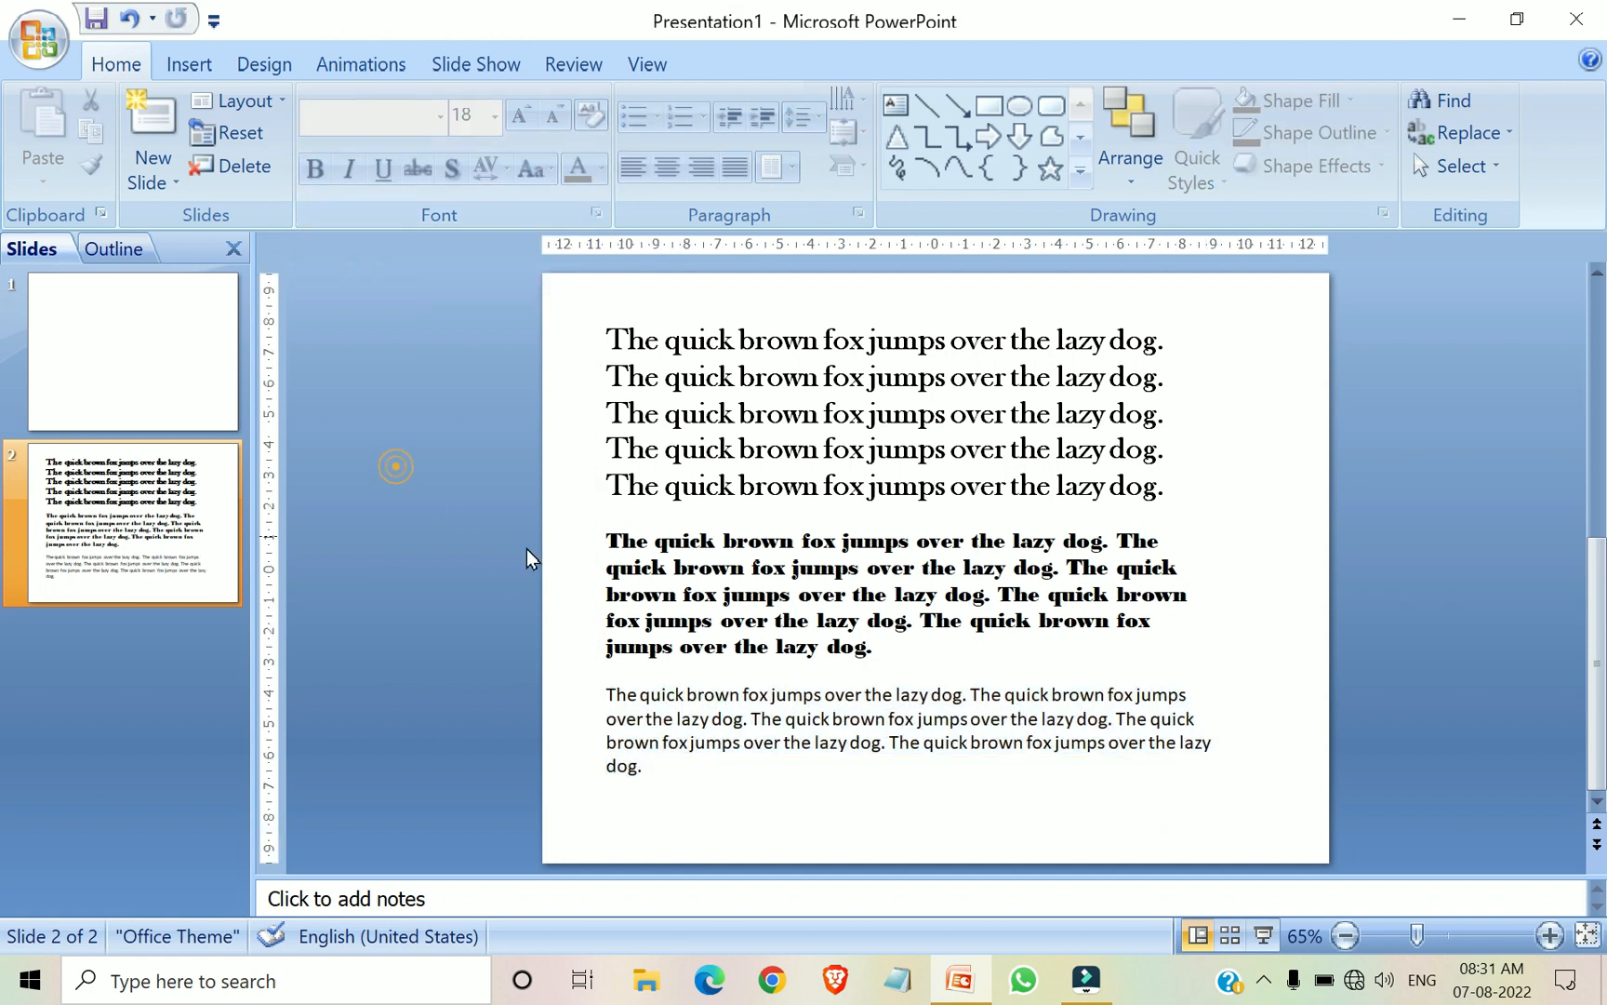
{"action": "left_click", "coordinate": [721, 734]}
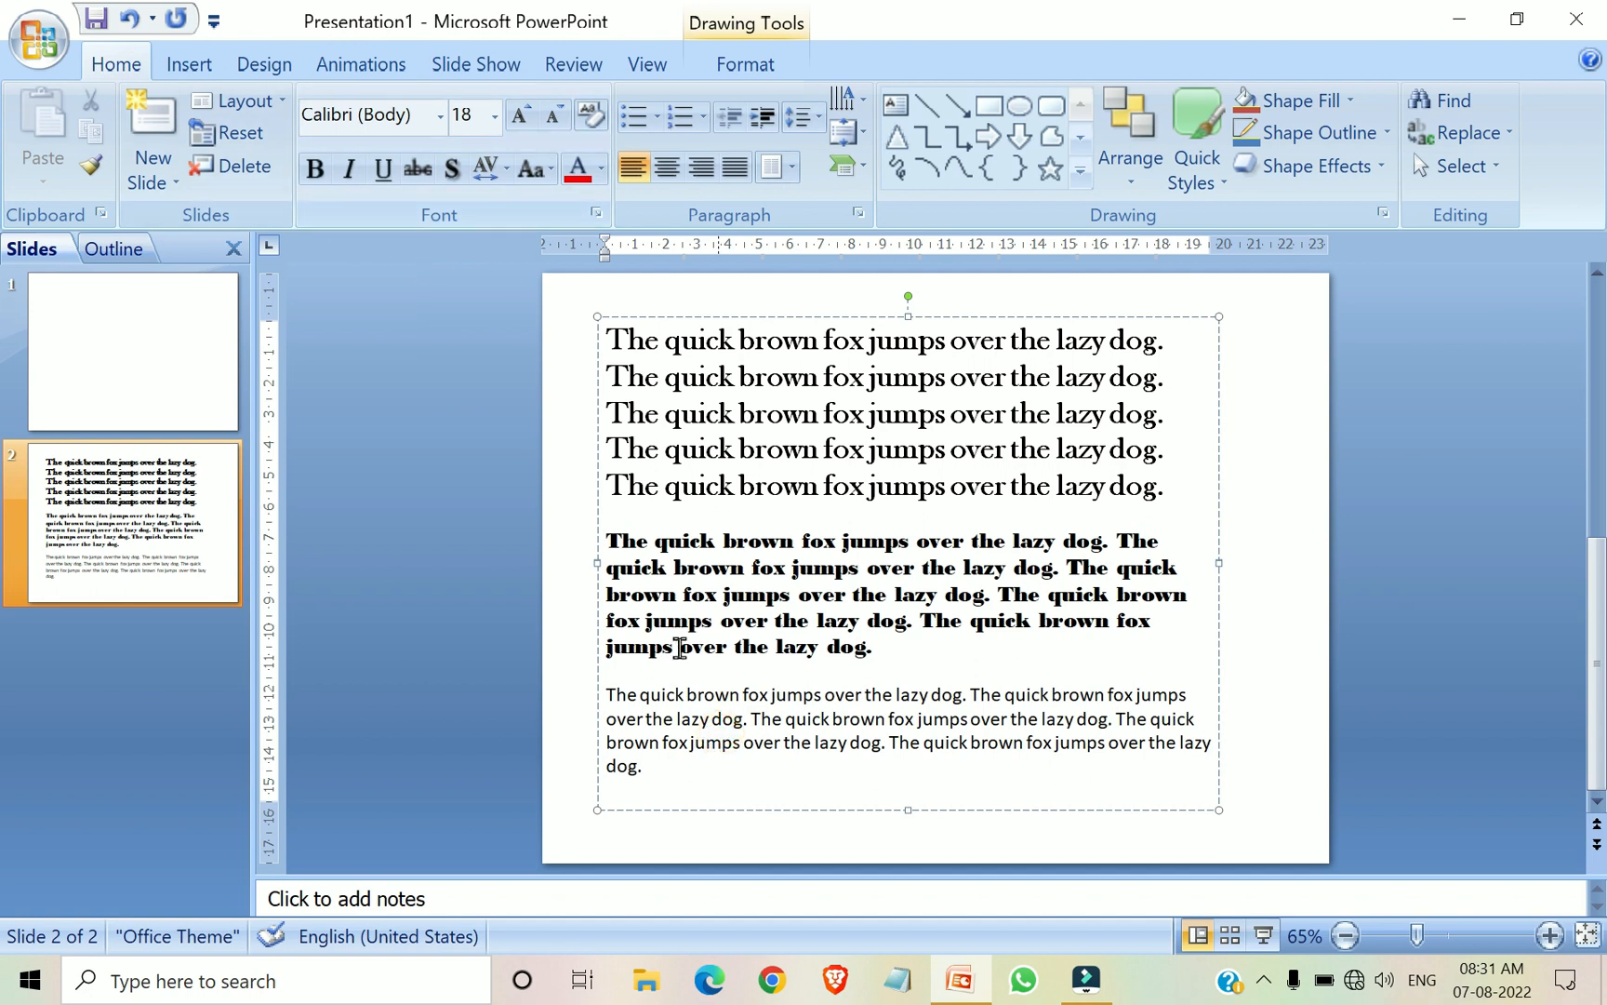
Remove the bold formatting from the entire second paragraph, in Bodoni MT Black
{"action": "left_click", "coordinate": [740, 593]}
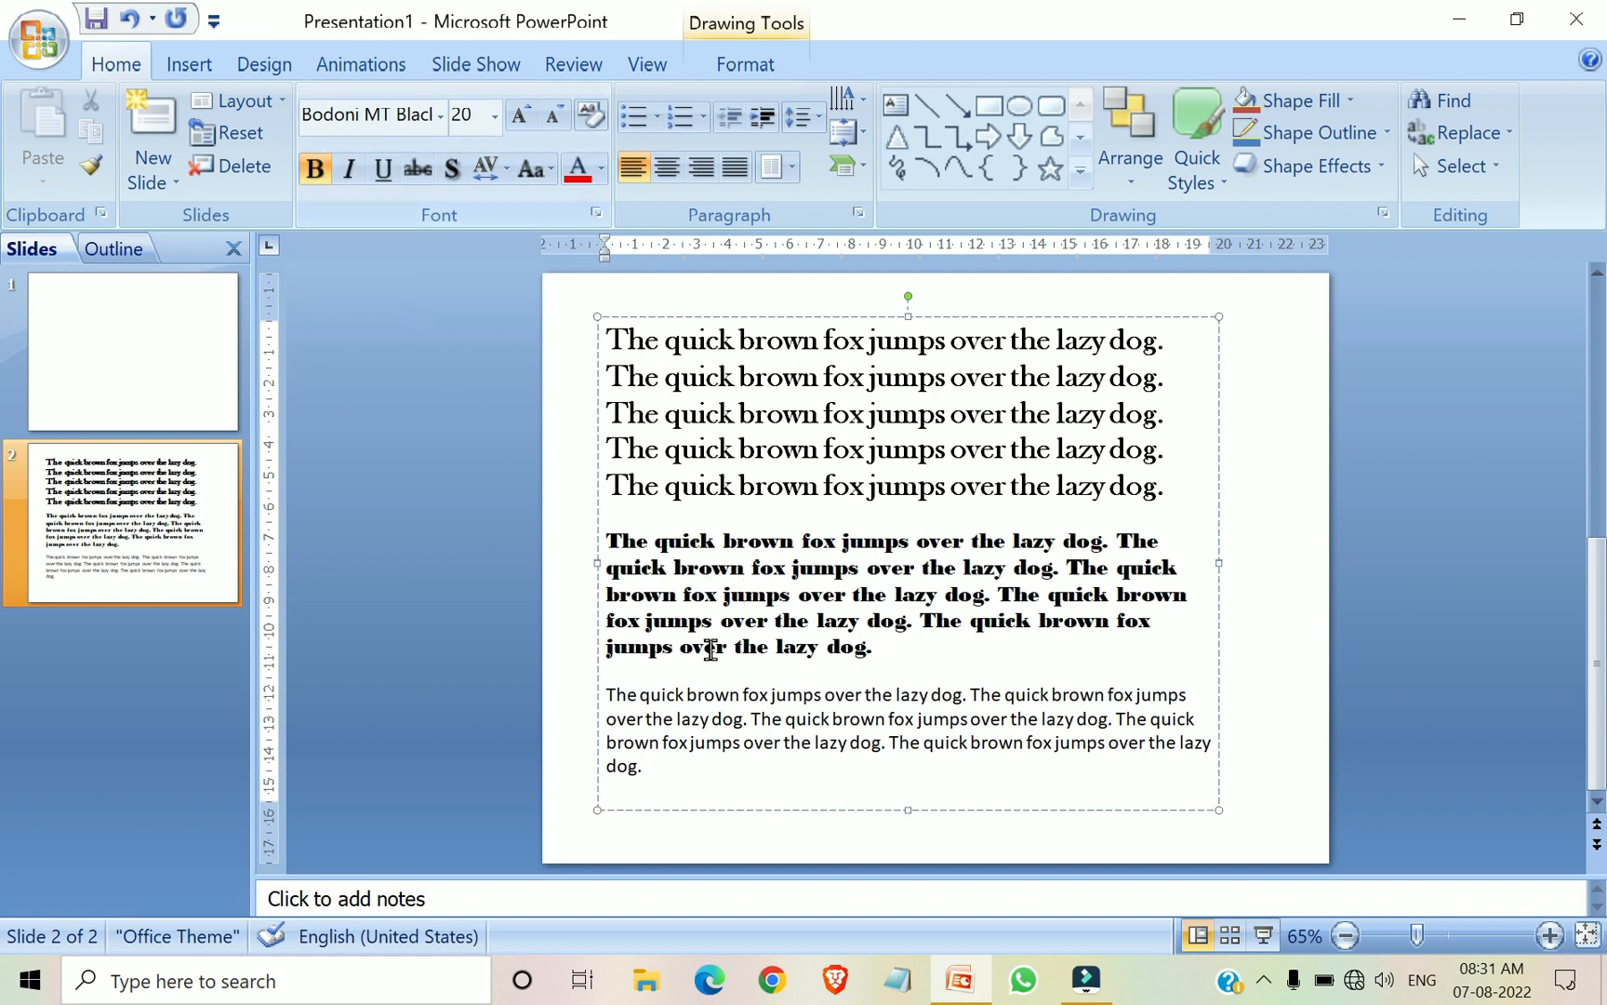
{"action": "left_click_drag", "start_coordinate": [608, 540], "coordinate": [898, 694]}
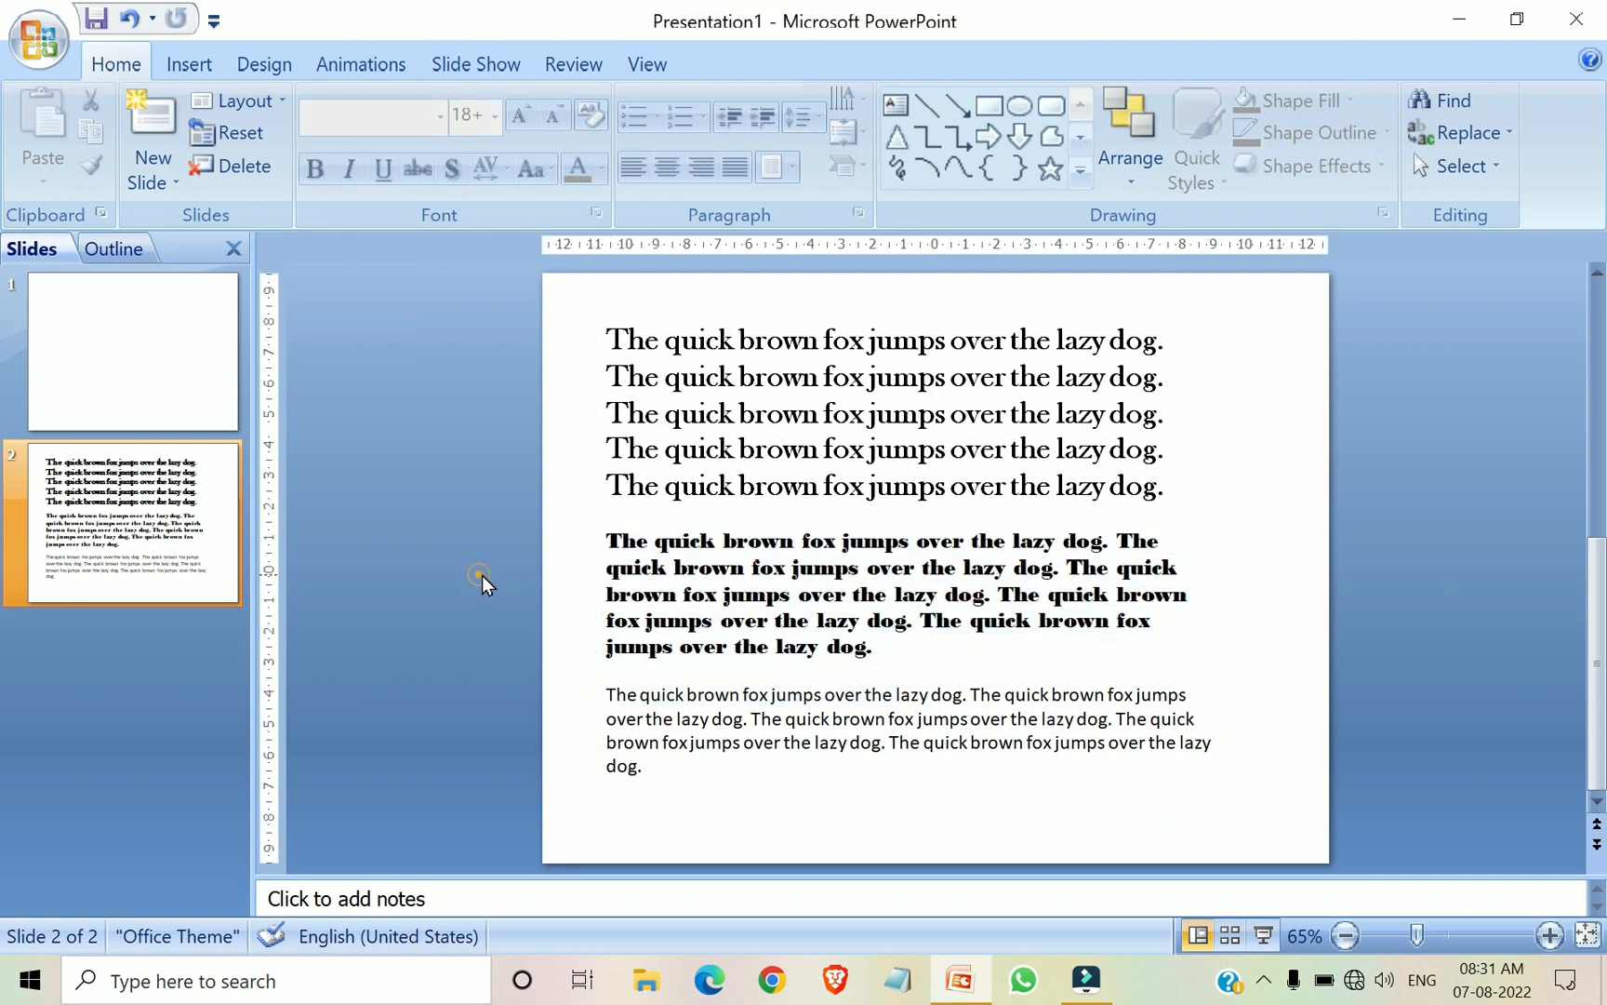
{"action": "left_click", "coordinate": [607, 535]}
{"action": "left_click_drag", "start_coordinate": [606, 535], "coordinate": [1014, 637]}
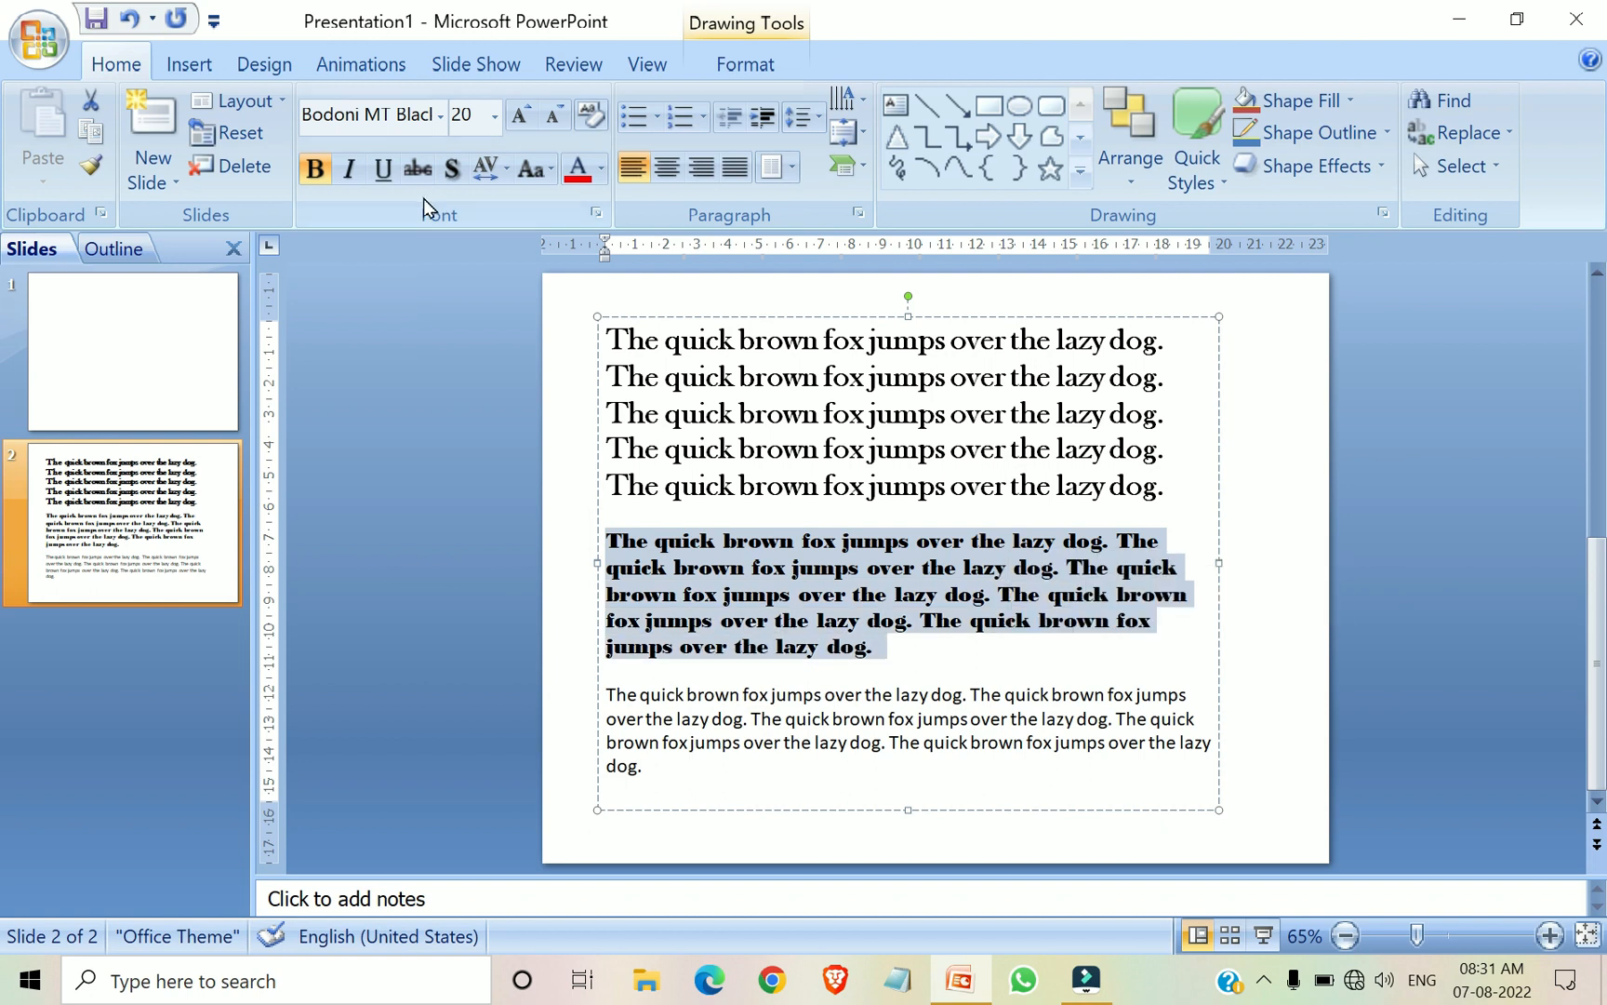
{"action": "left_click", "coordinate": [312, 172]}
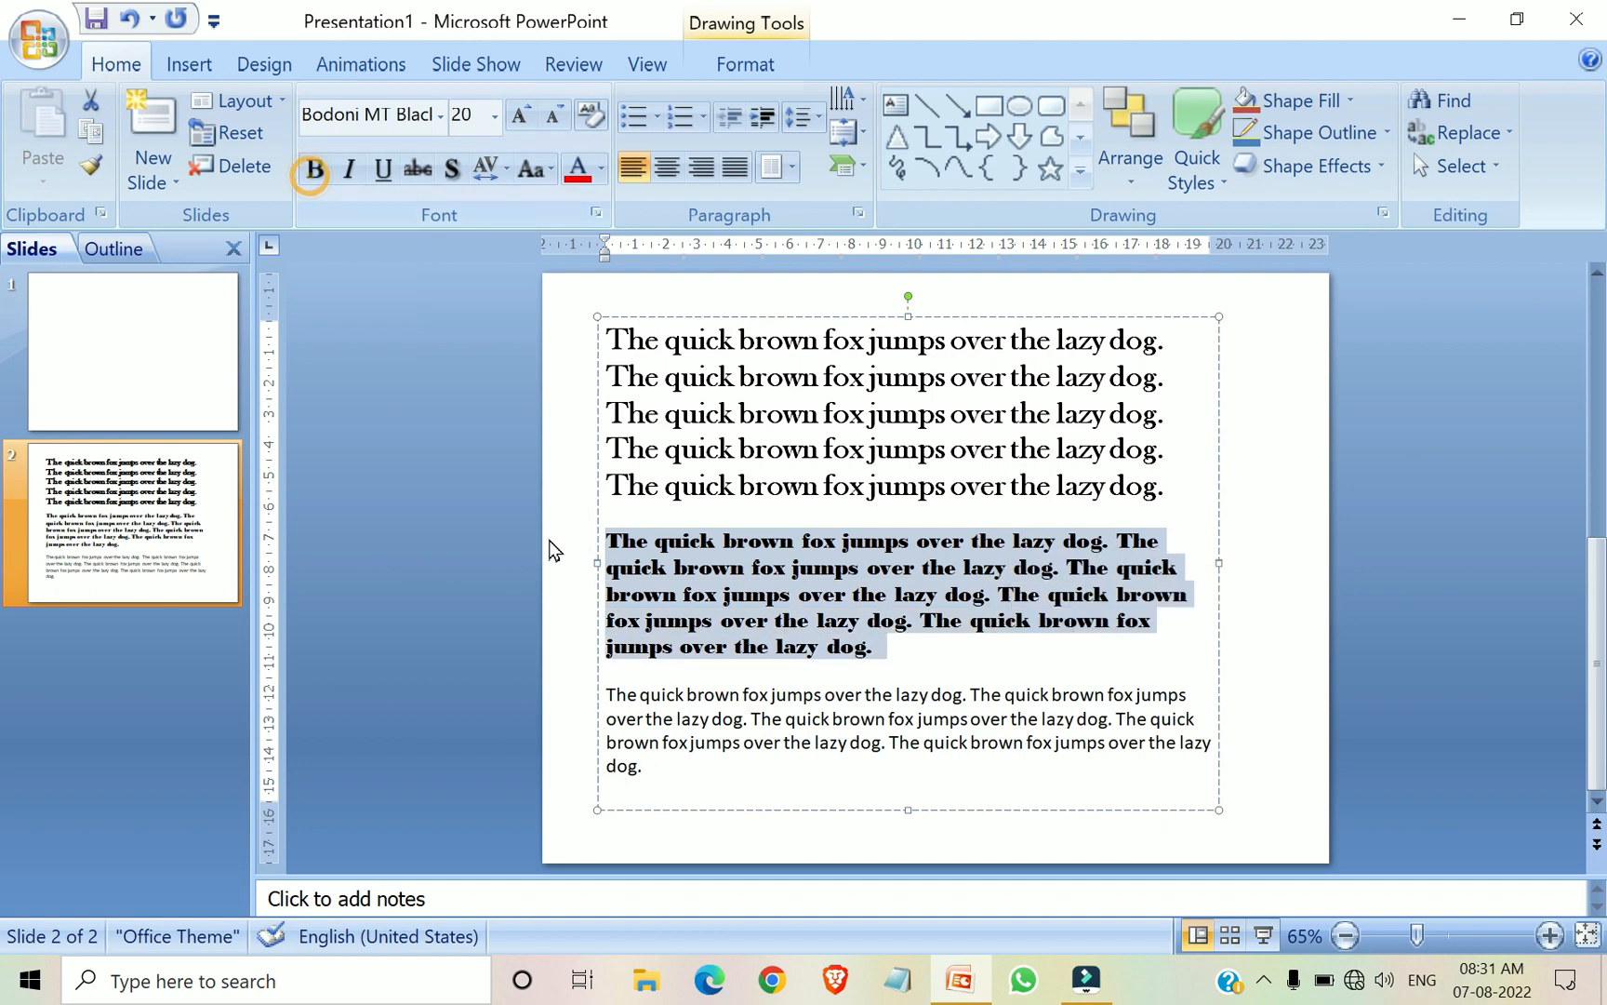
{"action": "left_click", "coordinate": [596, 538]}
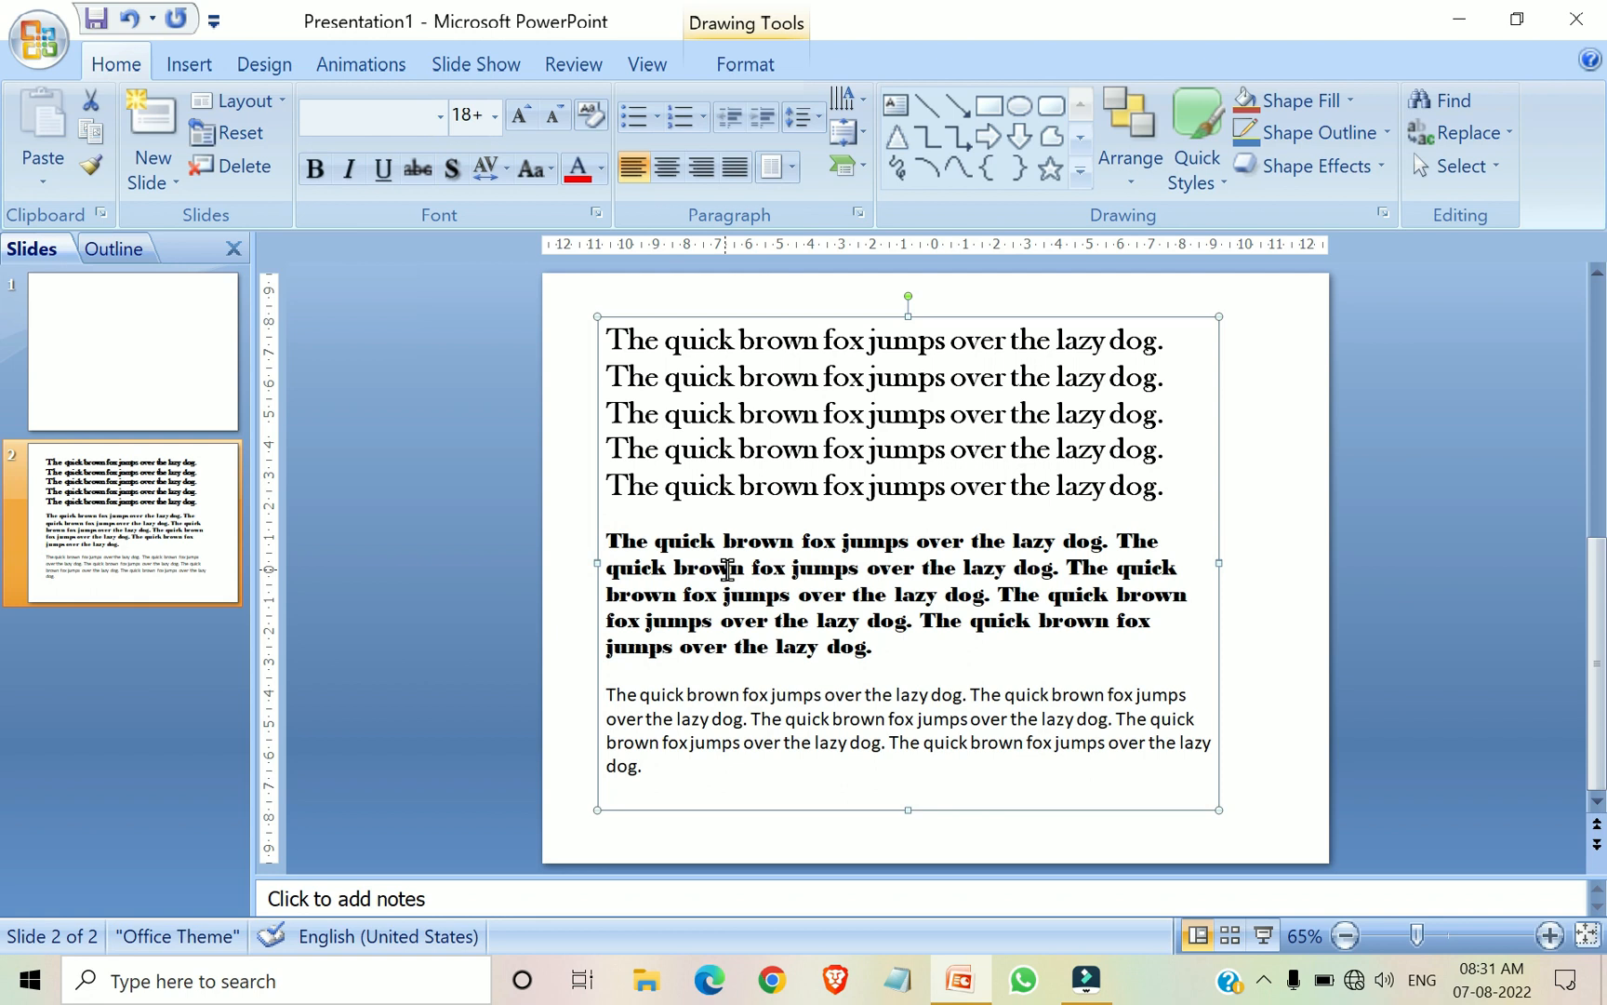
Reapply bold to the entire second paragraph
{"action": "left_click", "coordinate": [728, 570]}
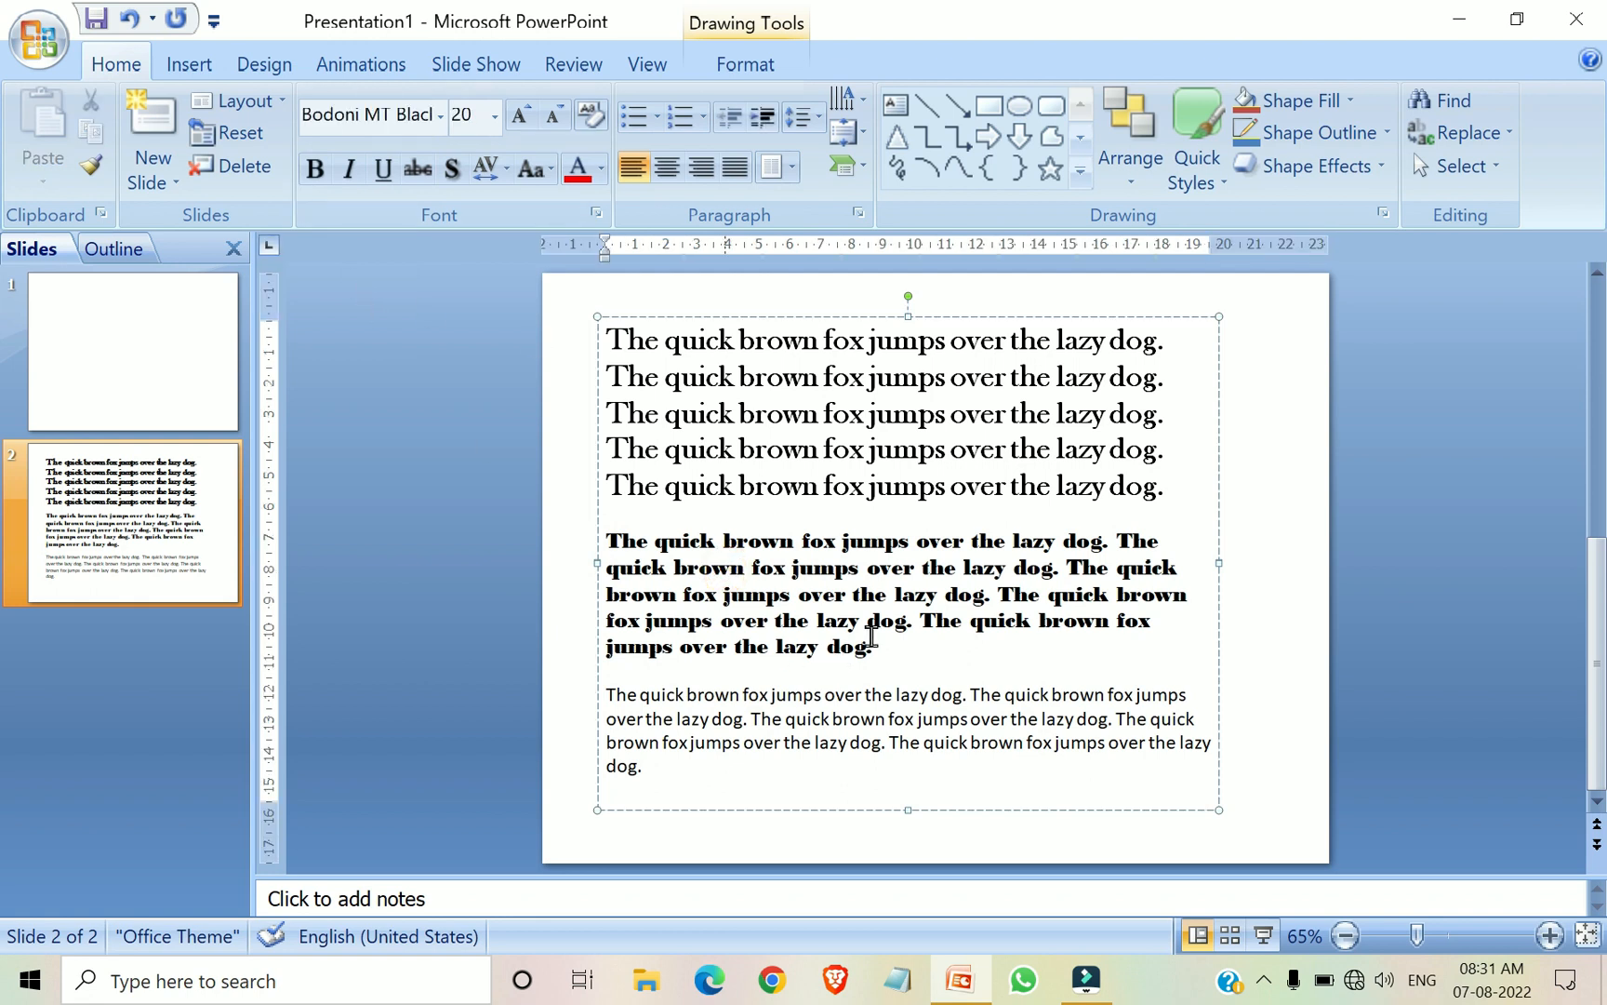
{"action": "left_click_drag", "start_coordinate": [880, 646], "coordinate": [574, 548]}
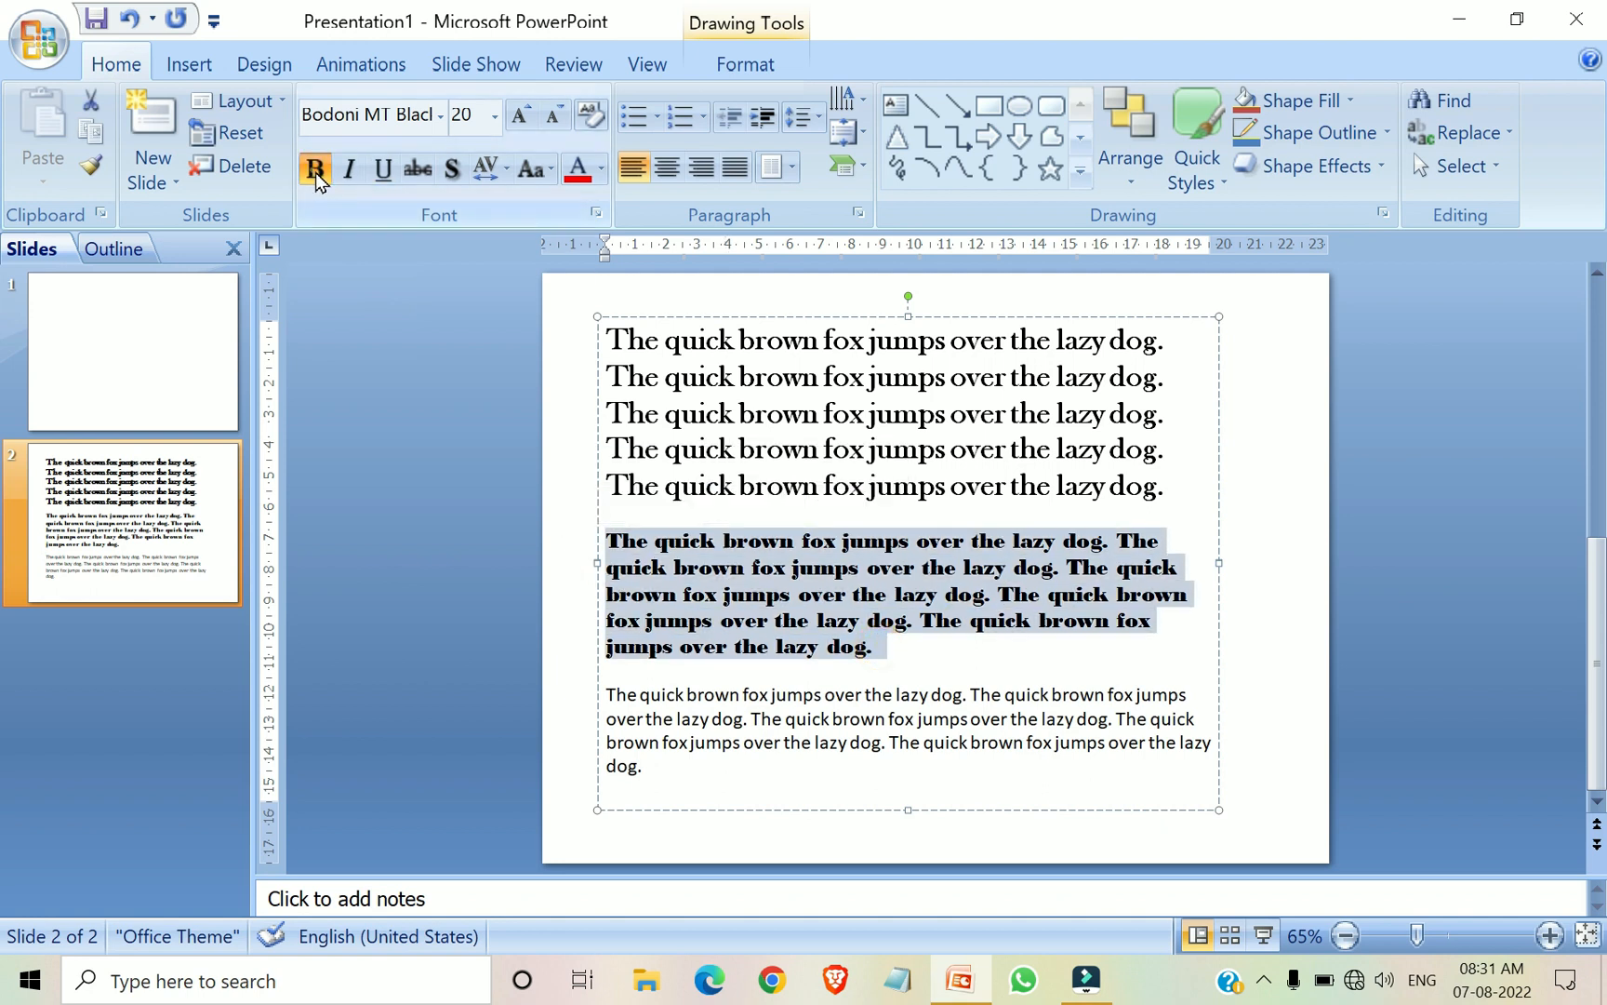
{"action": "left_click", "coordinate": [959, 662]}
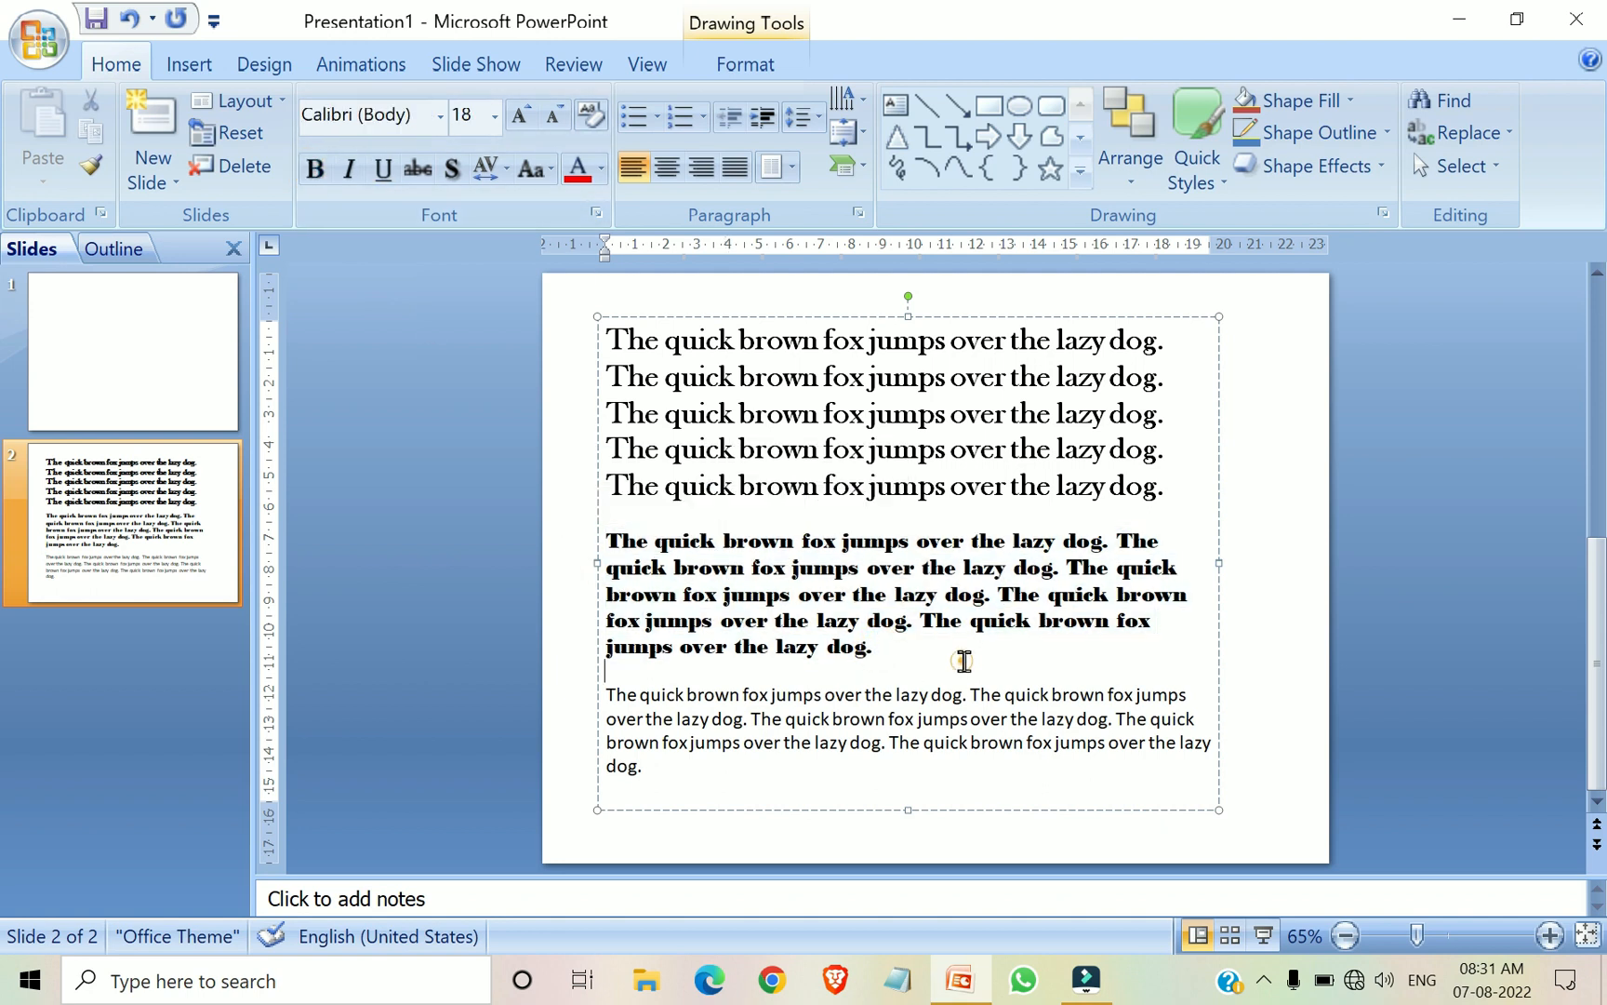
{"action": "left_click", "coordinate": [823, 584]}
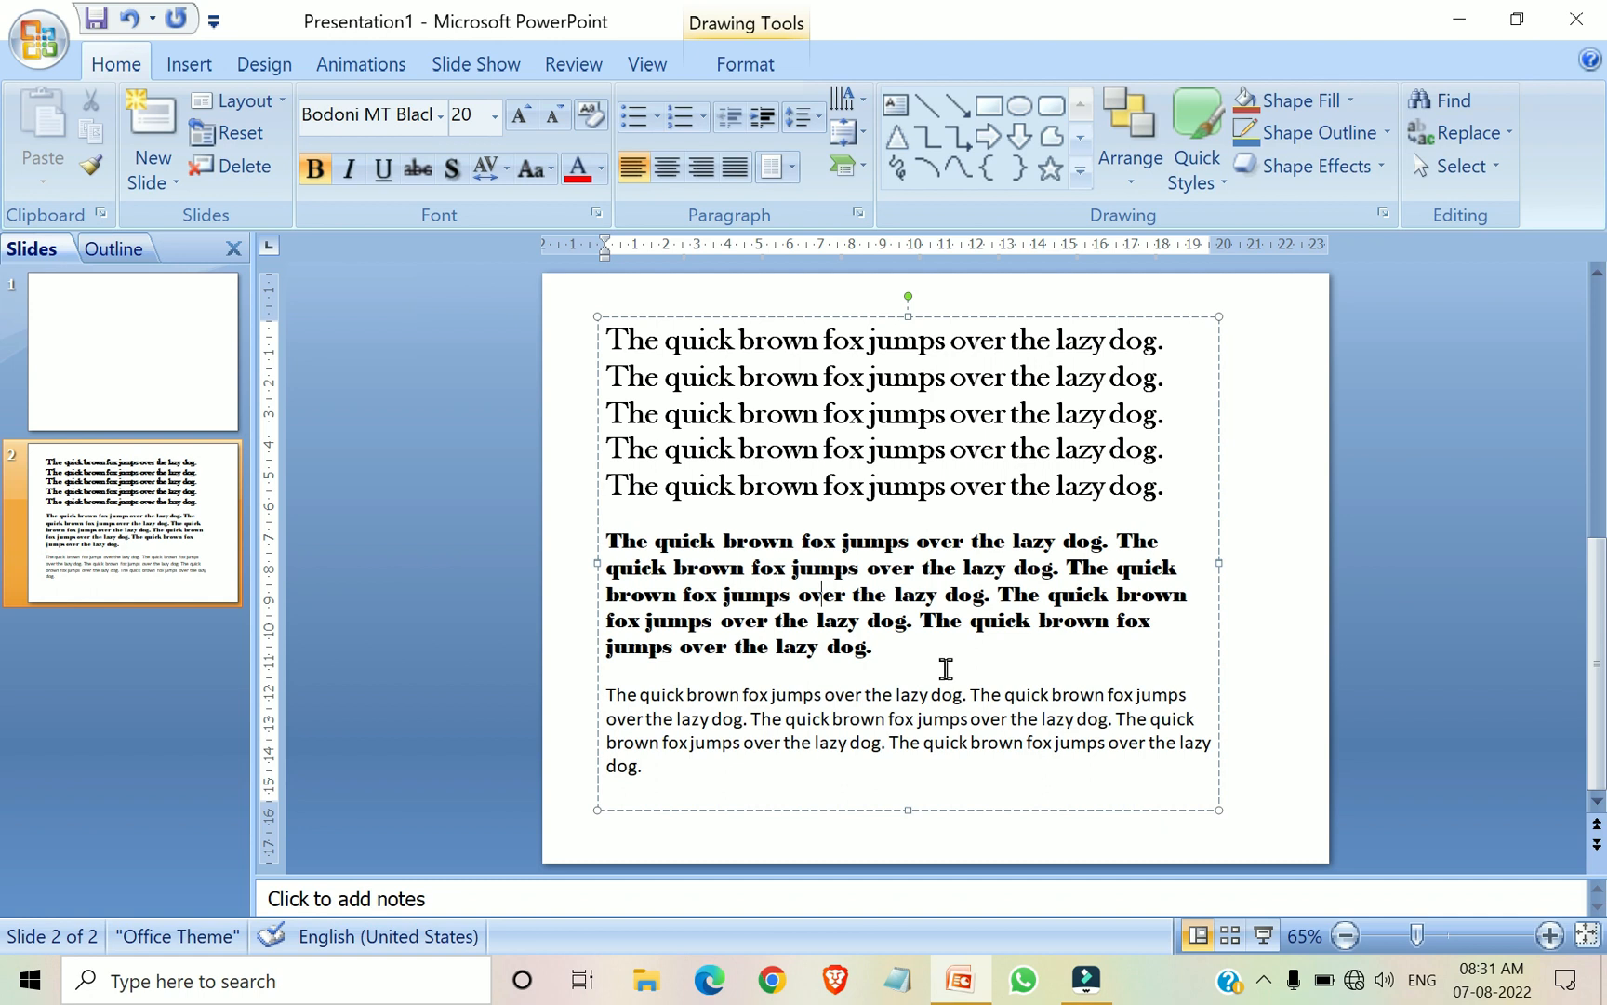
{"action": "left_click", "coordinate": [973, 690]}
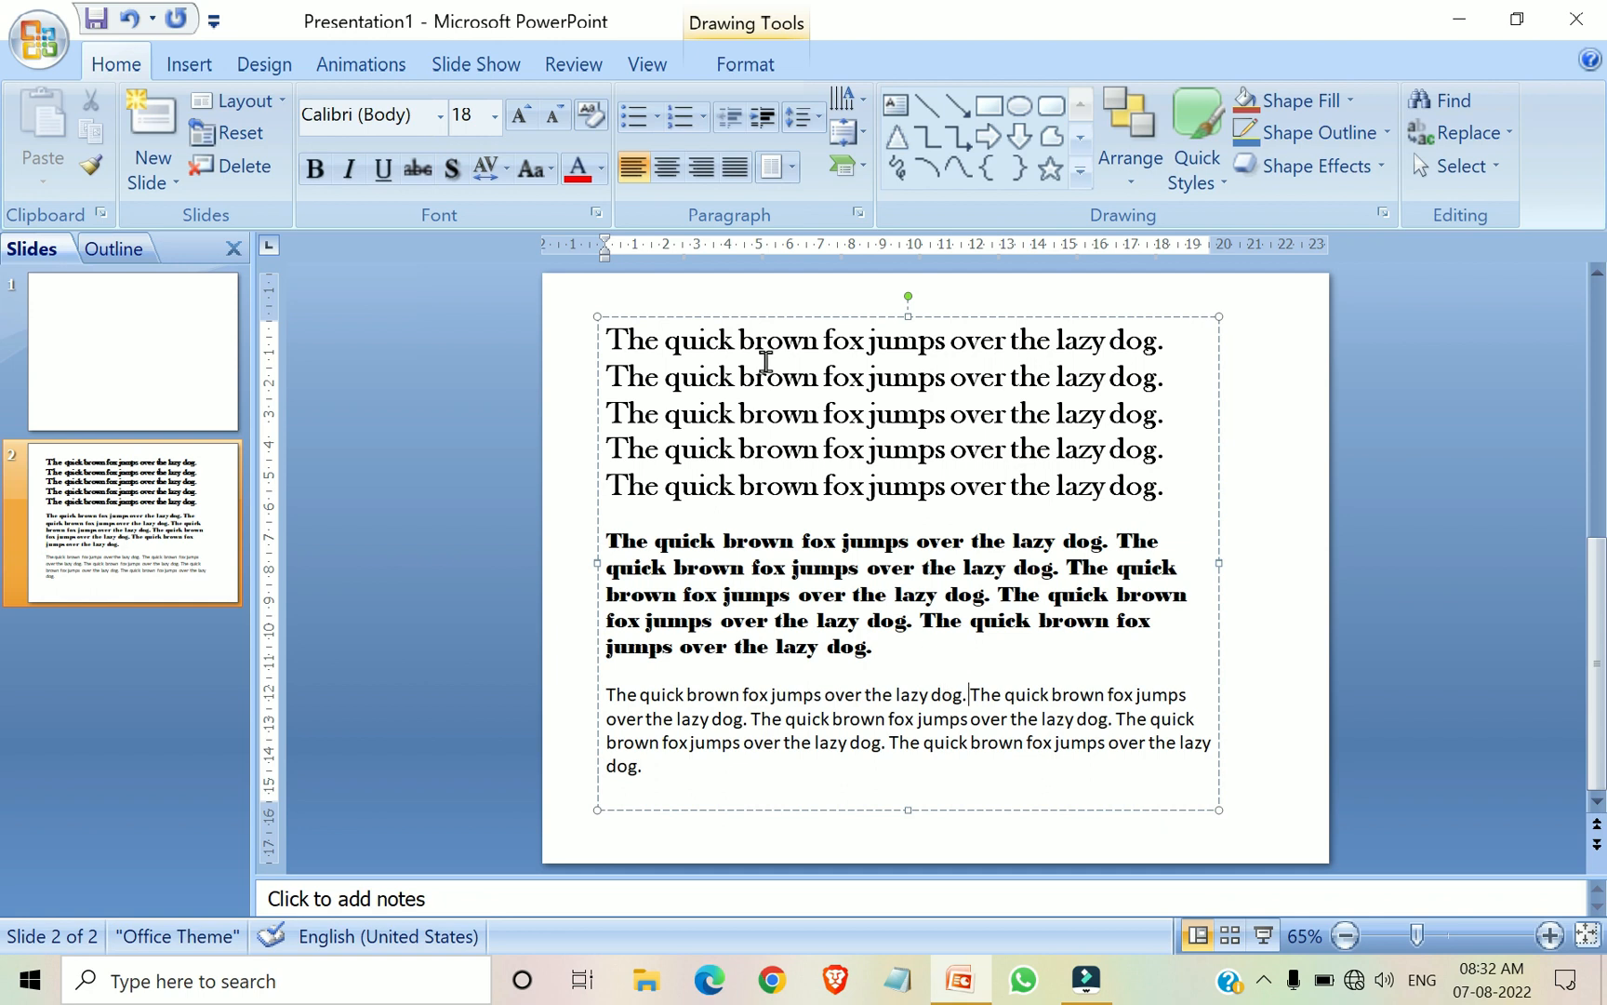
Italicize all five lines of the first paragraph, in Baskerville Old Face
{"action": "left_click_drag", "start_coordinate": [1173, 484], "coordinate": [585, 332]}
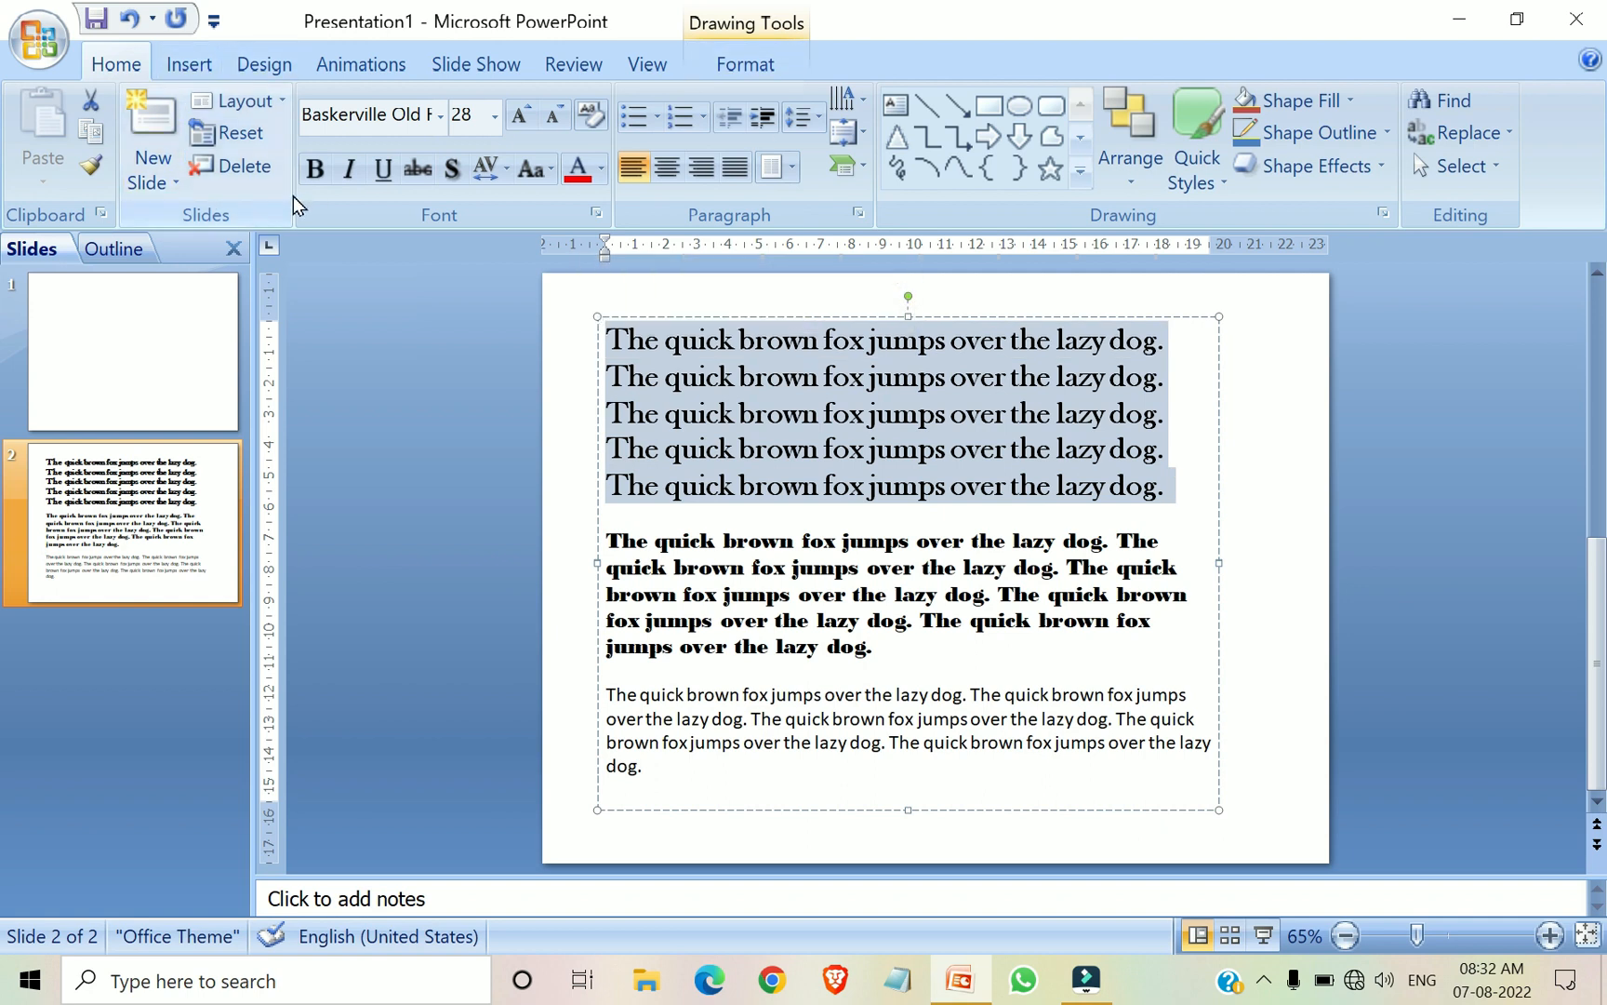
{"action": "left_click", "coordinate": [349, 171]}
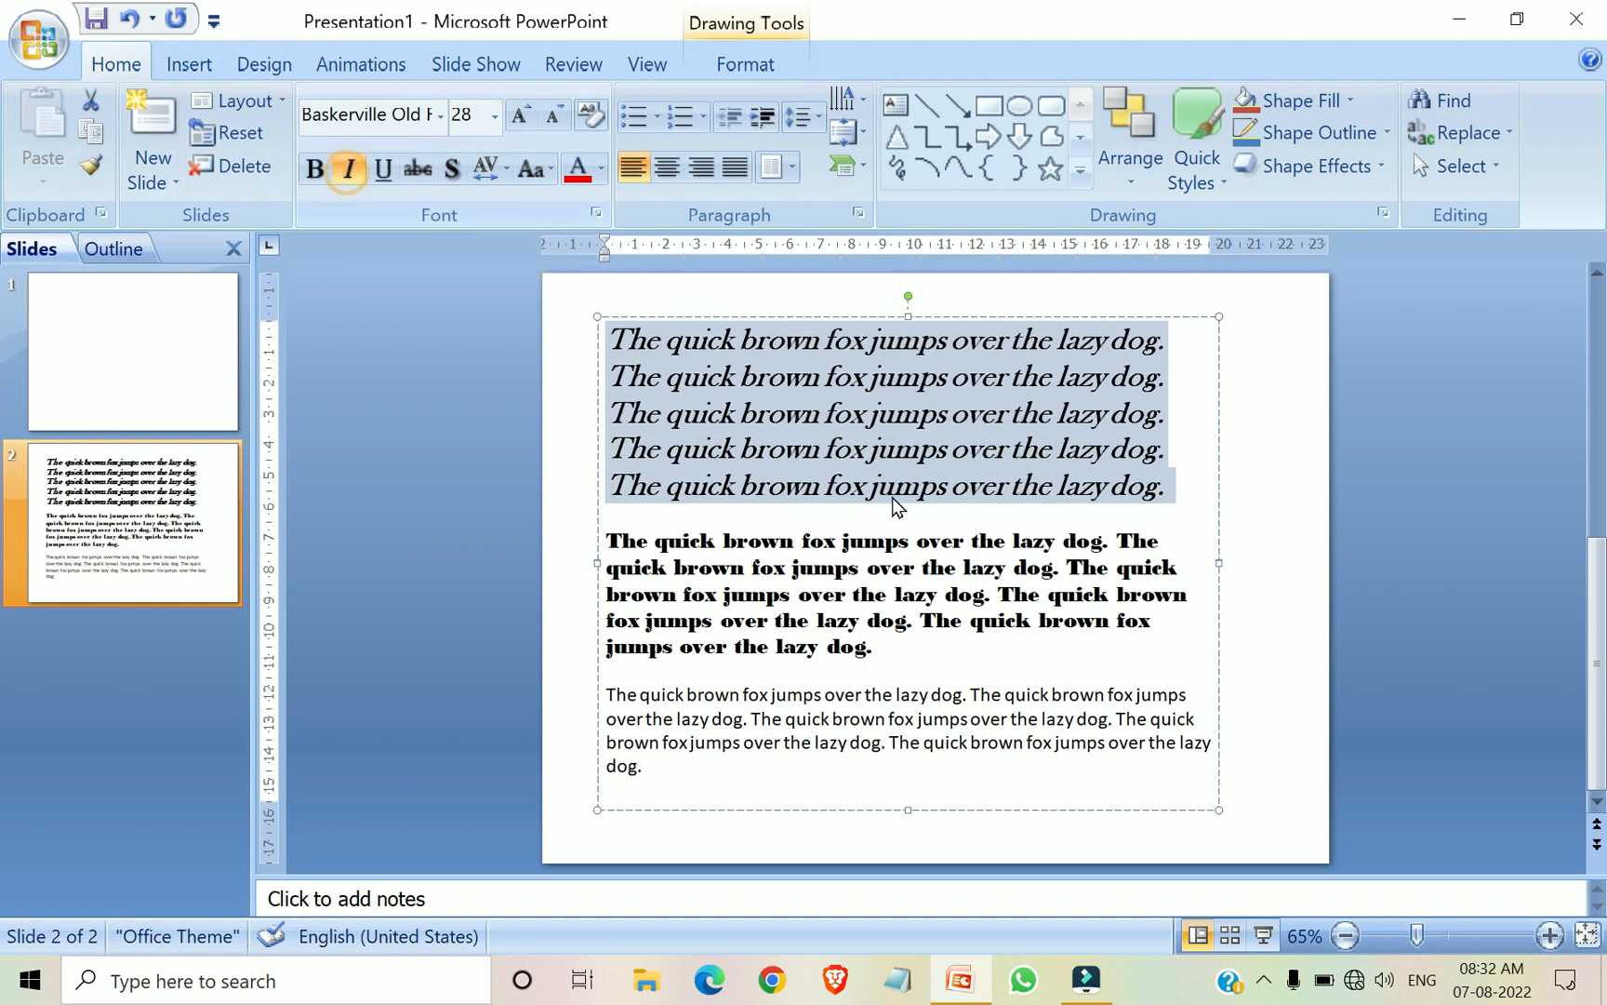
{"action": "left_click", "coordinate": [1187, 515]}
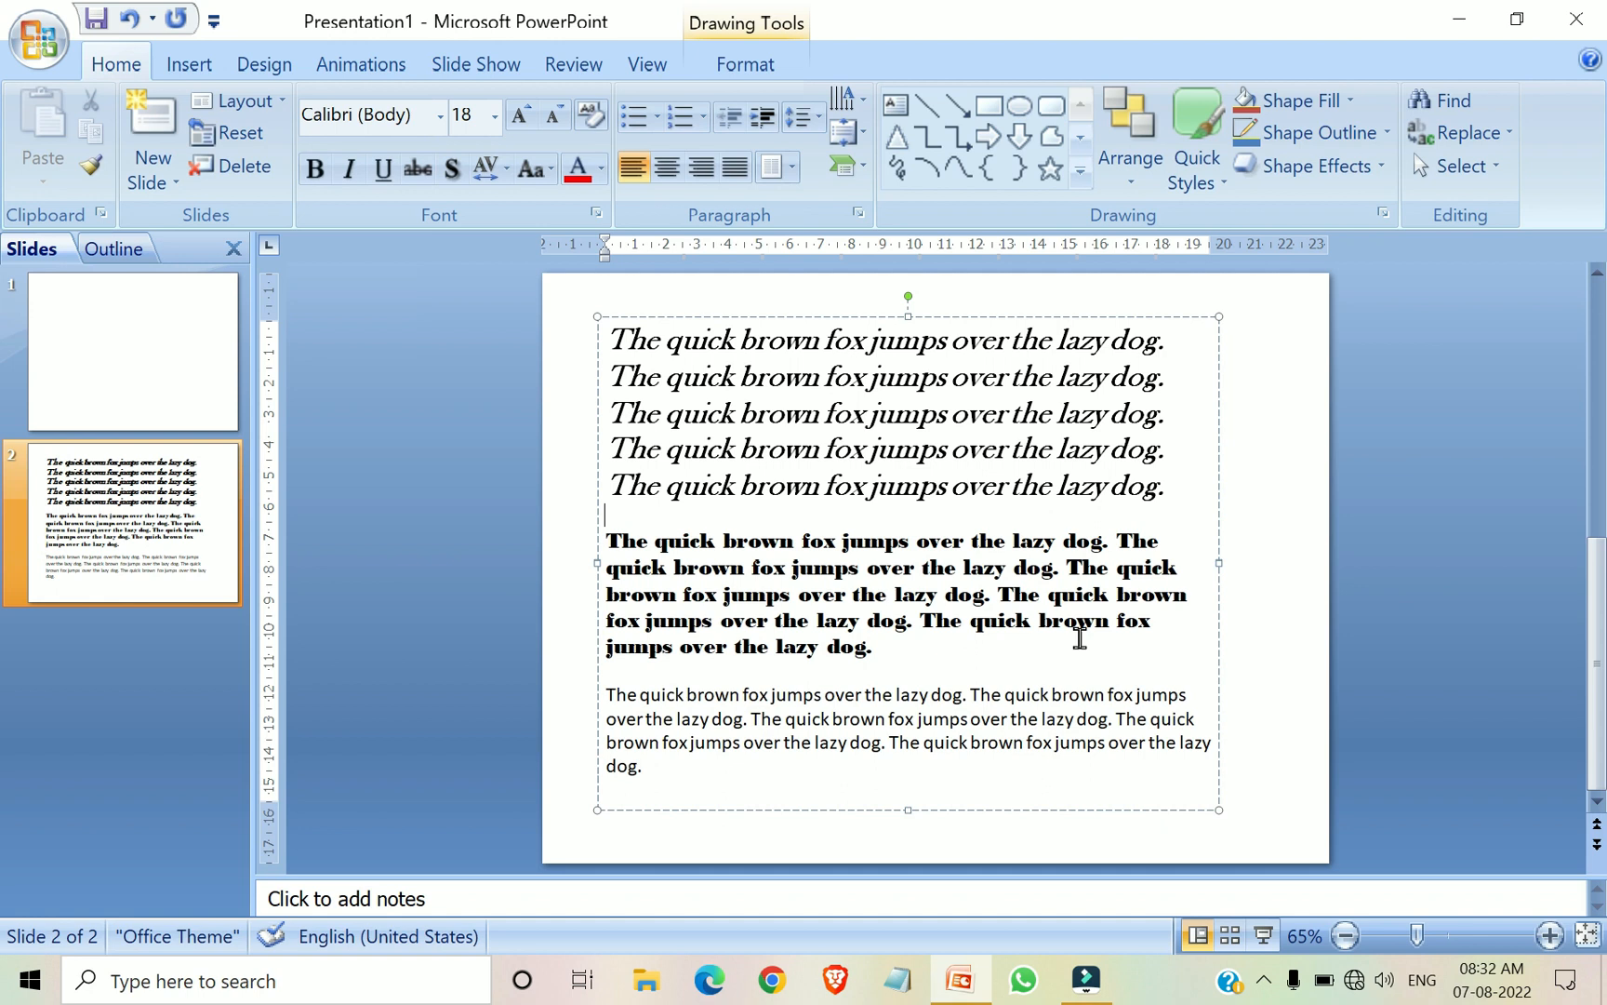
{"action": "left_click", "coordinate": [865, 417]}
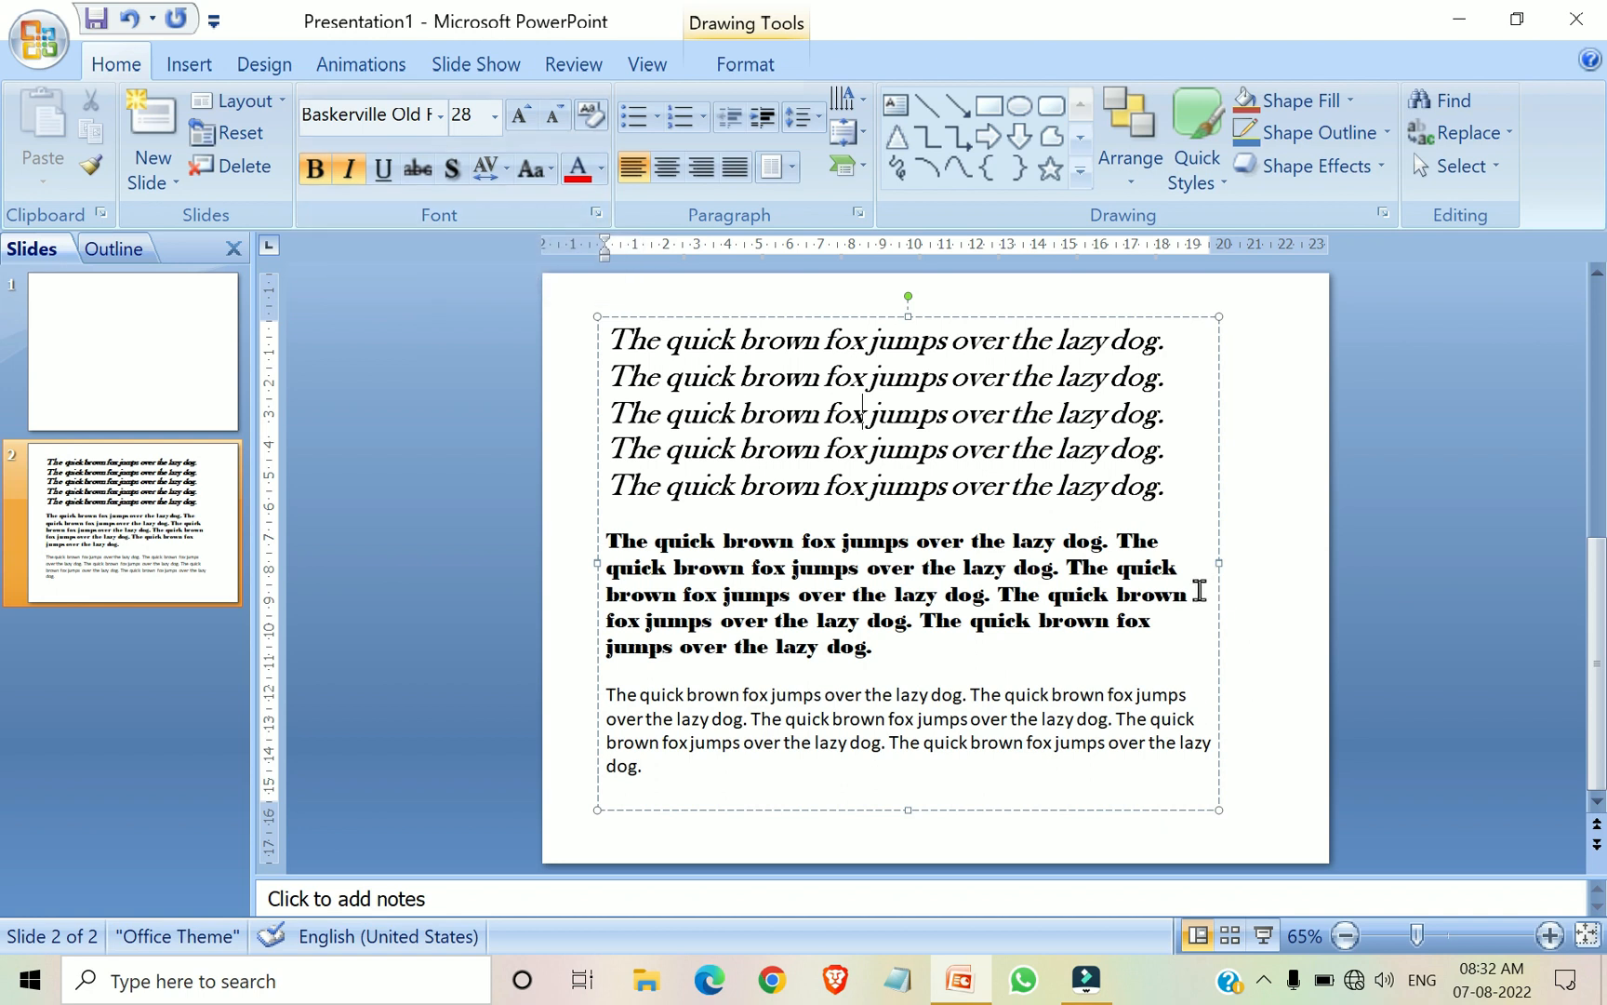
Italicize the entire second paragraph, in Bodoni MT Black
{"action": "left_click_drag", "start_coordinate": [890, 655], "coordinate": [574, 545]}
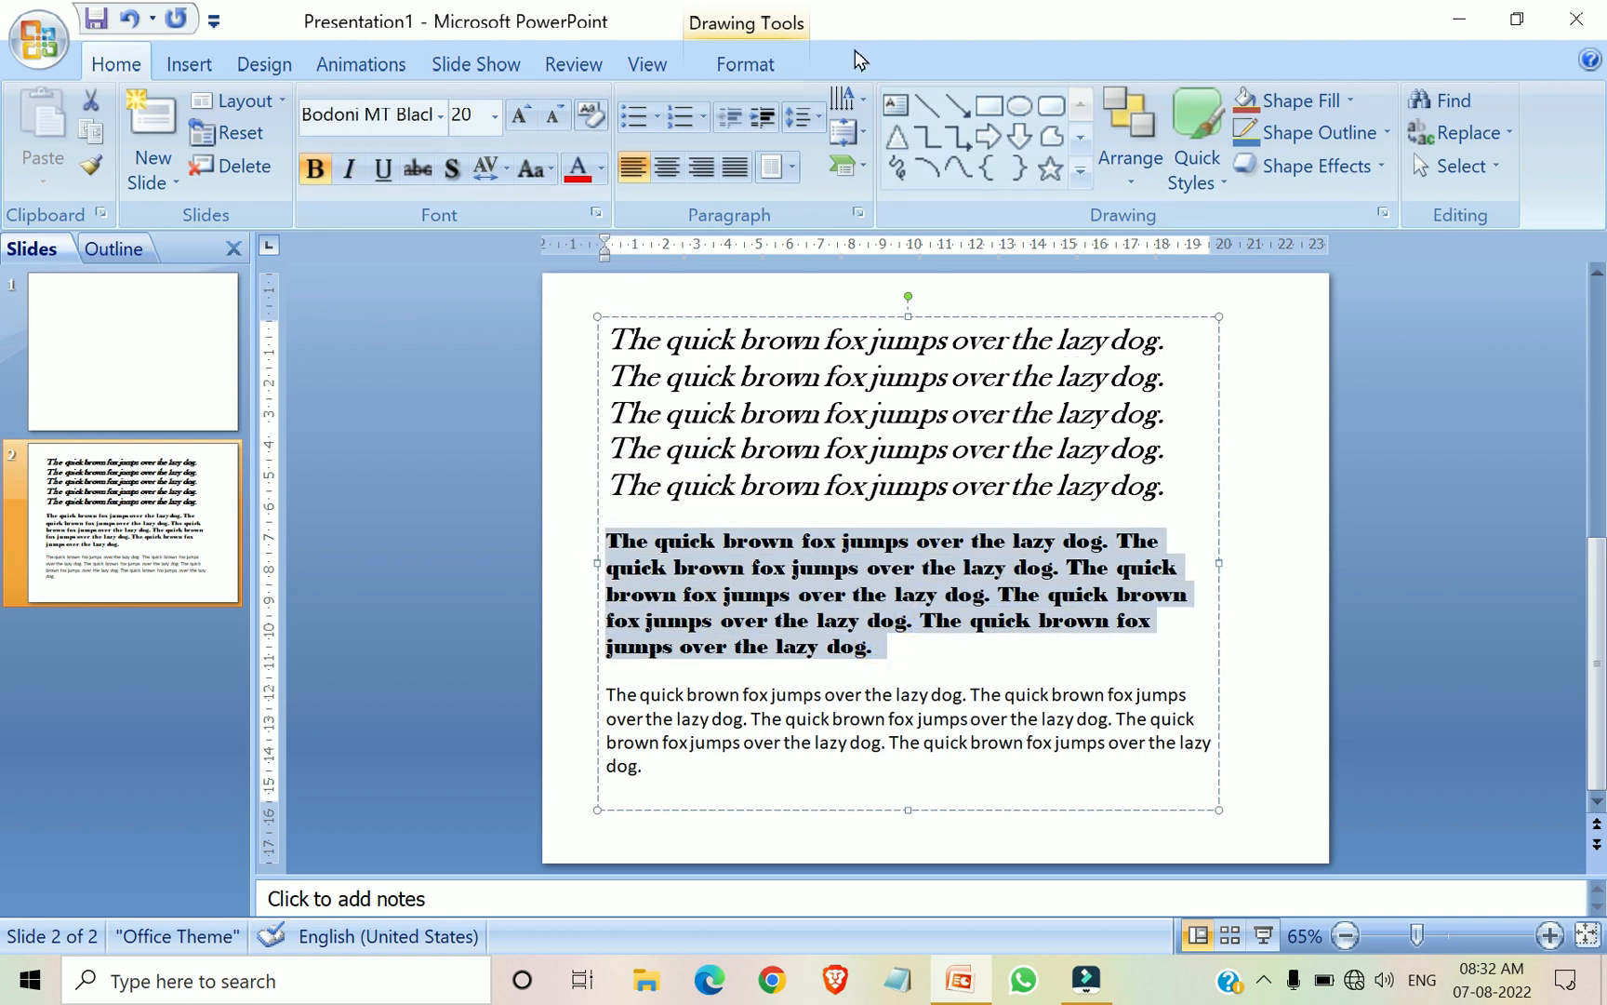
{"action": "left_click", "coordinate": [344, 178]}
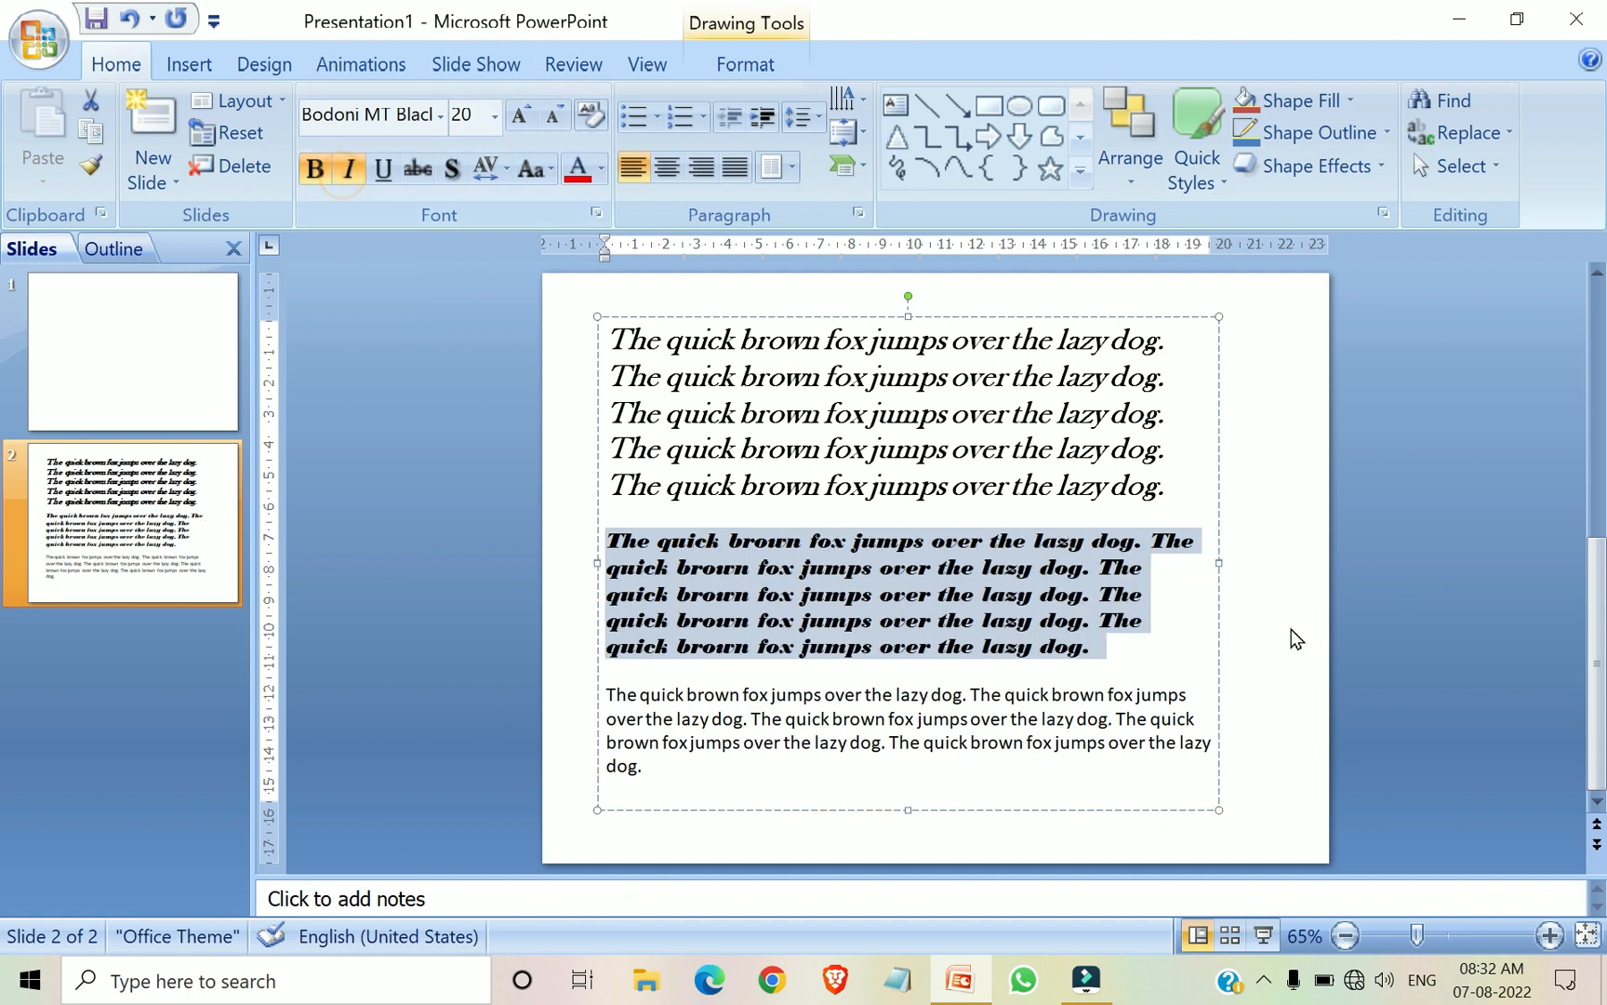
{"action": "left_click", "coordinate": [1200, 622]}
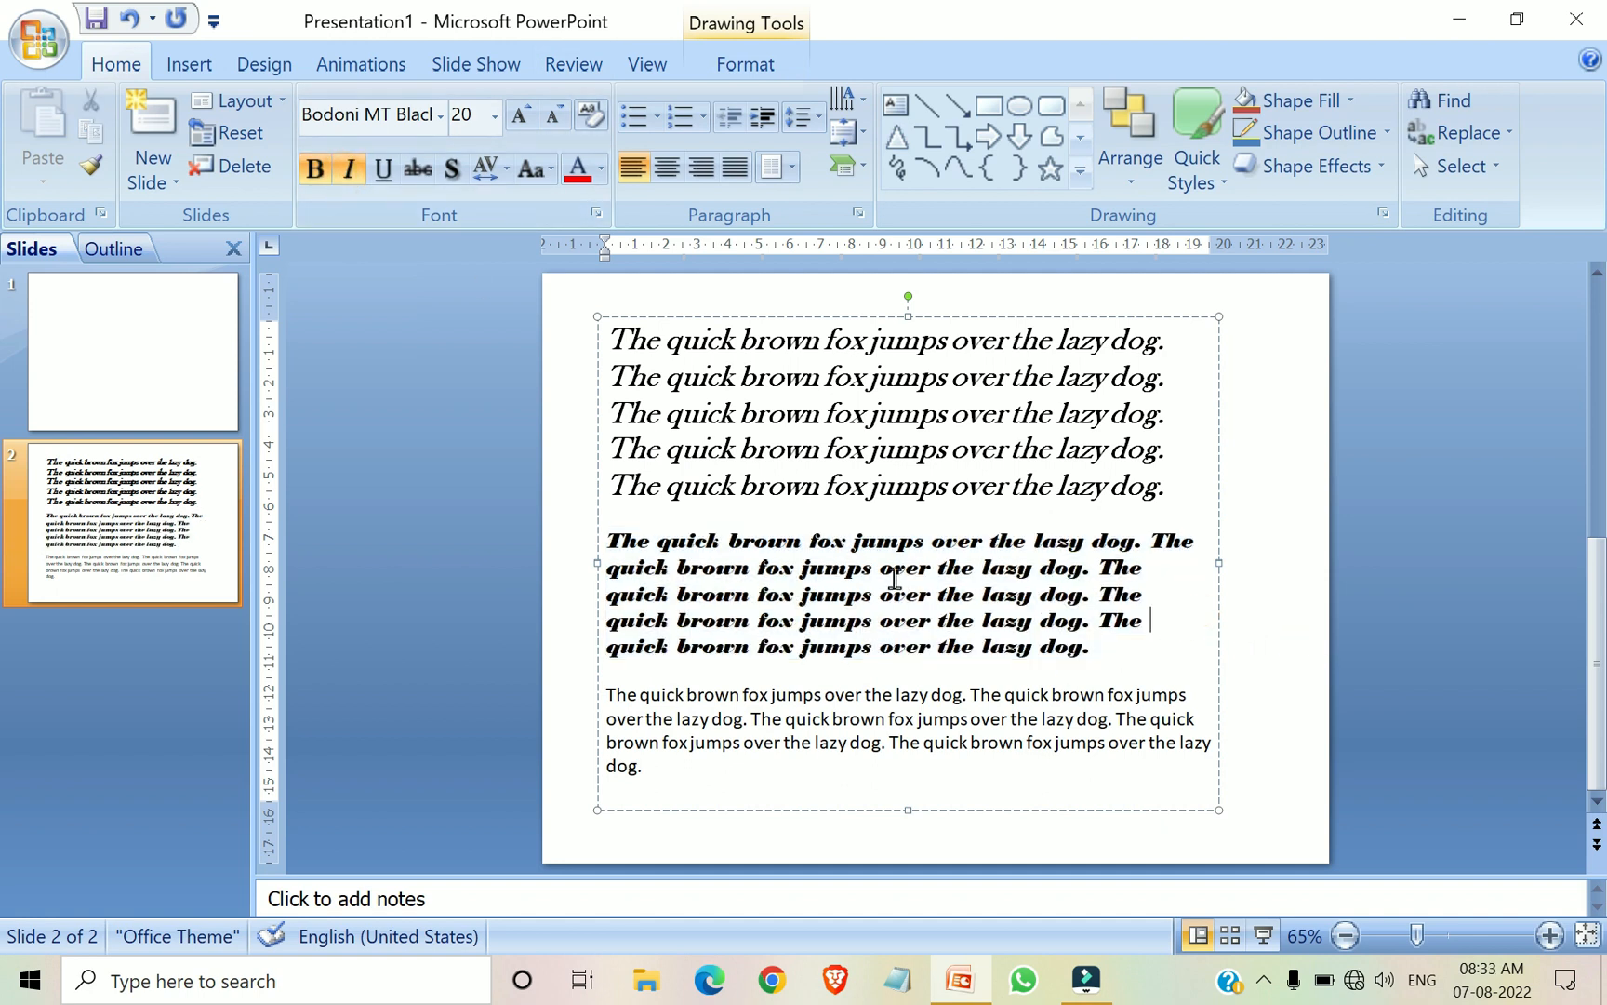
Remove the italic formatting from both the second and the first paragraph
{"action": "left_click", "coordinate": [840, 587]}
{"action": "left_click_drag", "start_coordinate": [1105, 648], "coordinate": [586, 544]}
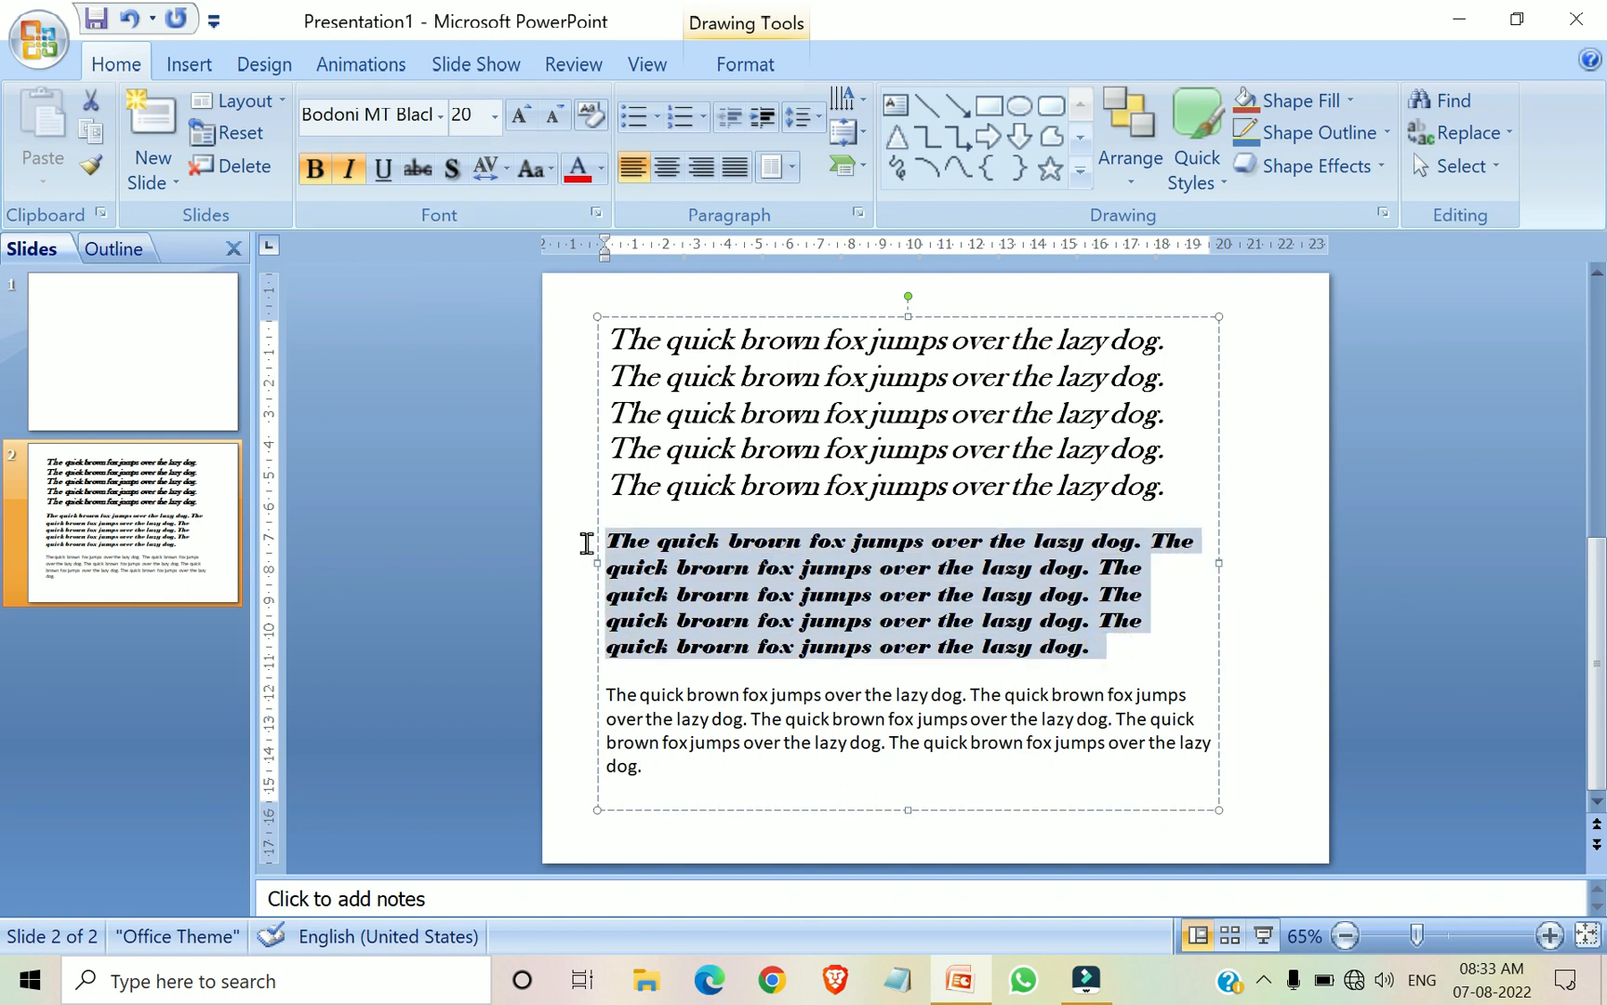
{"action": "left_click", "coordinate": [351, 177]}
{"action": "left_click_drag", "start_coordinate": [1186, 492], "coordinate": [553, 288]}
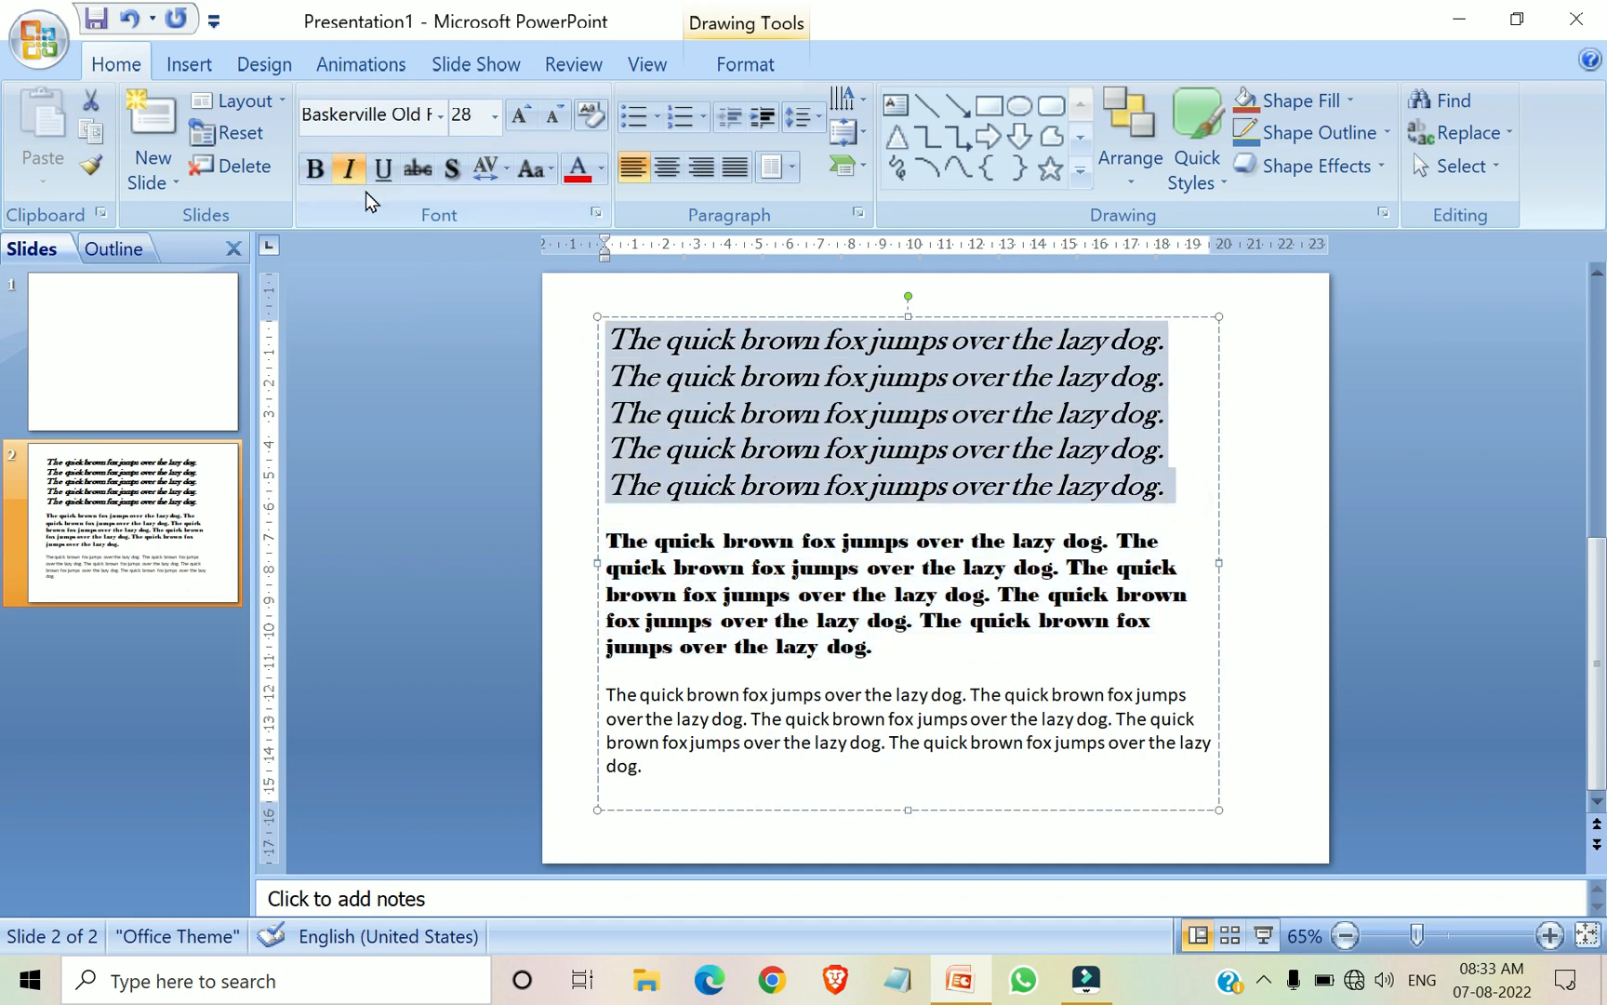
{"action": "left_click", "coordinate": [349, 170]}
{"action": "left_click", "coordinate": [1199, 452]}
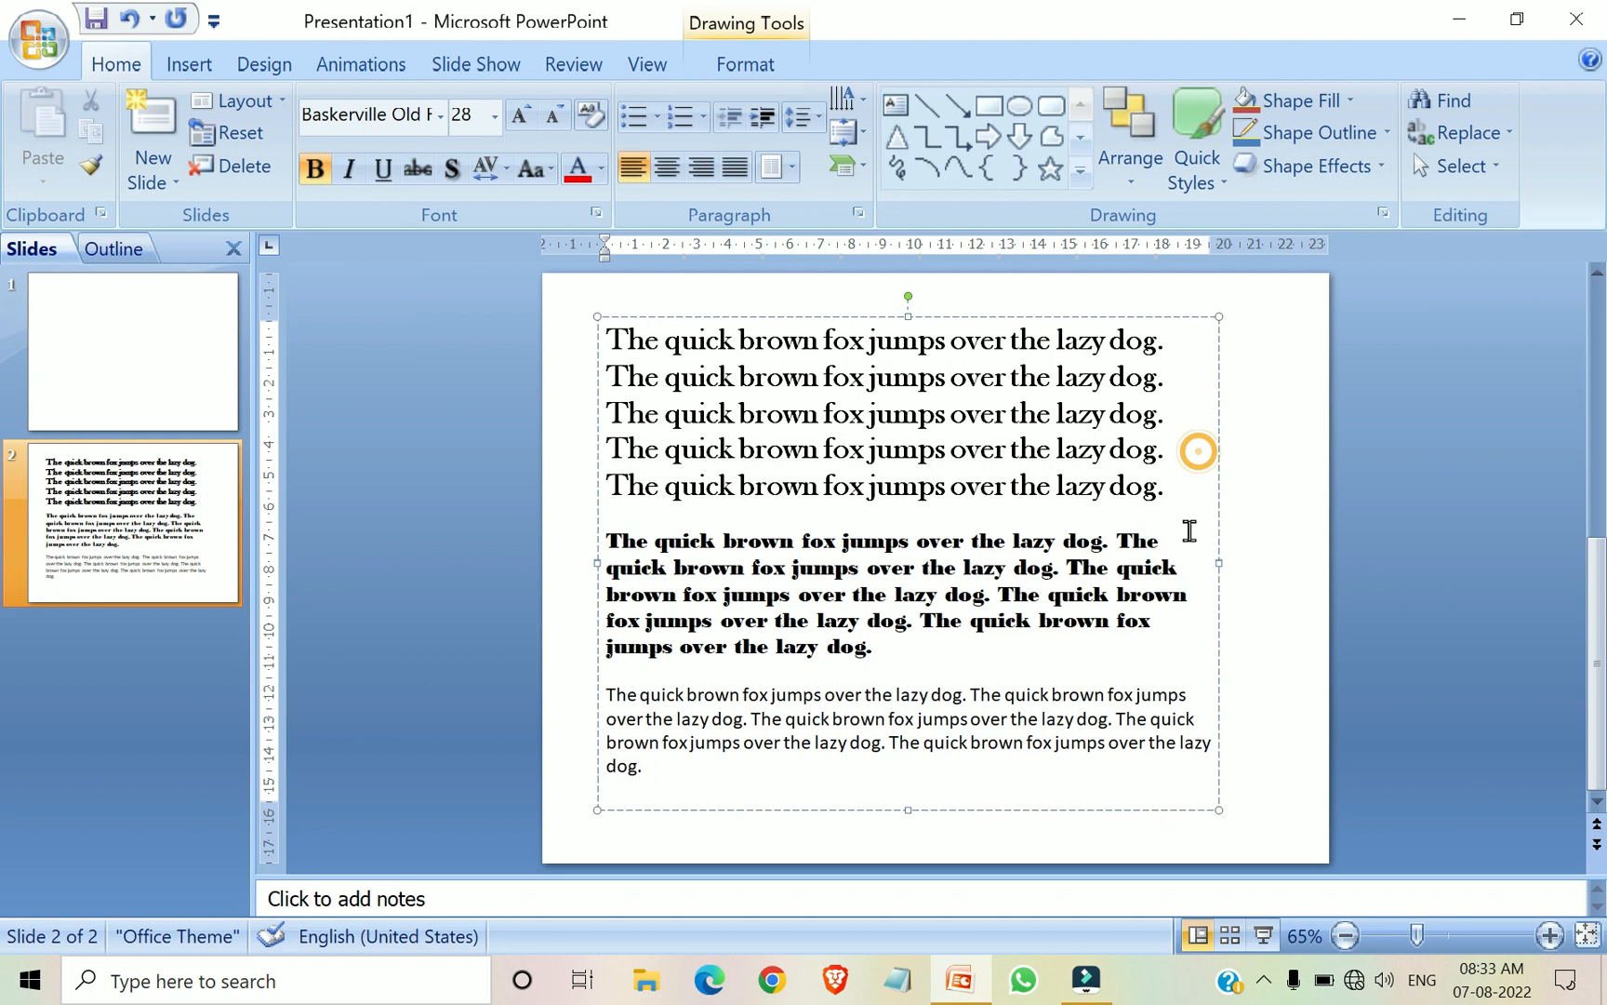
{"action": "left_click", "coordinate": [863, 379]}
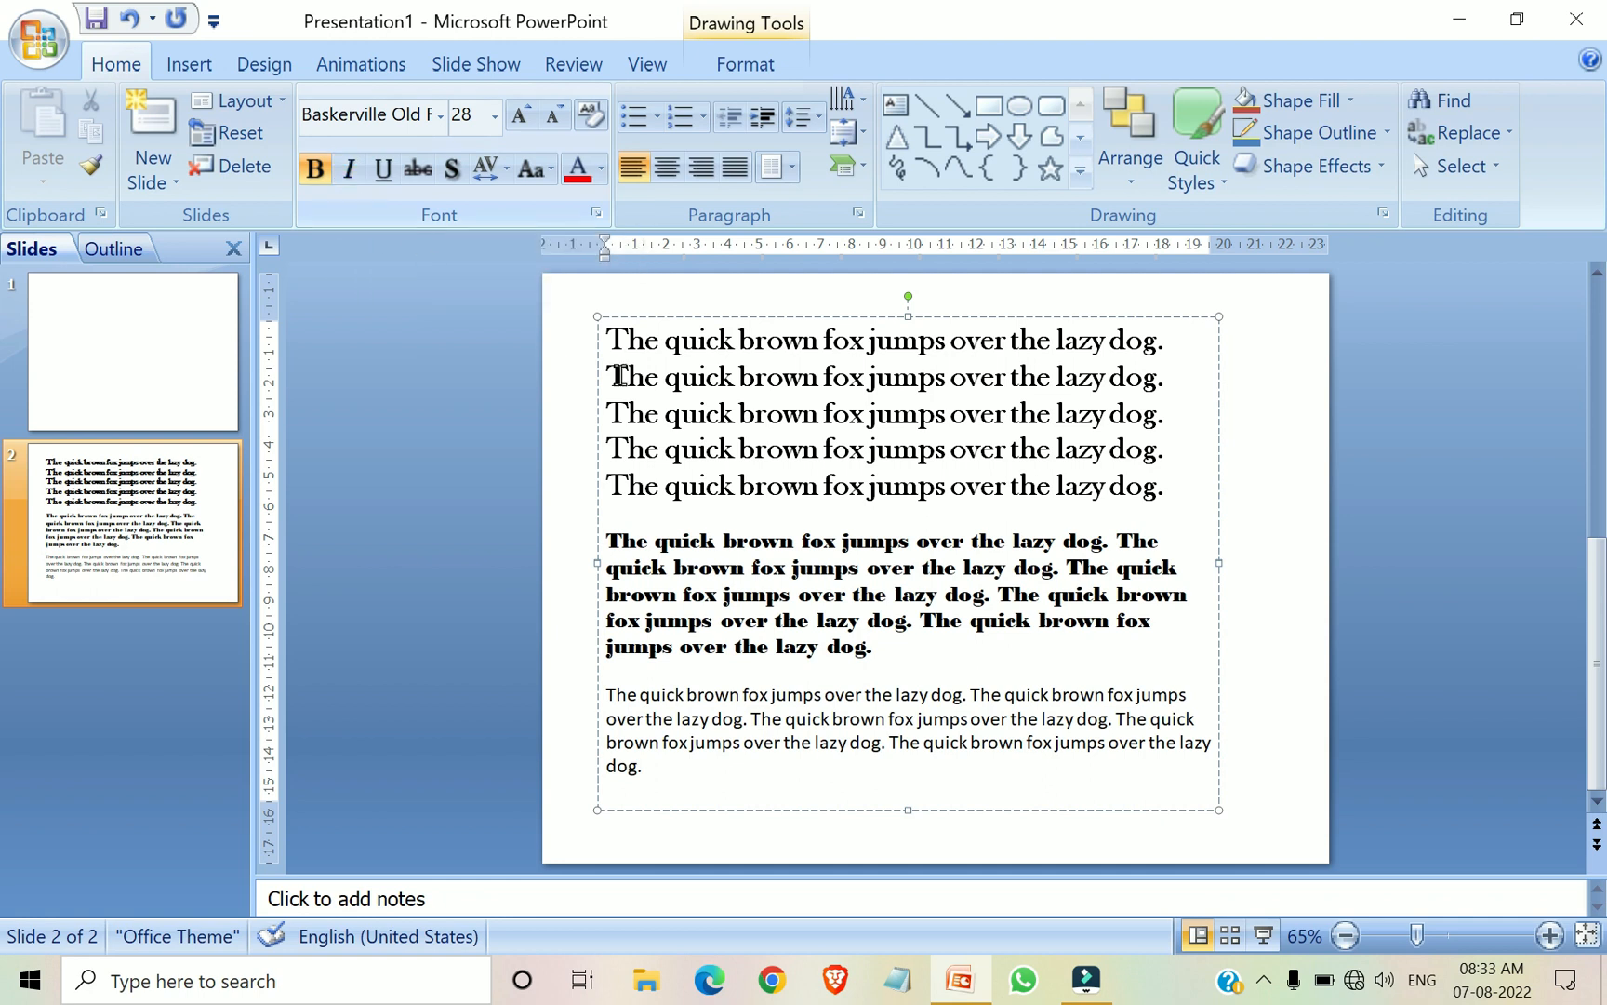
Underline the fifth line of the first paragraph
{"action": "left_click", "coordinate": [859, 594]}
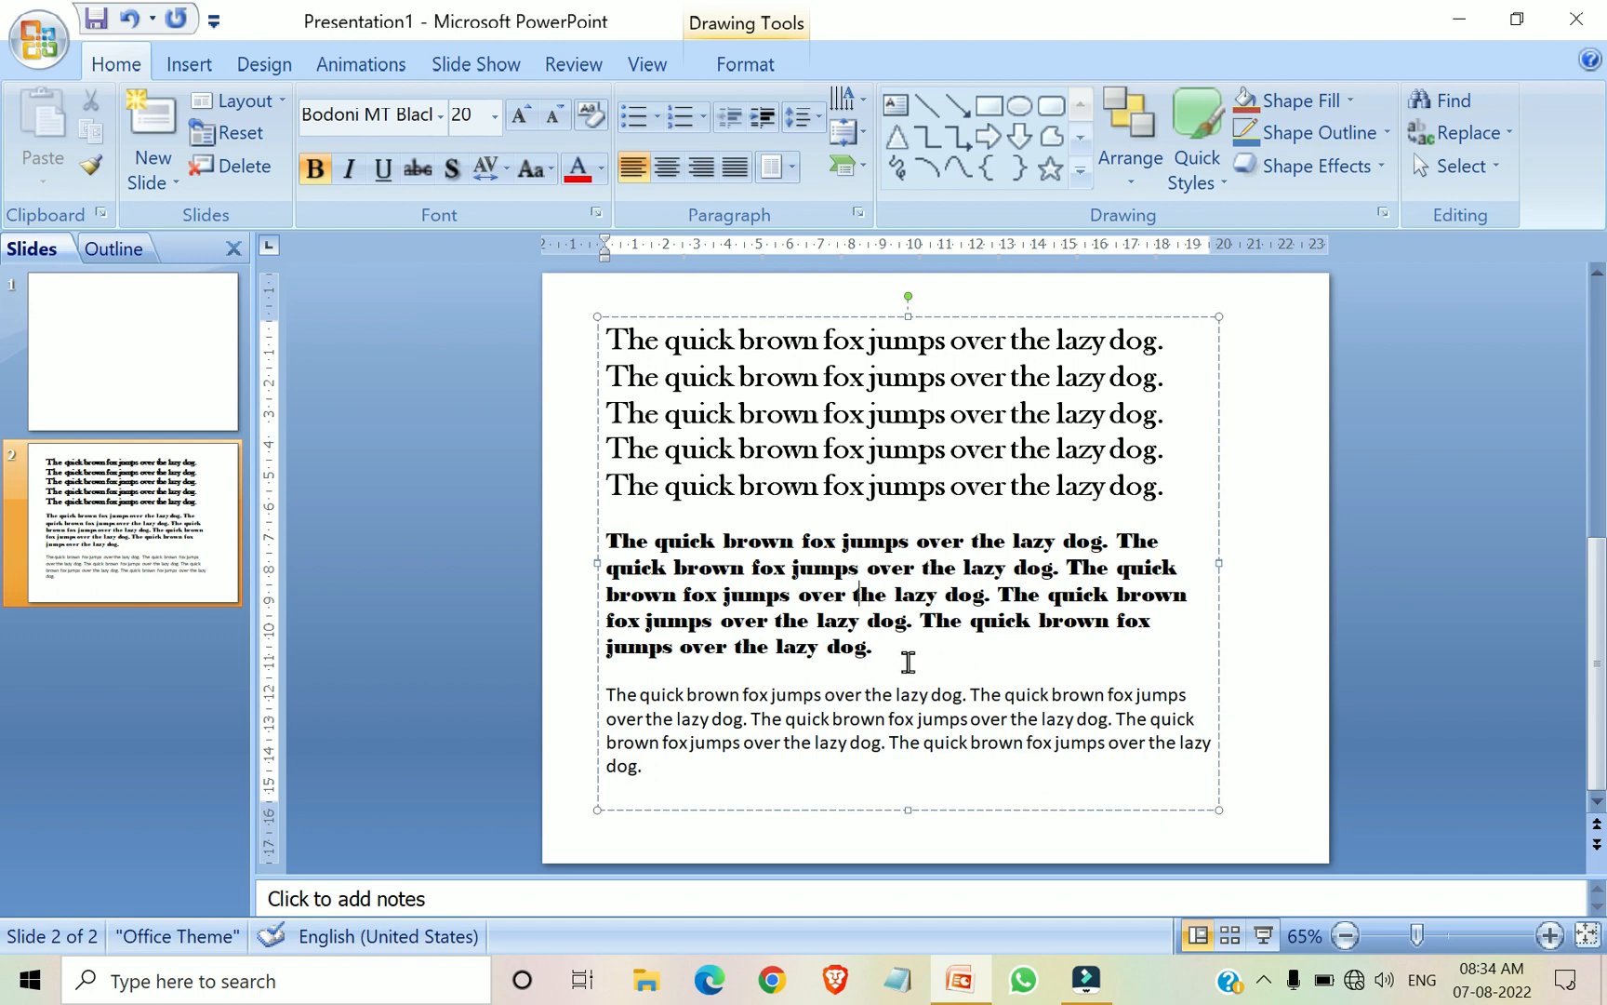
{"action": "triple_click", "coordinate": [1146, 487]}
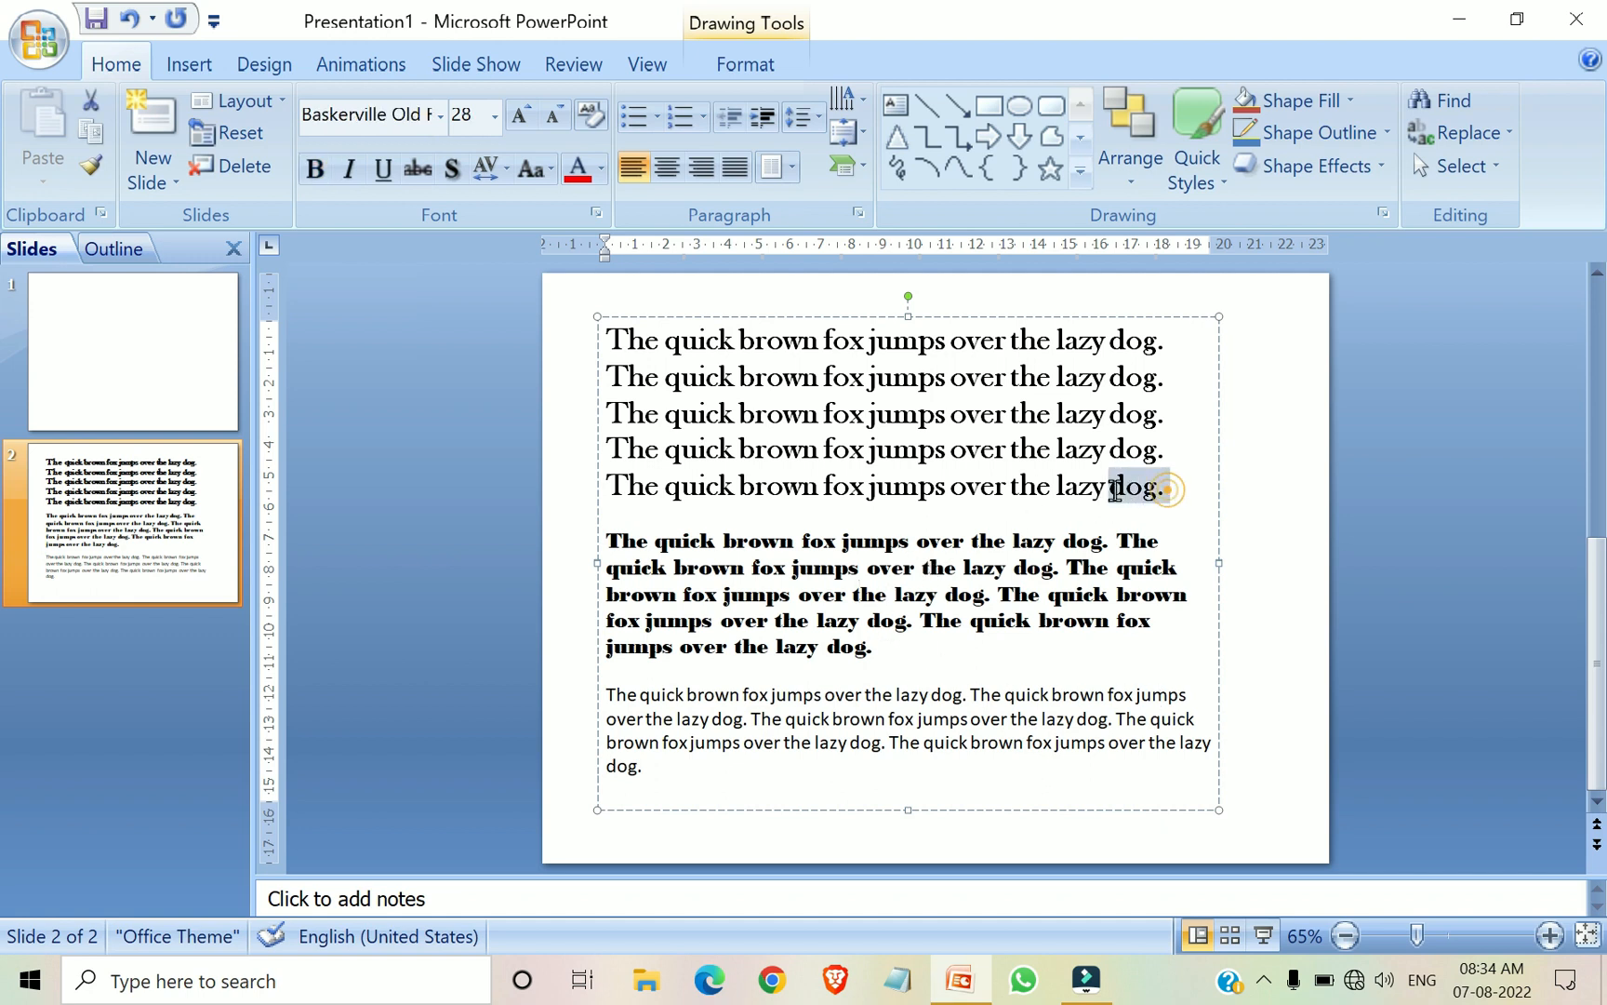
{"action": "left_click", "coordinate": [388, 184]}
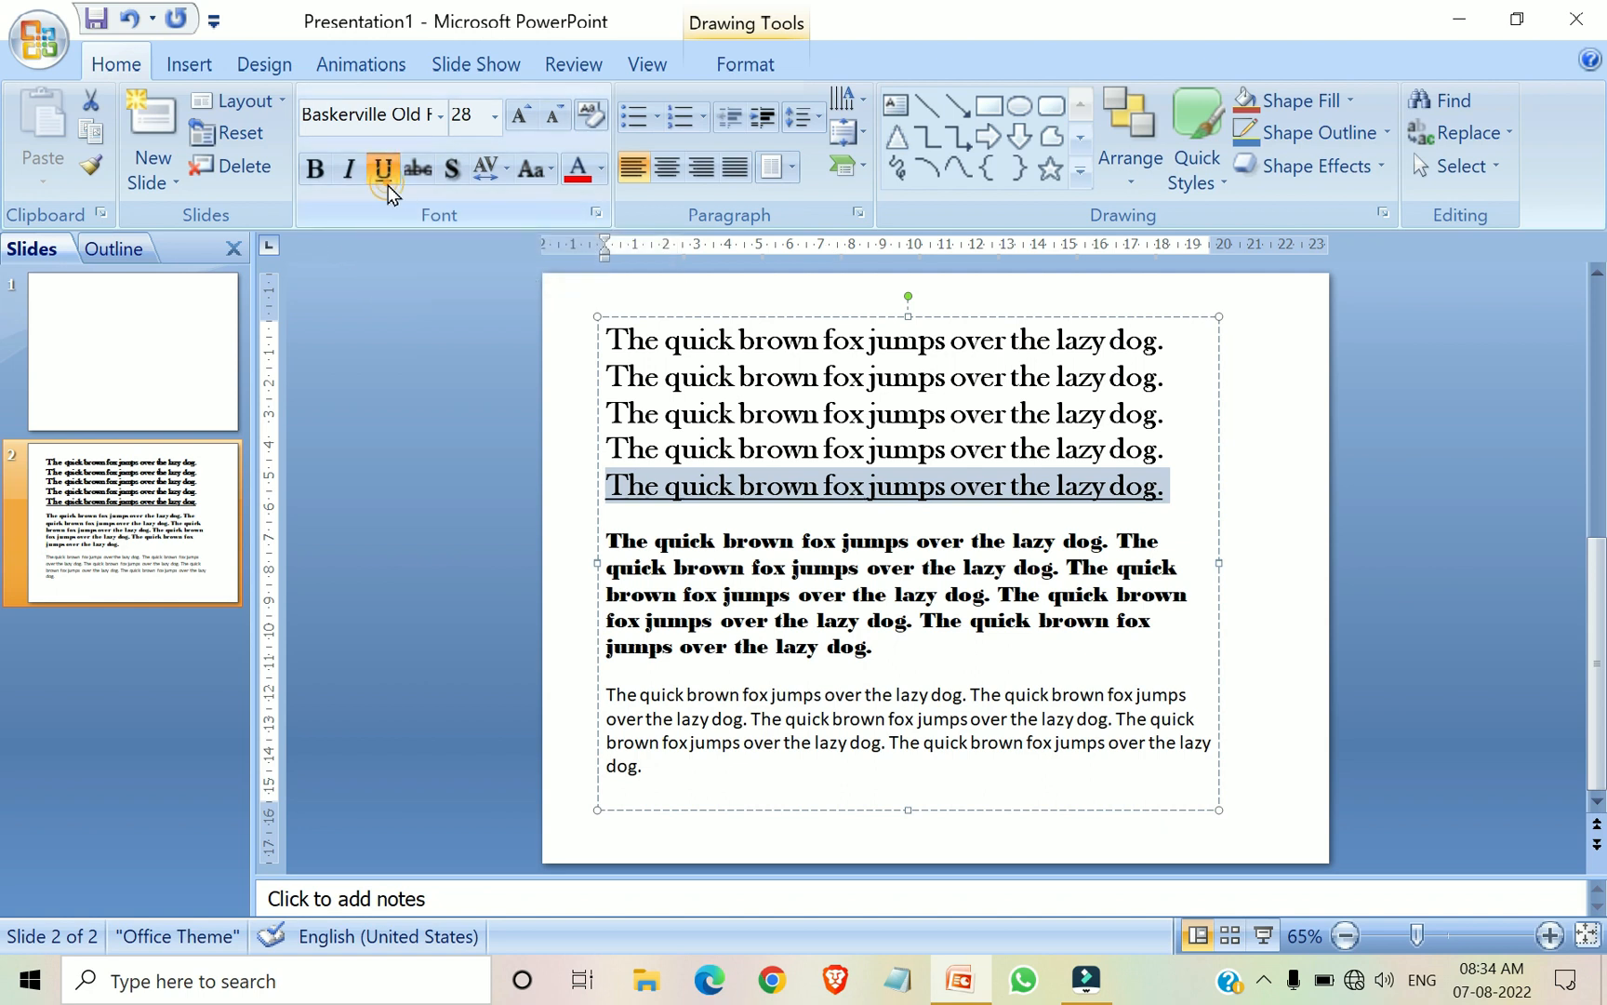
{"action": "left_click", "coordinate": [1102, 531]}
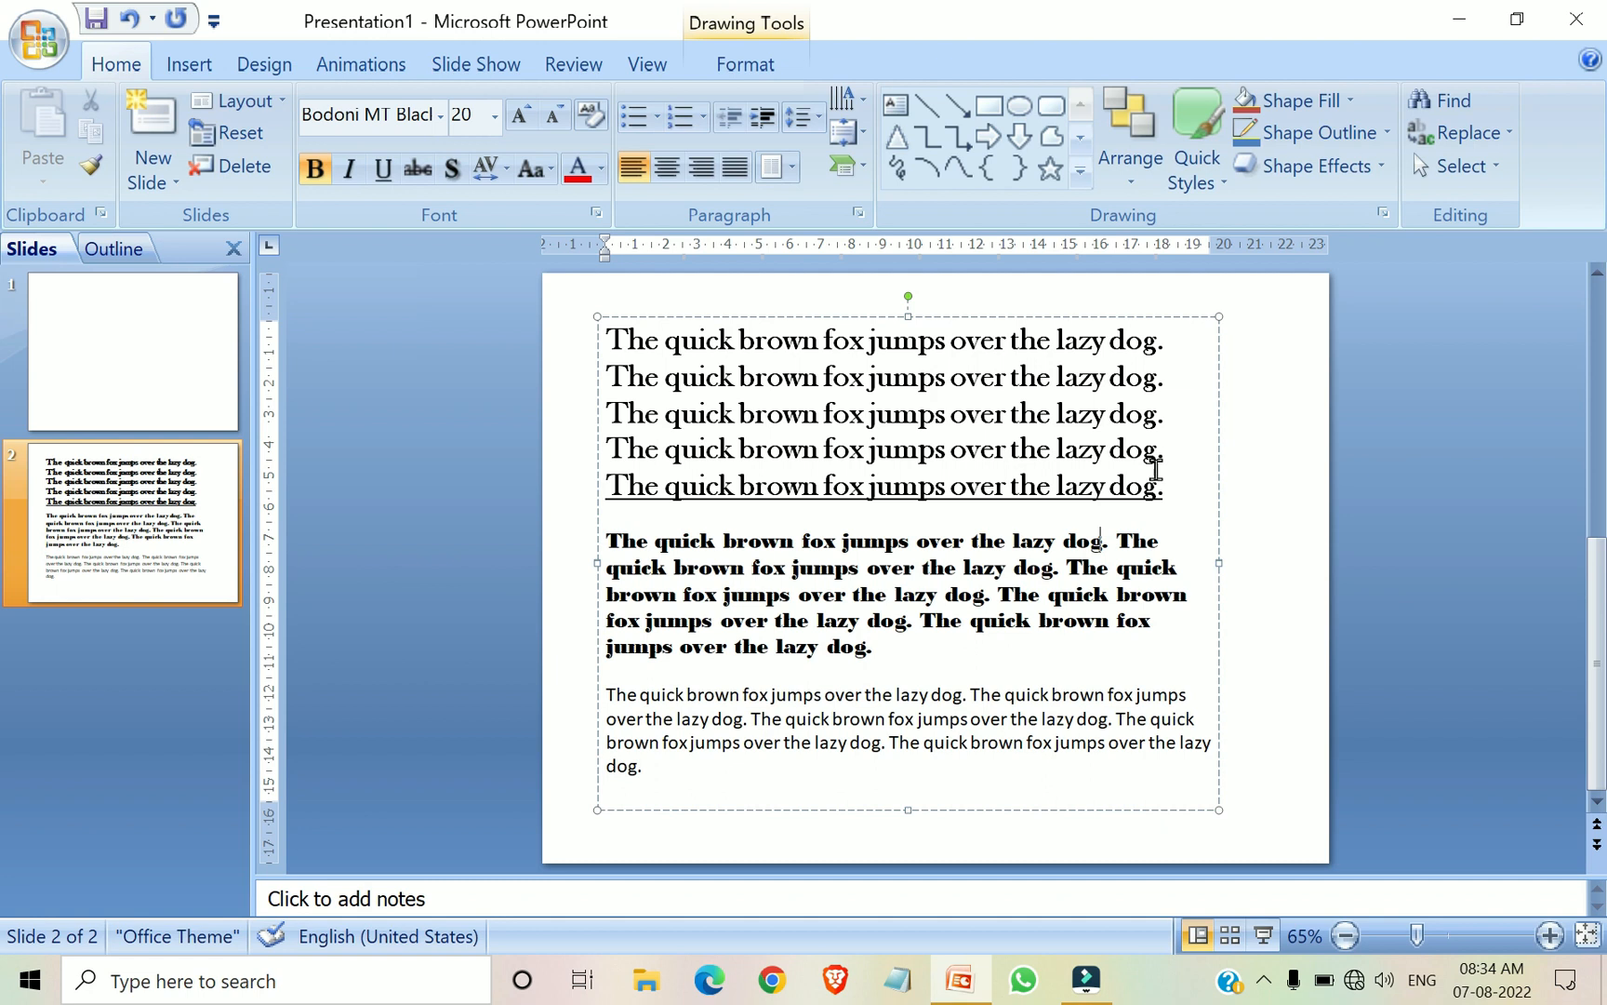
Underline the fourth line of the first paragraph as well
{"action": "left_click_drag", "start_coordinate": [1170, 450], "coordinate": [606, 450]}
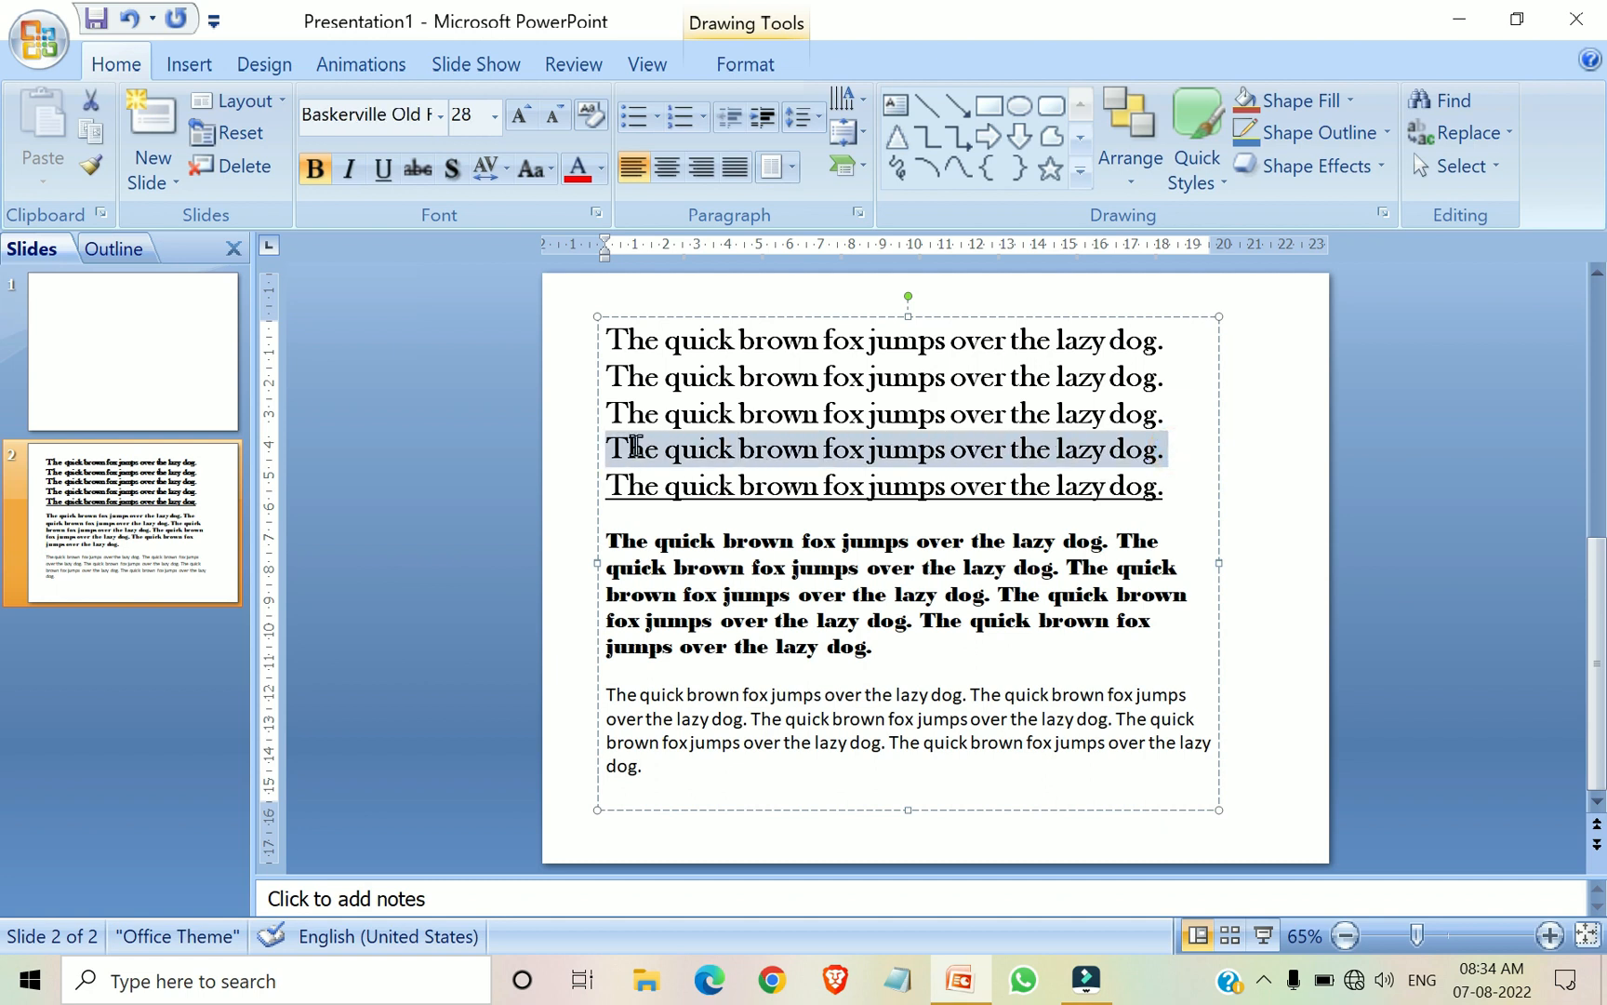
{"action": "left_click", "coordinate": [385, 170]}
{"action": "left_click", "coordinate": [941, 563]}
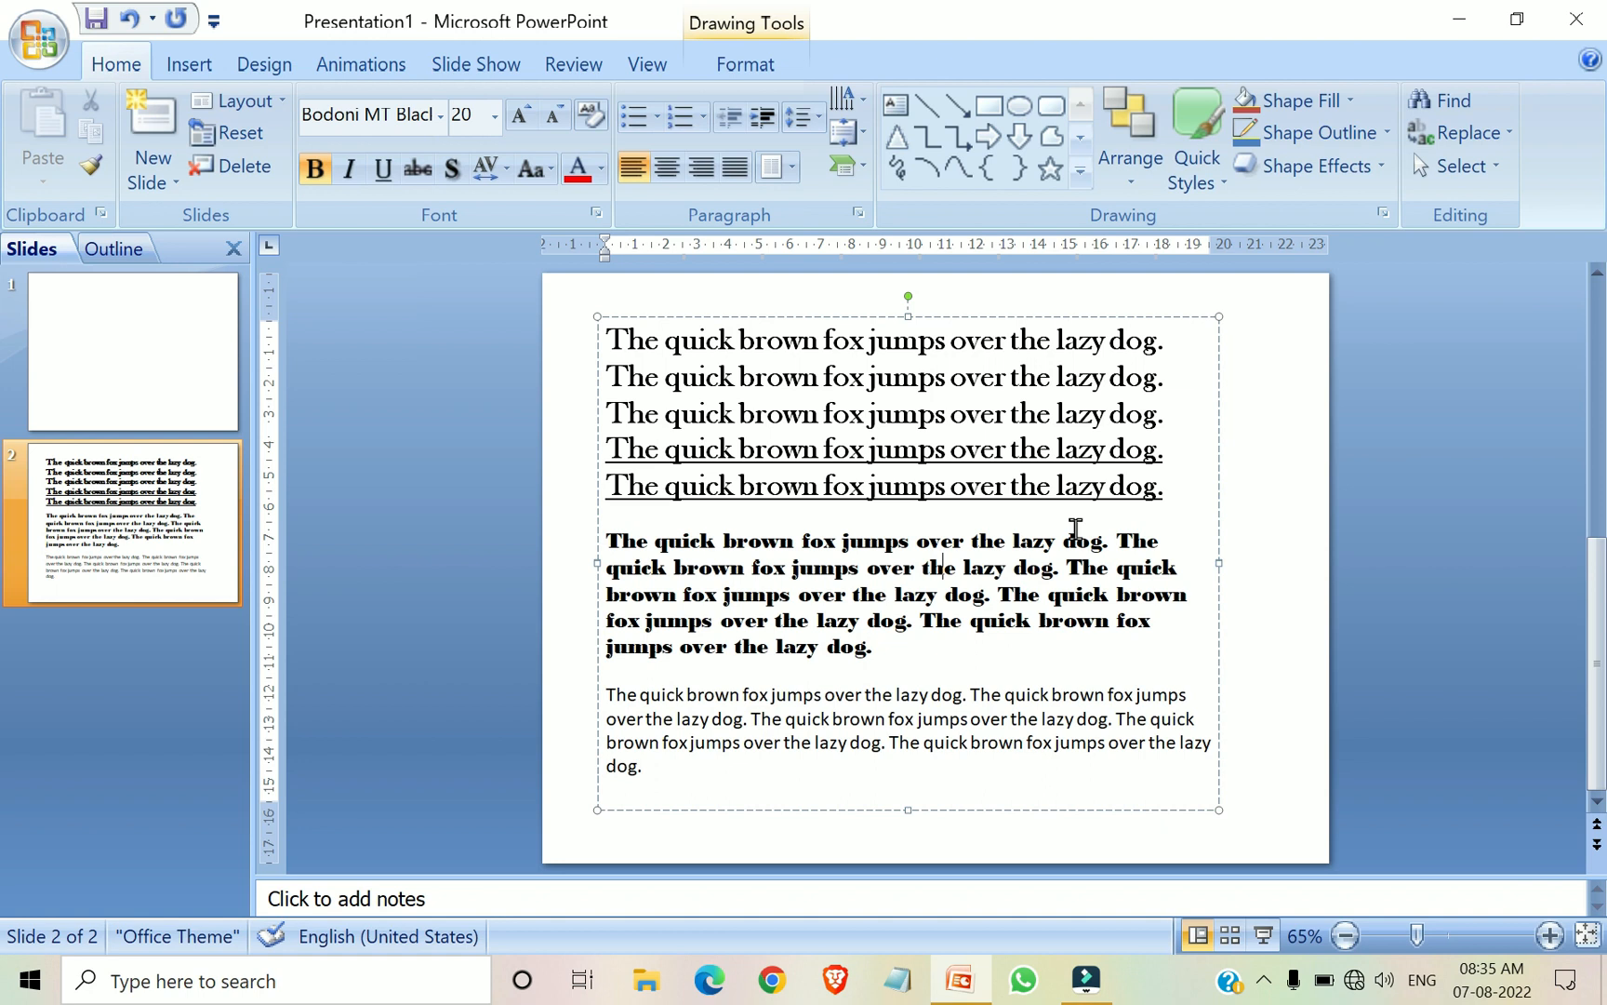
{"action": "left_click", "coordinate": [993, 567]}
Apply strikethrough to the first line of the first paragraph and deselect the text box
{"action": "left_click_drag", "start_coordinate": [606, 335], "coordinate": [1187, 340]}
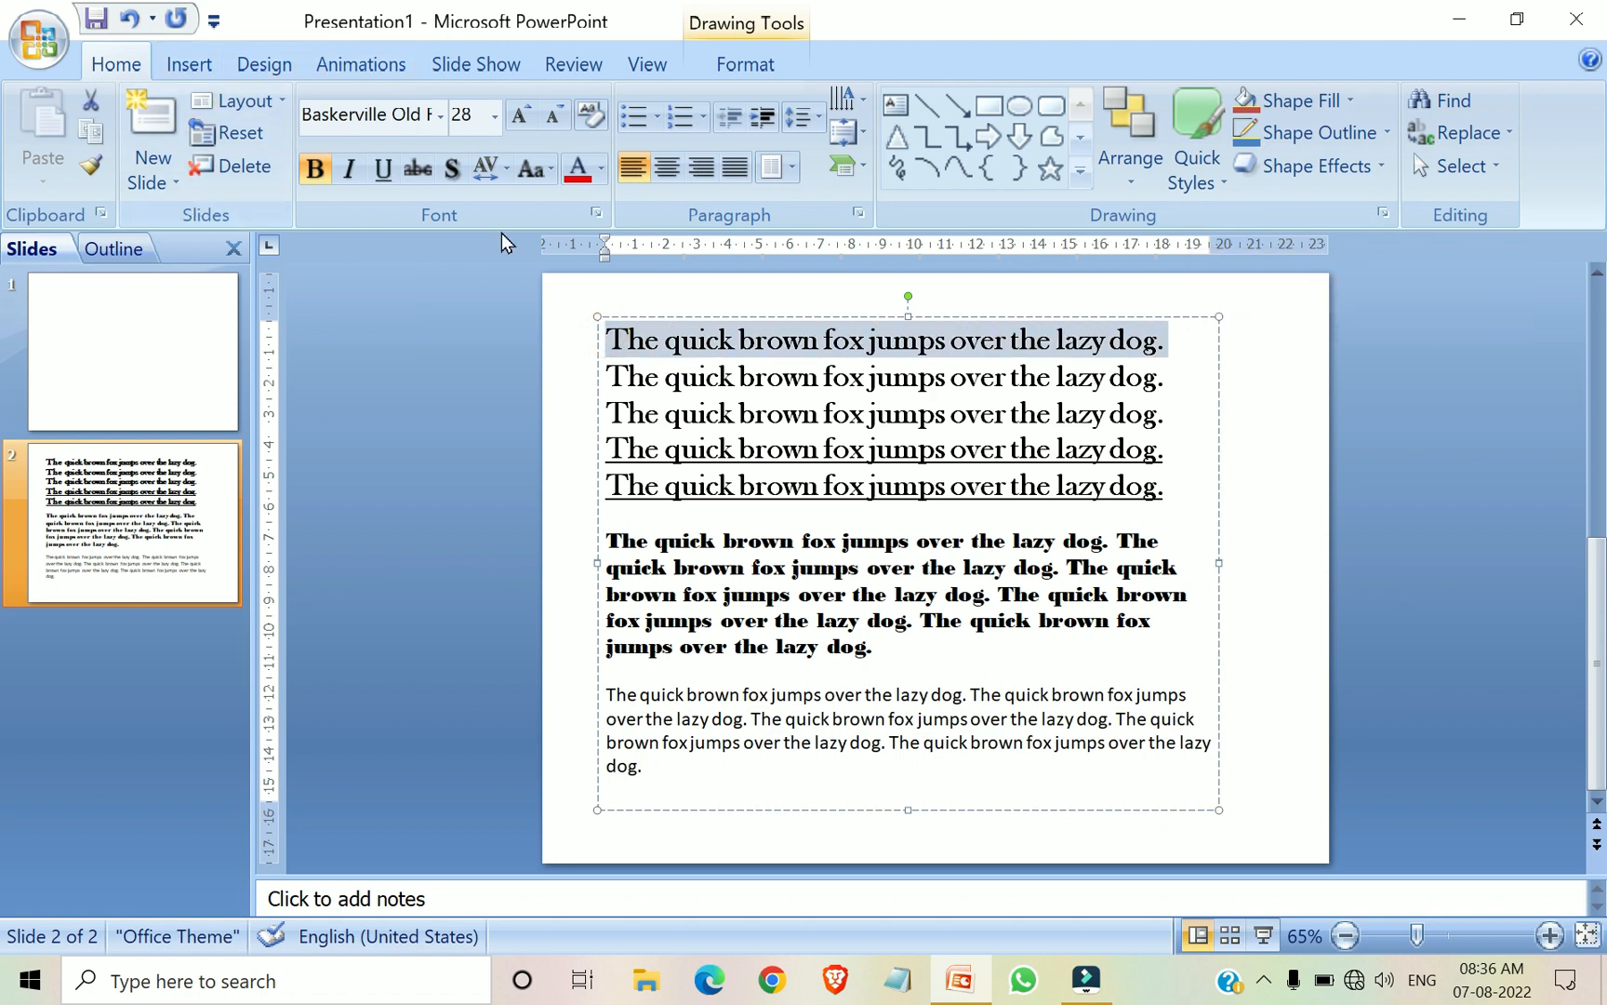
{"action": "left_click", "coordinate": [417, 177]}
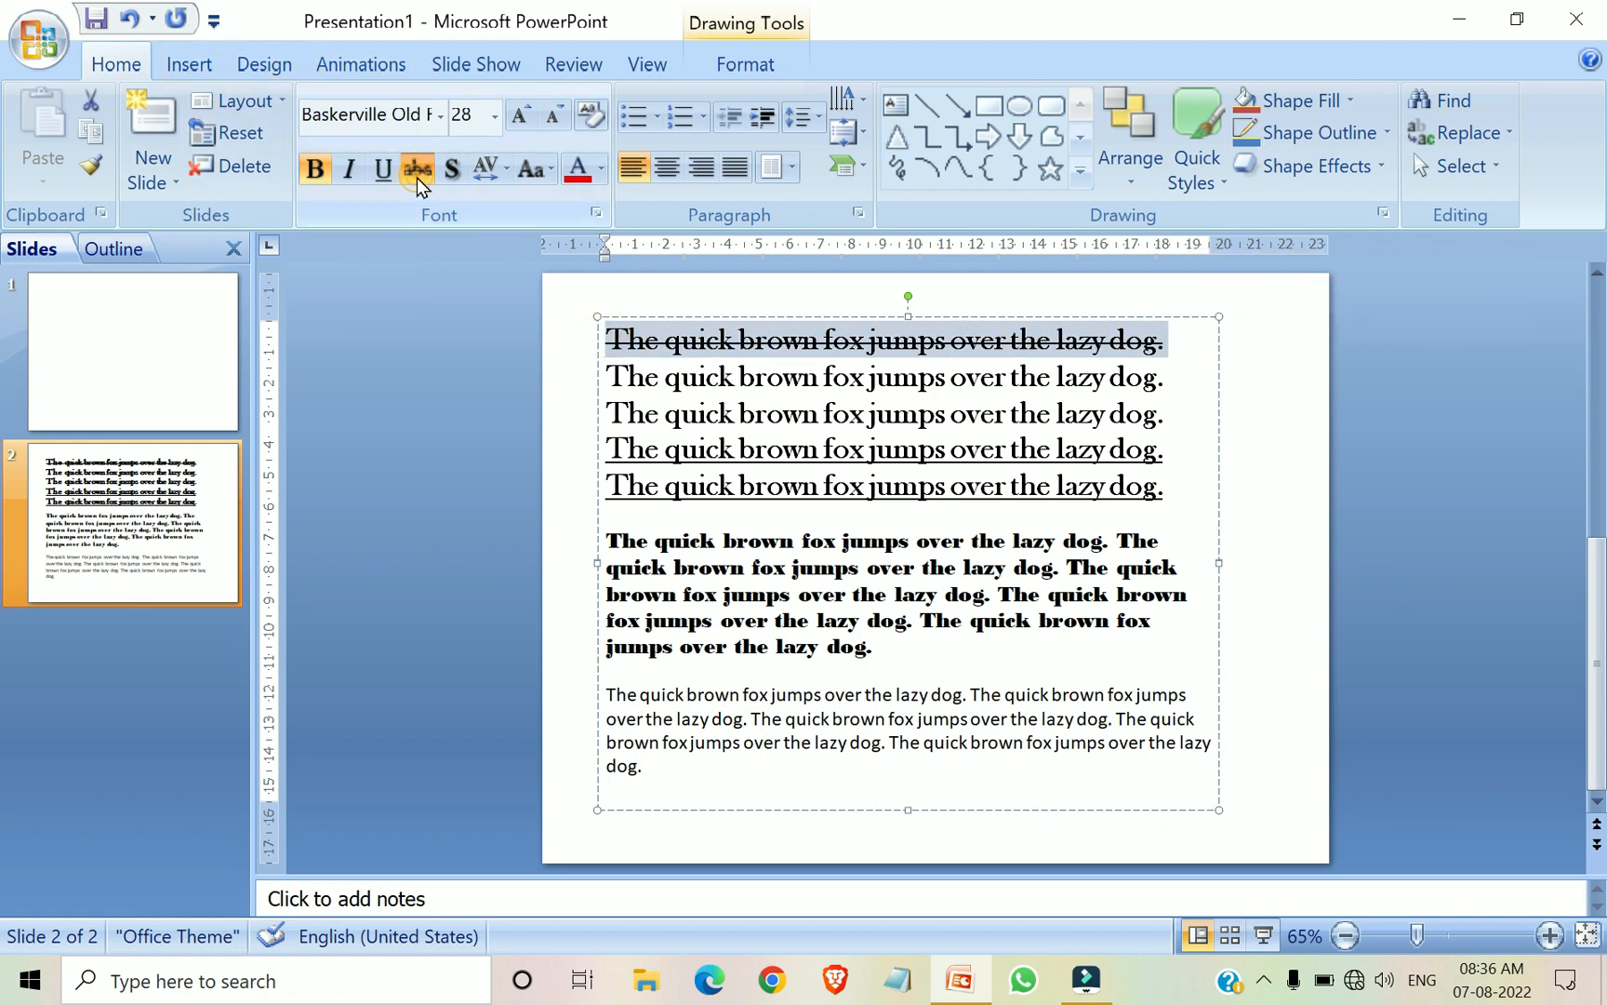
{"action": "left_click", "coordinate": [1231, 494]}
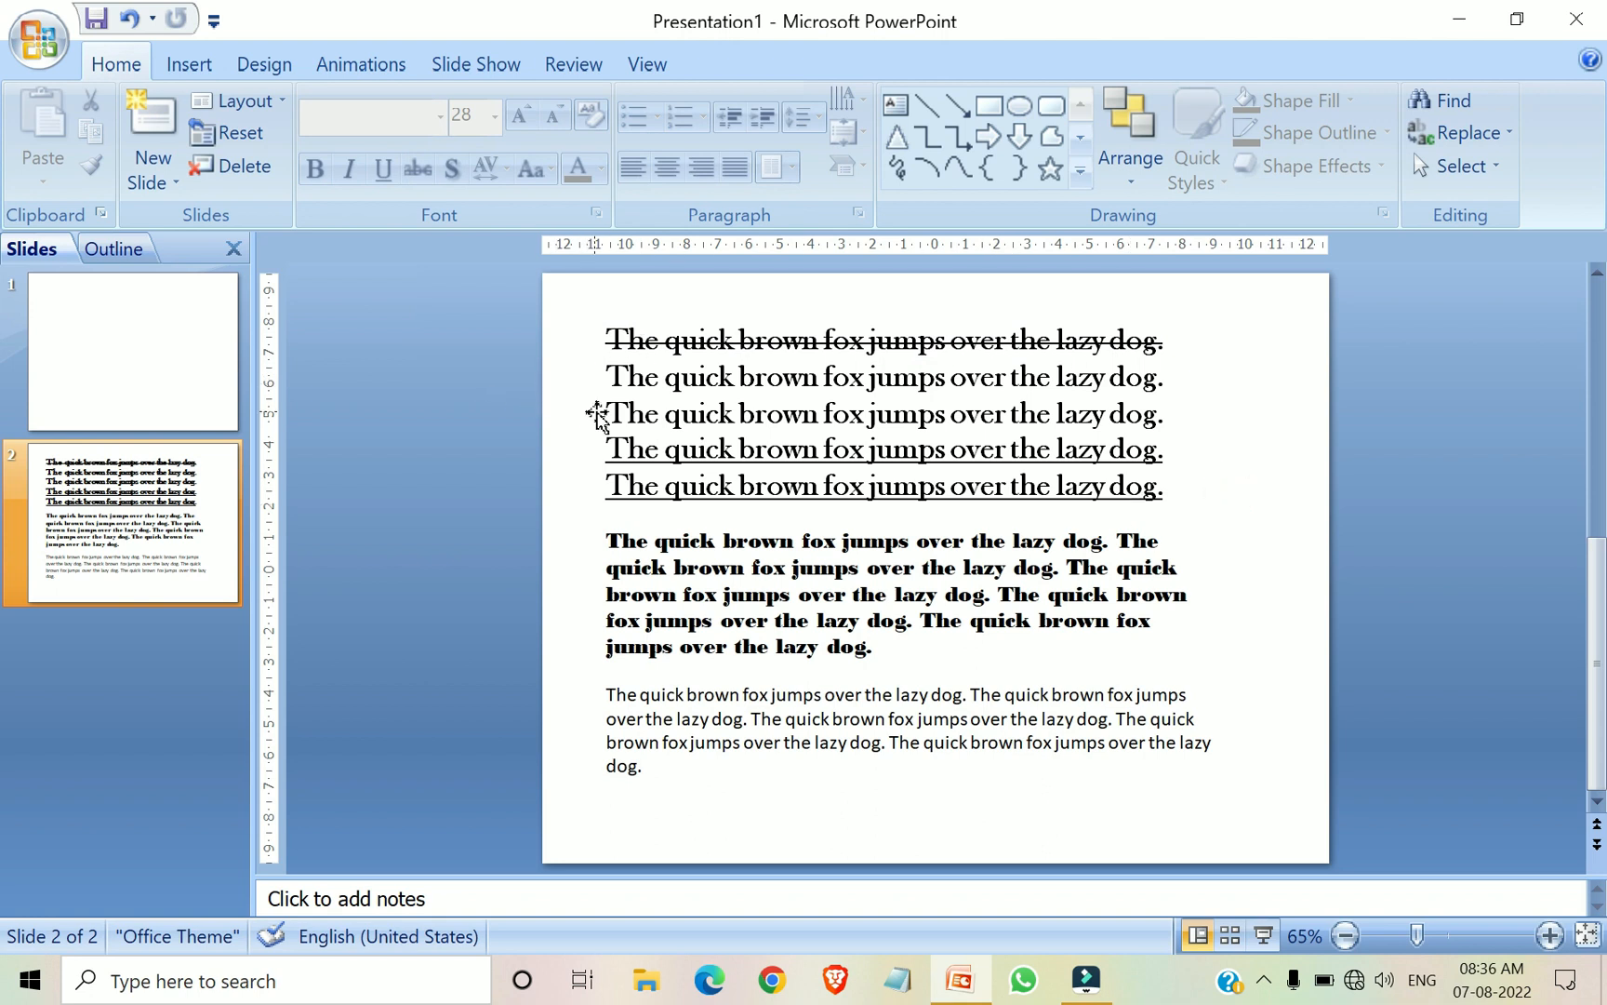
Apply strikethrough to the third and fourth lines of the first paragraph and deselect the text box
{"action": "mouse_move", "coordinate": [620, 418]}
{"action": "left_mouse_down"}
{"action": "mouse_move", "coordinate": [864, 451]}
{"action": "mouse_move", "coordinate": [1168, 451]}
{"action": "left_mouse_up"}
{"action": "left_click", "coordinate": [416, 173]}
{"action": "left_click", "coordinate": [1283, 575]}
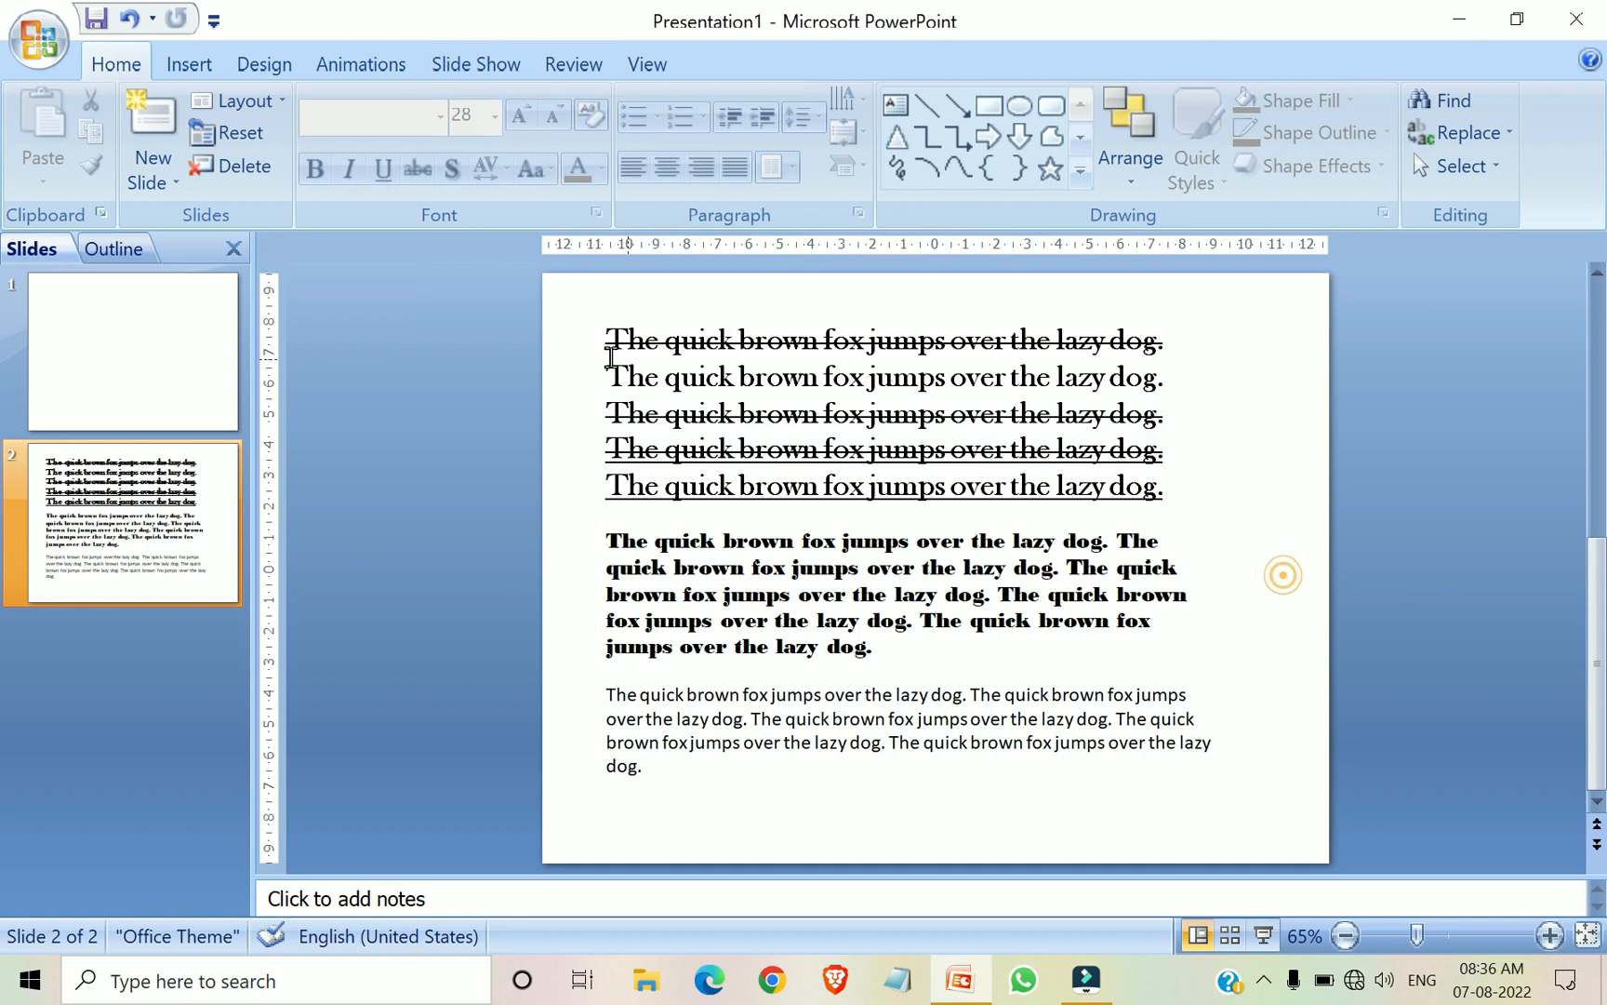
Strike through the entire third paragraph and deselect the text box
{"action": "mouse_move", "coordinate": [609, 699]}
{"action": "left_mouse_down"}
{"action": "mouse_move", "coordinate": [1073, 703]}
{"action": "mouse_move", "coordinate": [1188, 717]}
{"action": "mouse_move", "coordinate": [1209, 765]}
{"action": "left_mouse_up"}
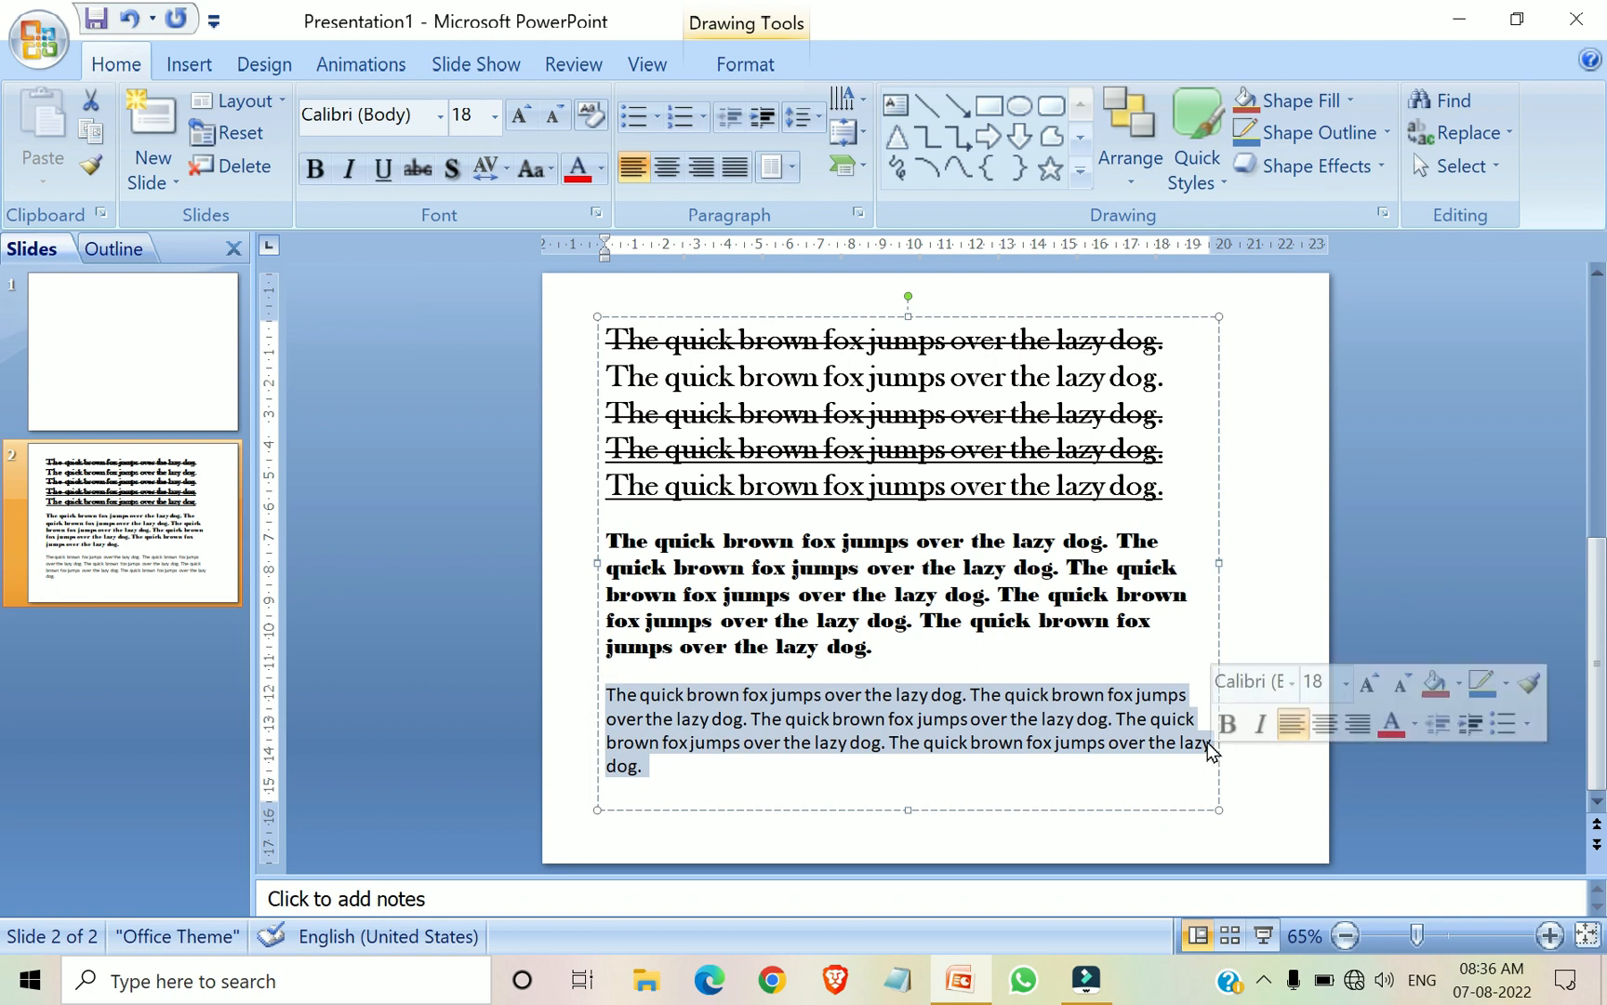
{"action": "left_click", "coordinate": [421, 176]}
{"action": "left_click", "coordinate": [1239, 598]}
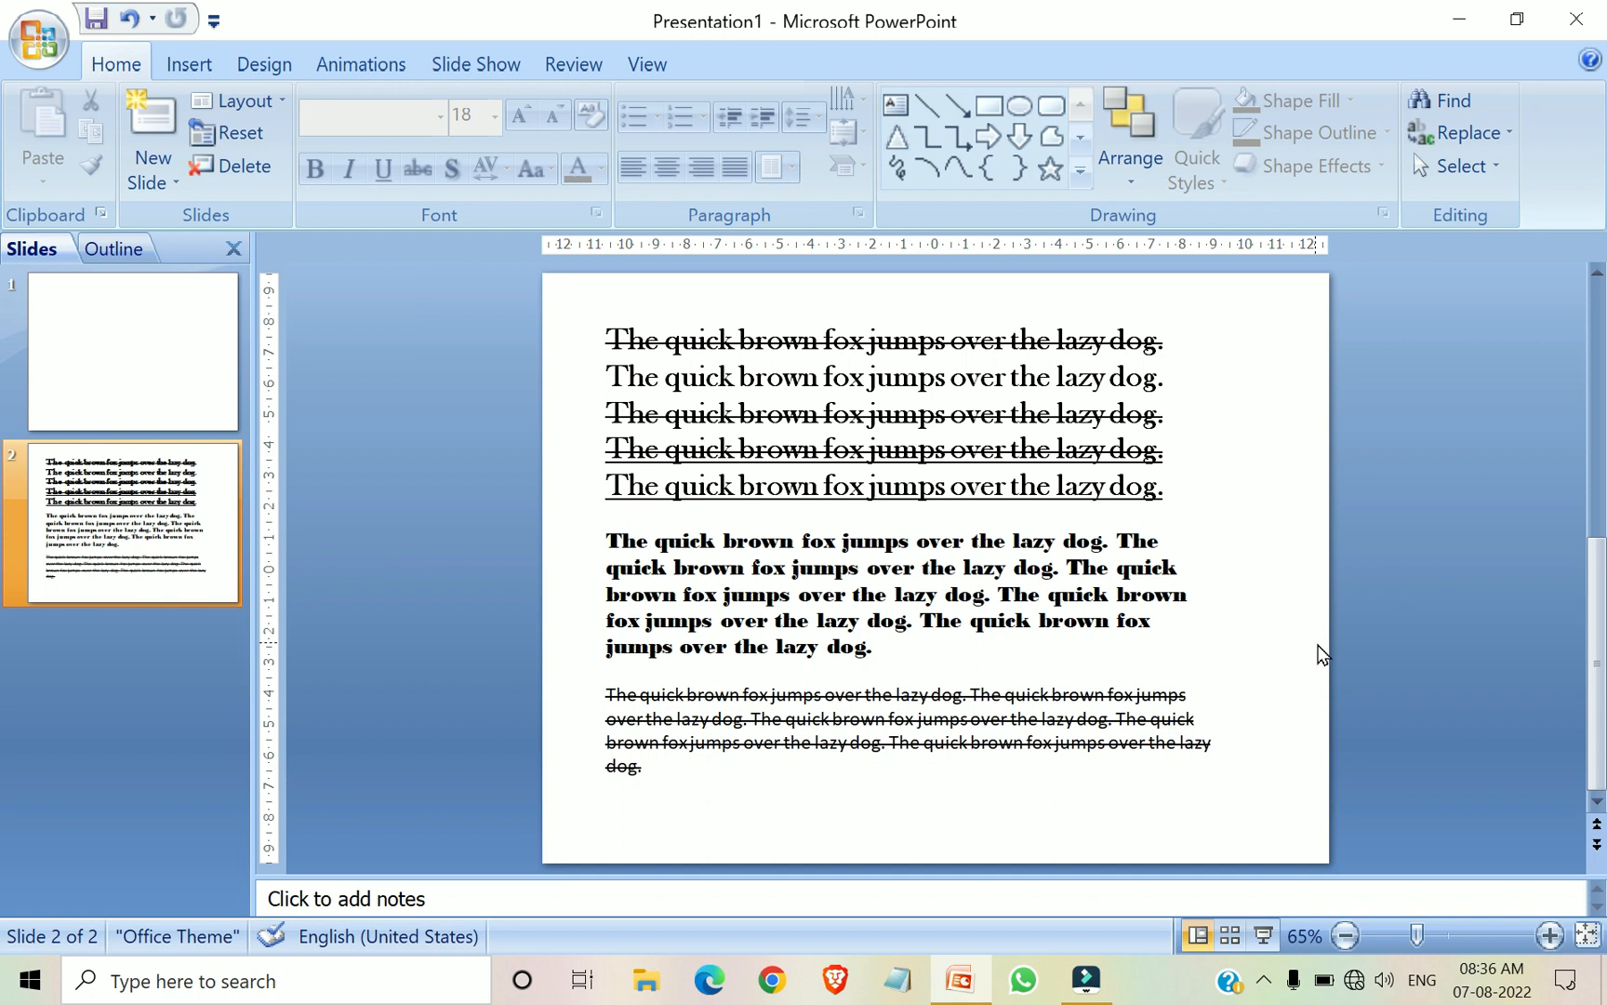
{"action": "left_click", "coordinate": [1249, 649]}
{"action": "left_click", "coordinate": [917, 341]}
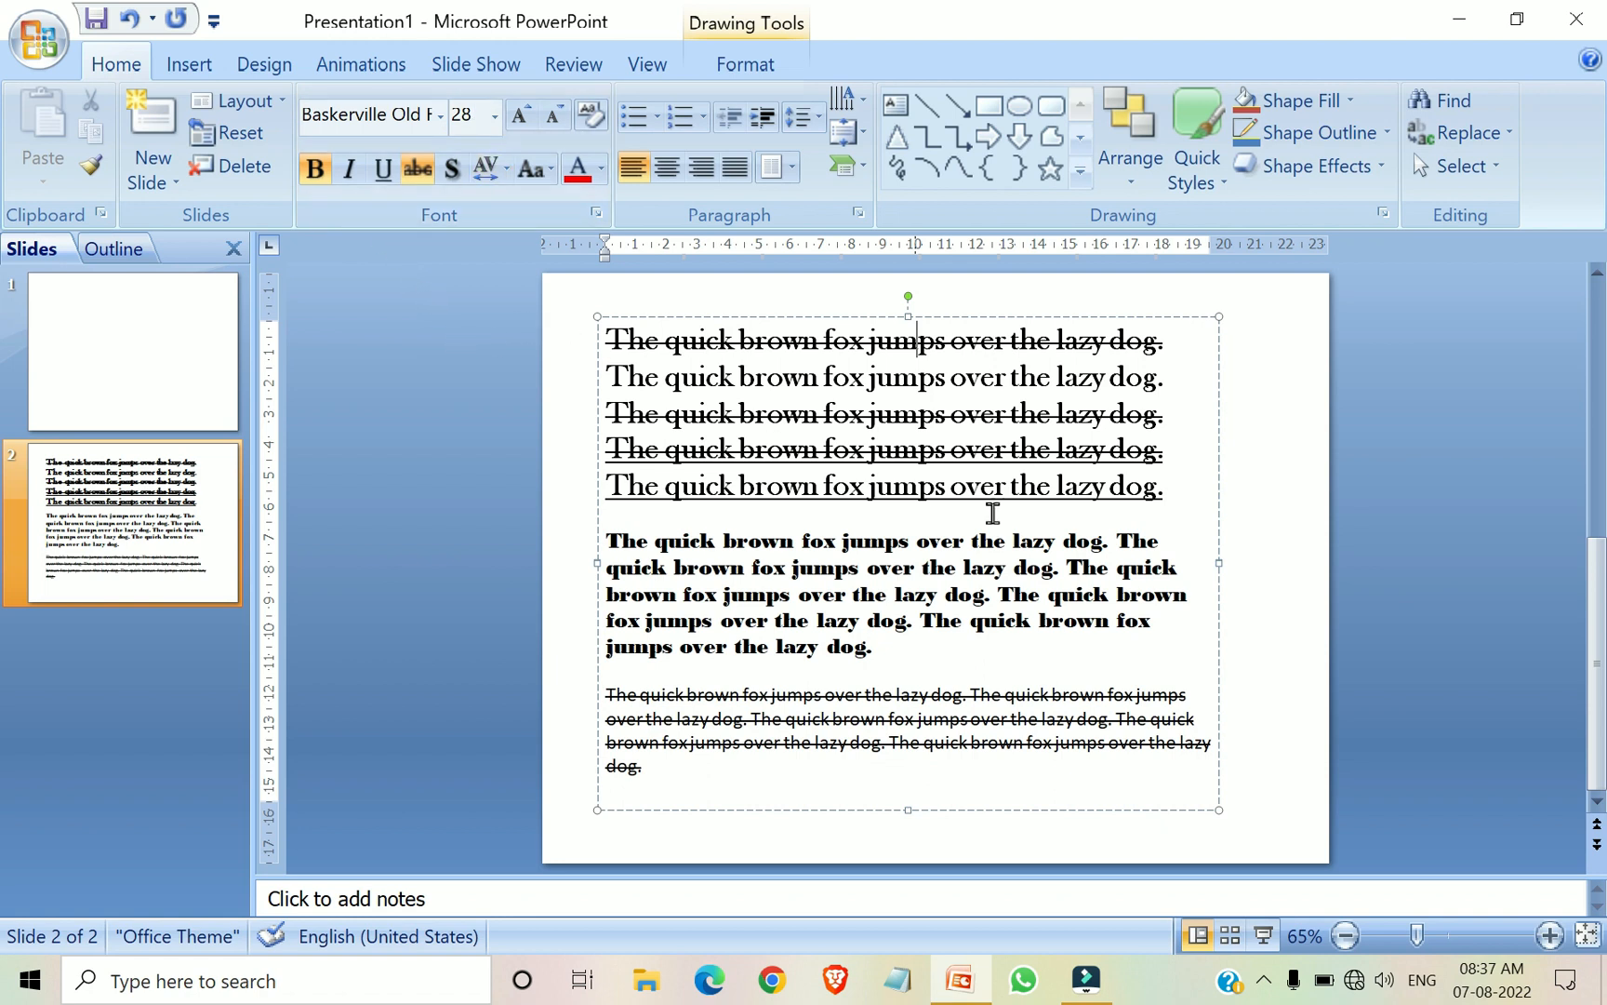
{"action": "left_click", "coordinate": [853, 570]}
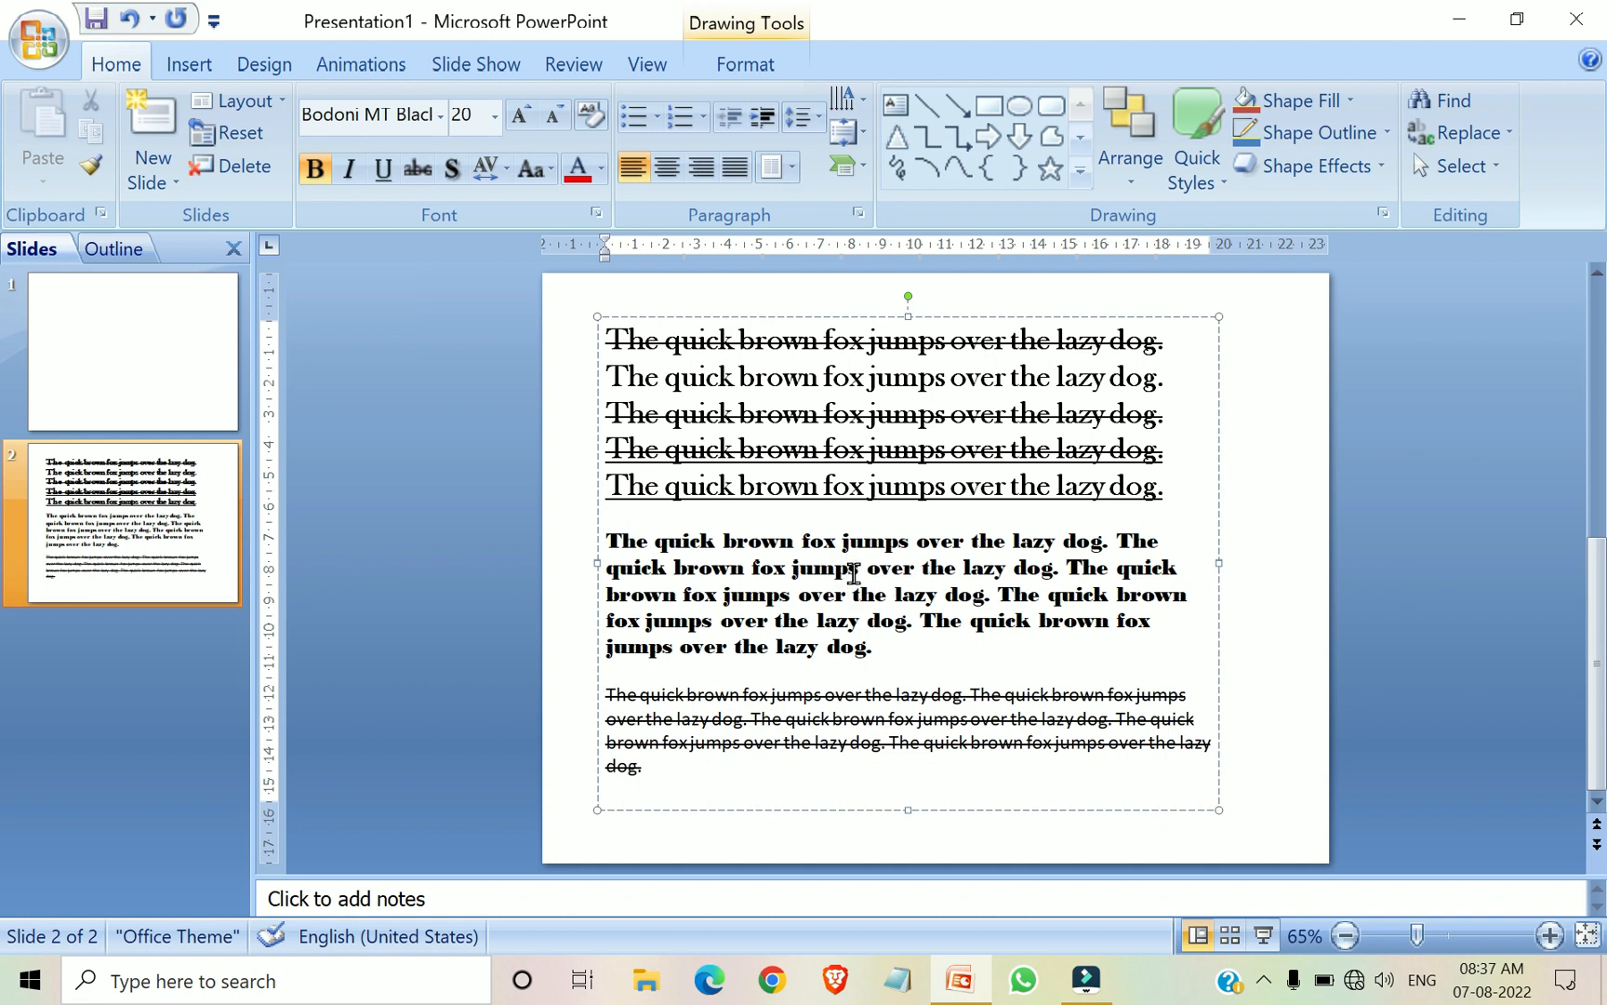
{"action": "left_click", "coordinate": [848, 569]}
{"action": "left_click", "coordinate": [792, 407]}
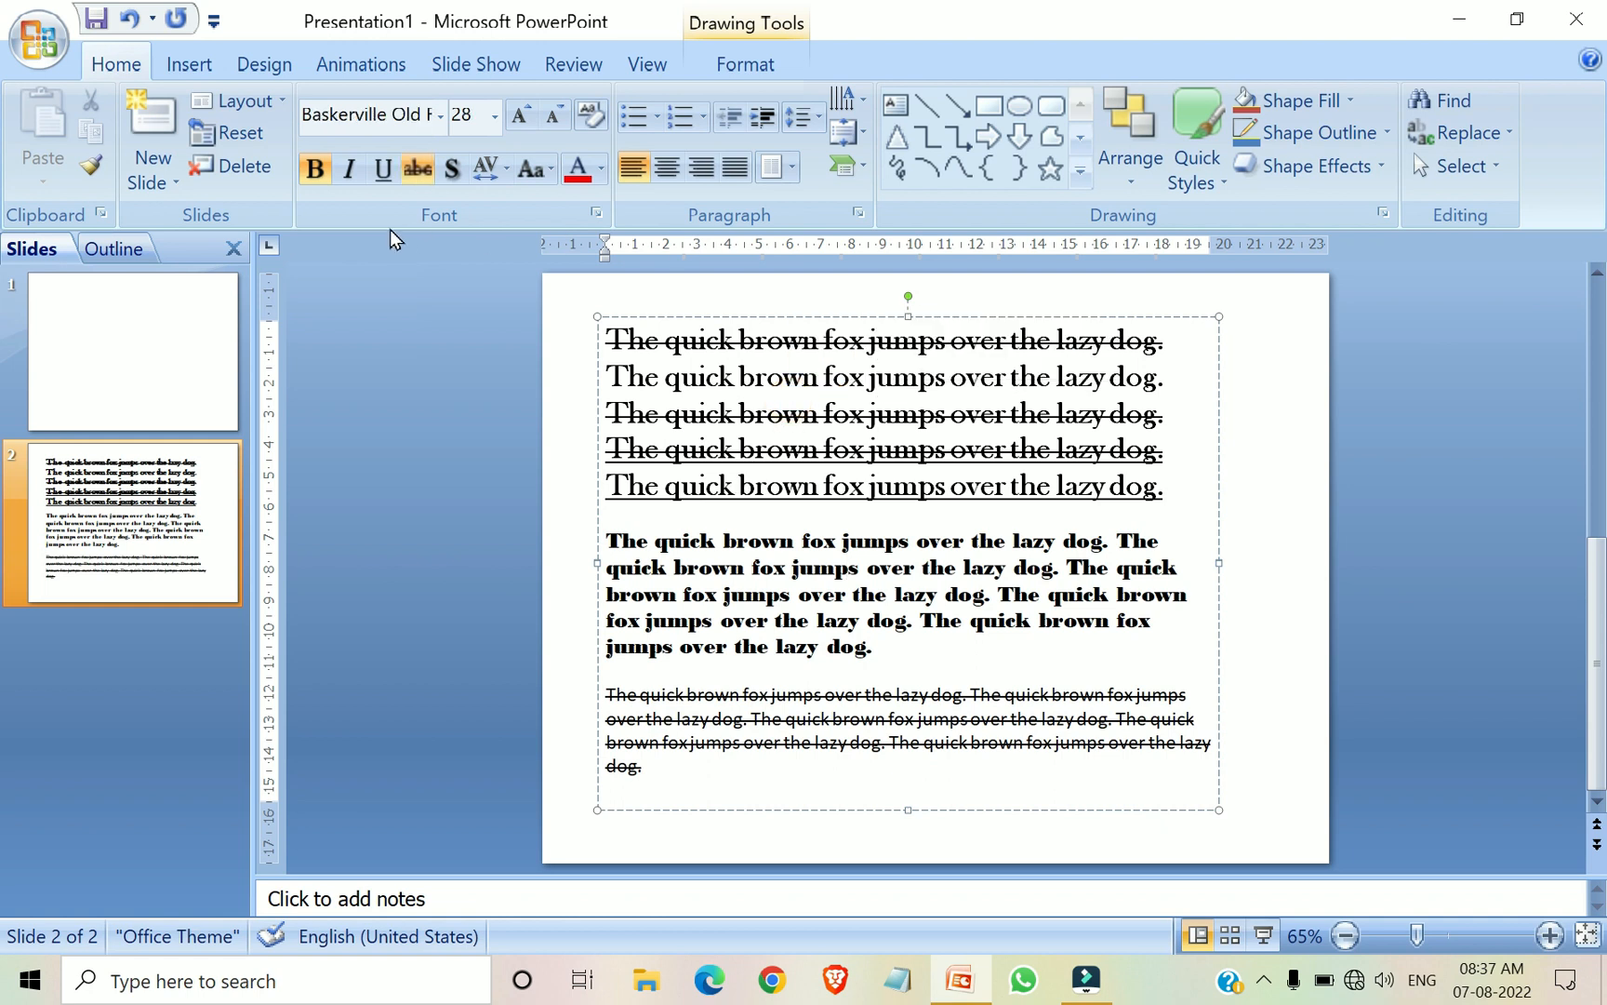